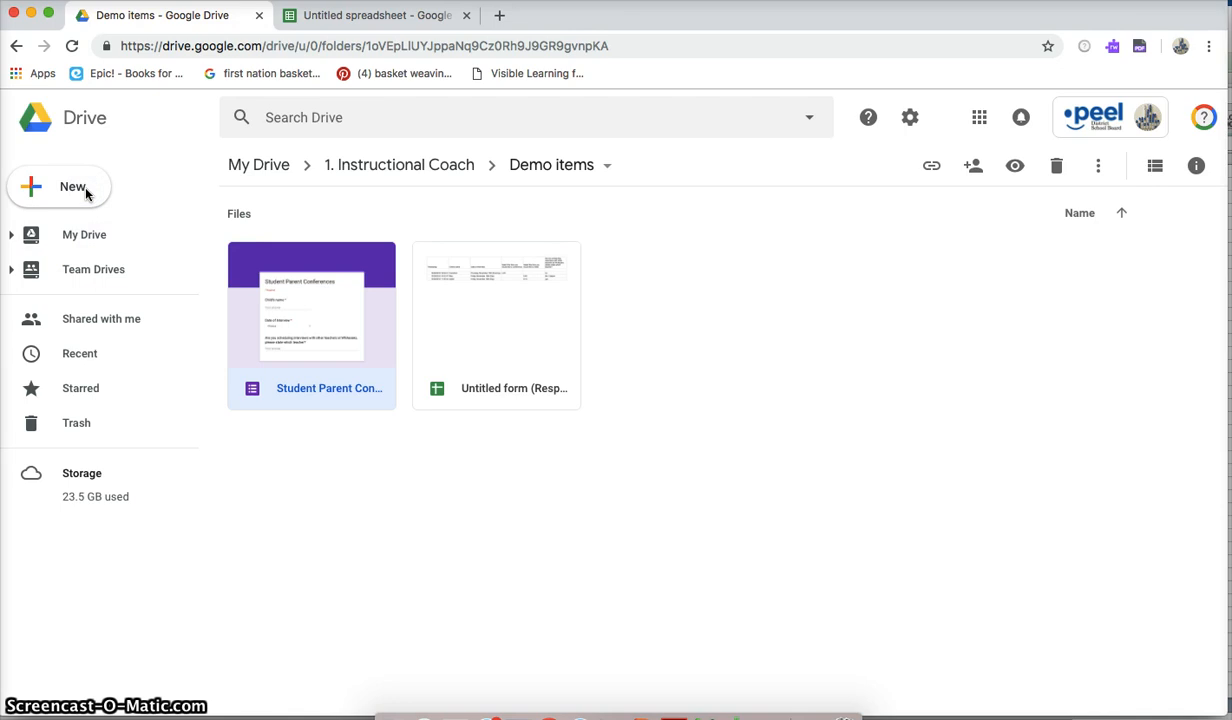
- Create a new blank Google Form in the Demo items folder
left_click(55, 186)
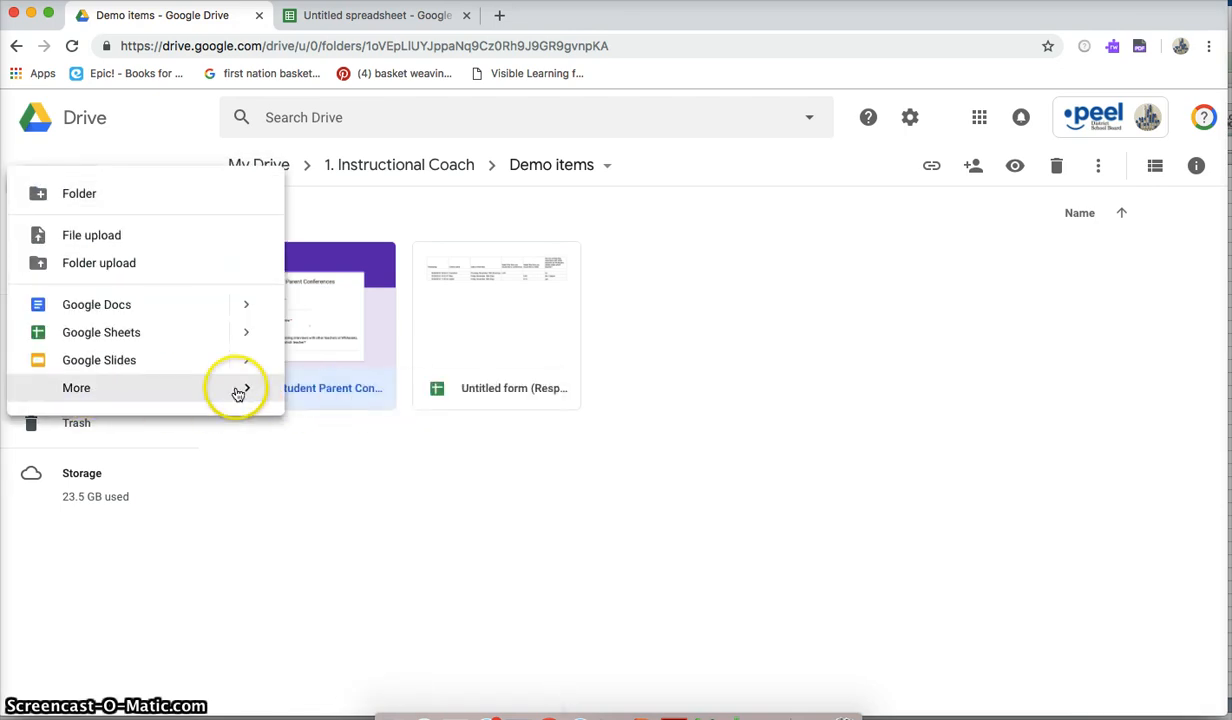
mouse_move(272, 390)
left_click(322, 401)
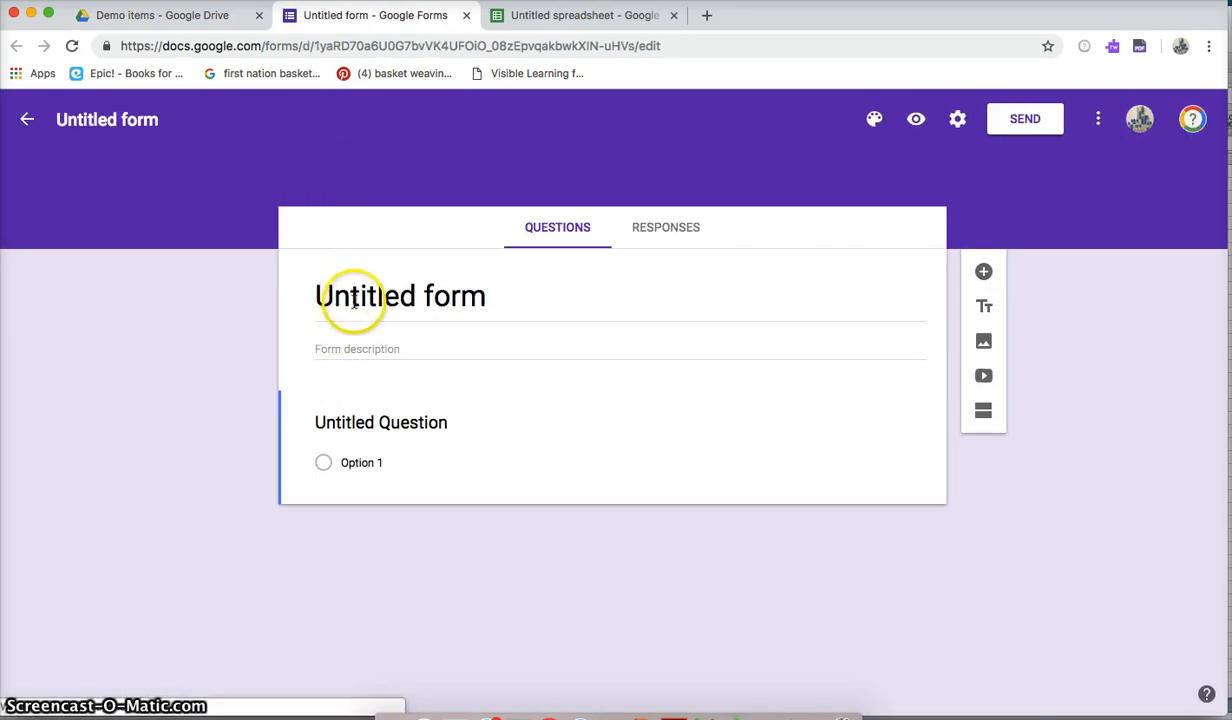
- Title the form "Student Led Conferences" and give the form file the same name
left_click(355, 299)
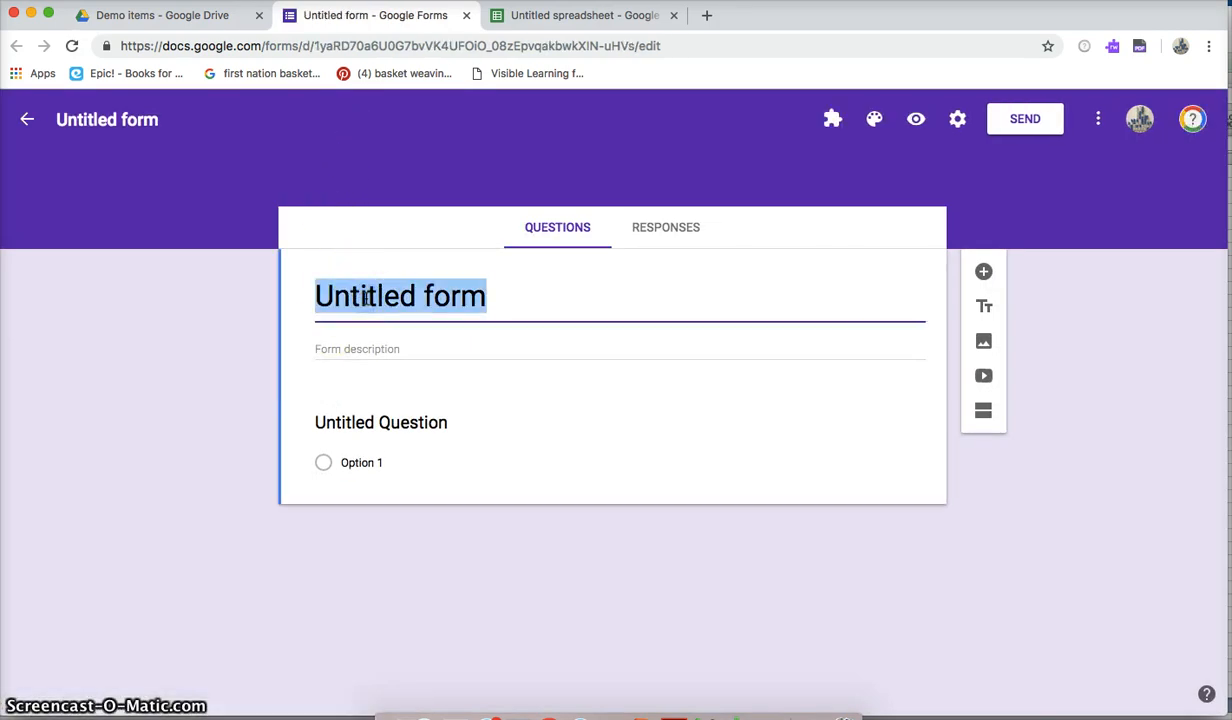
type("Student Led")
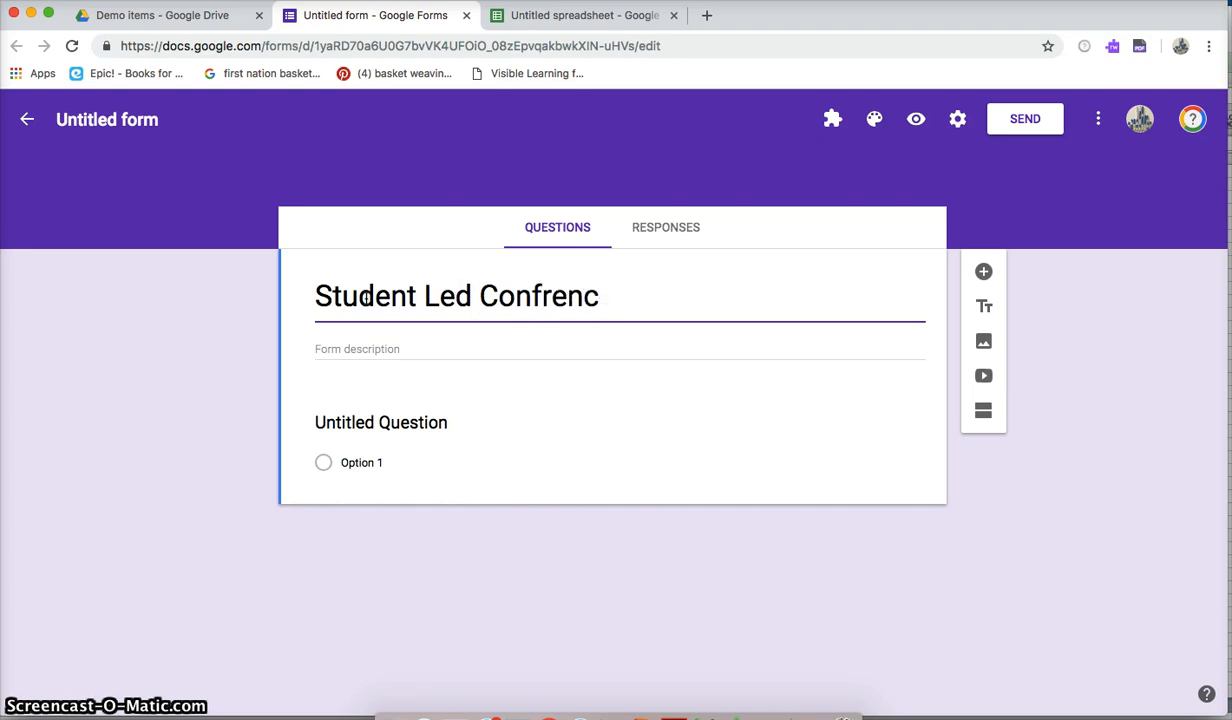
left_click(569, 298)
right_click(570, 298)
left_click(604, 295)
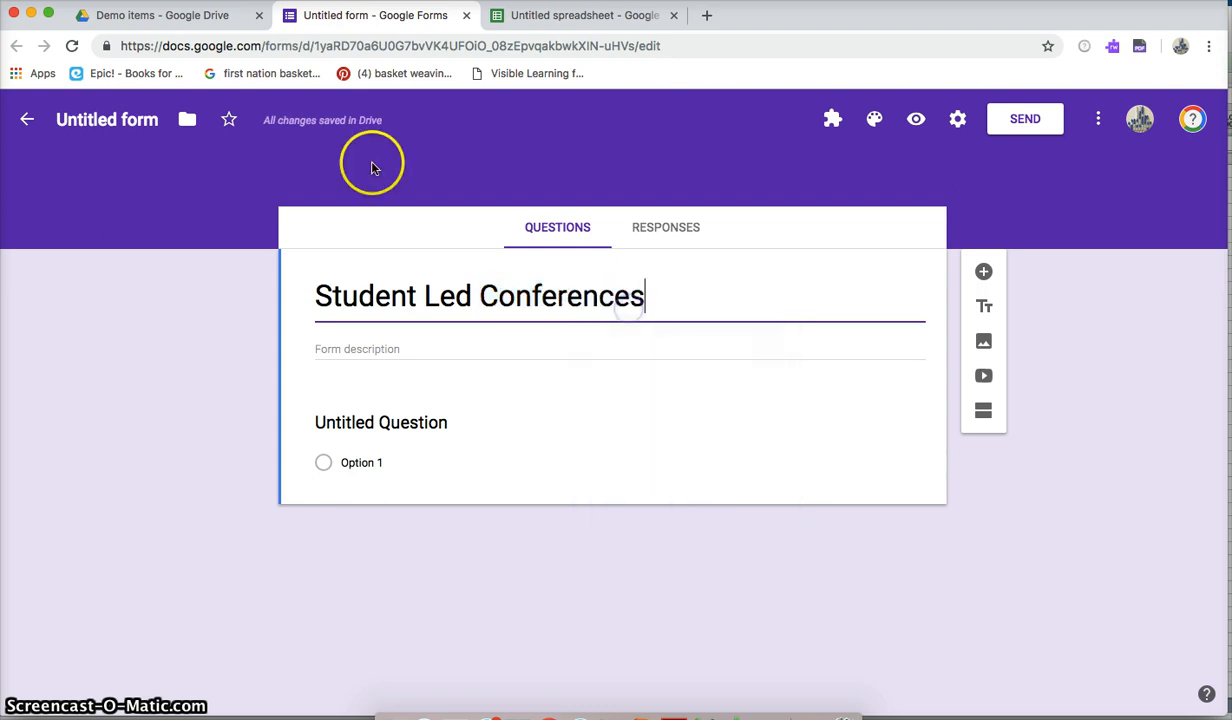
left_click(118, 112)
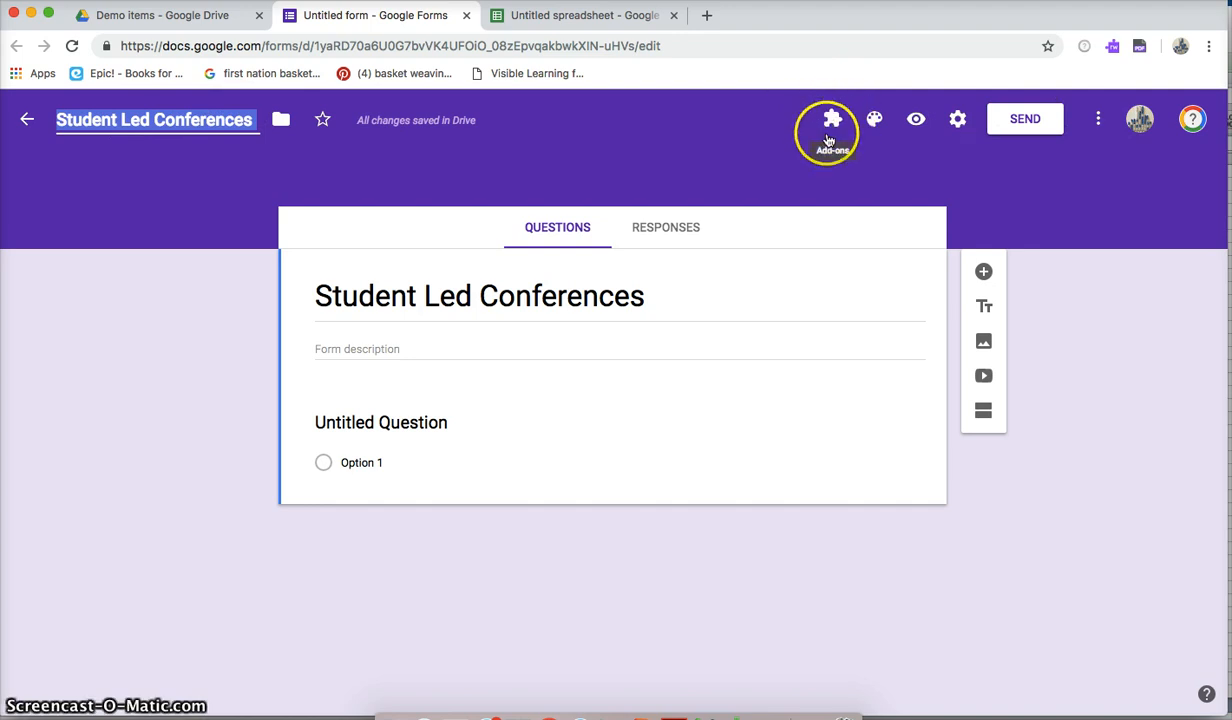
- Search the form add-ons for "choice eliminator"
left_click(1099, 120)
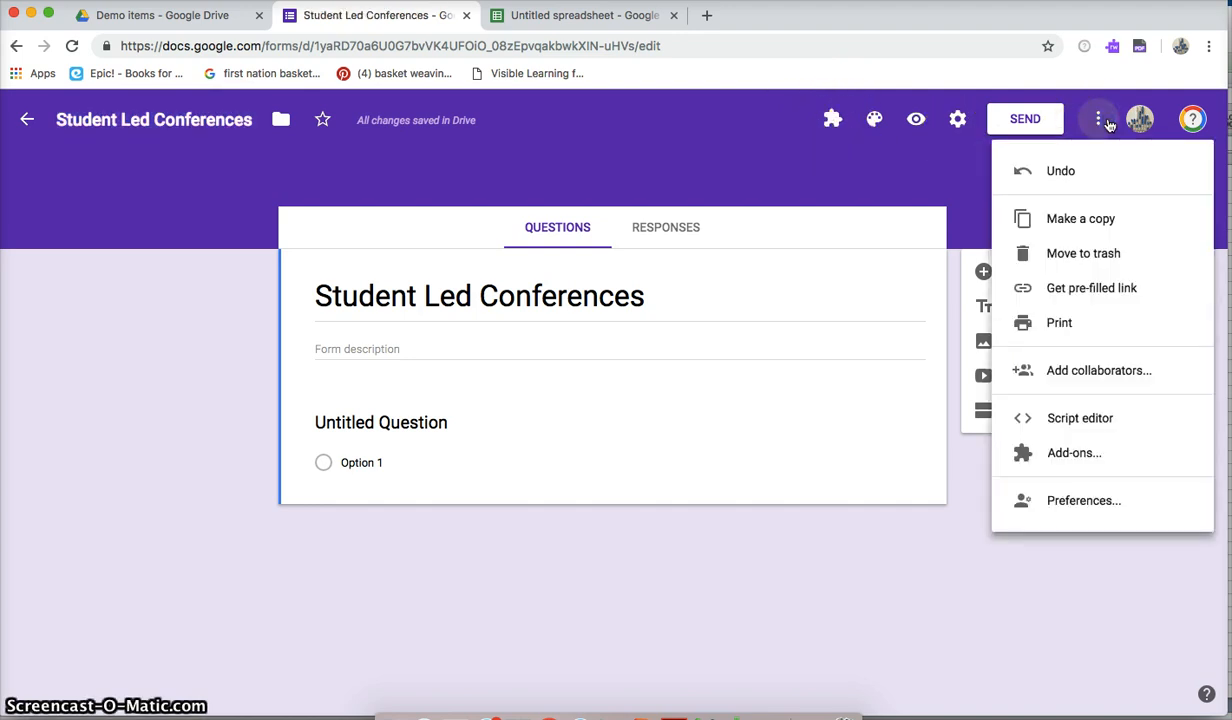
left_click(1040, 459)
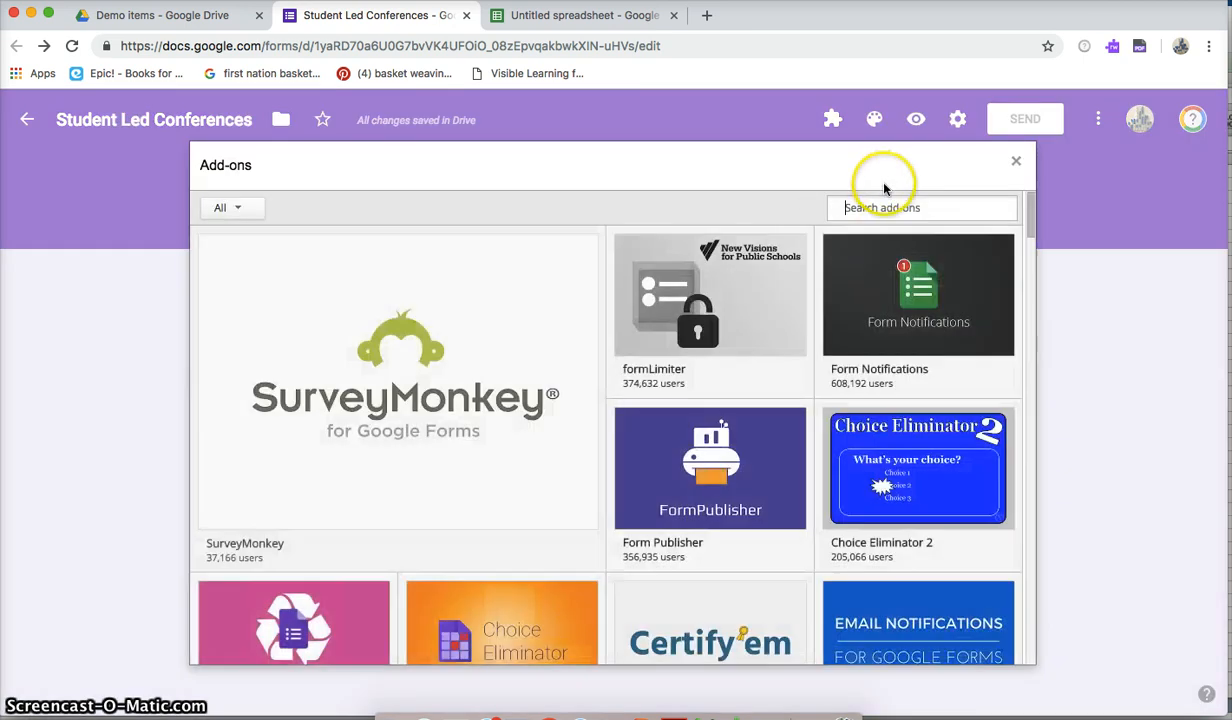
left_click(886, 209)
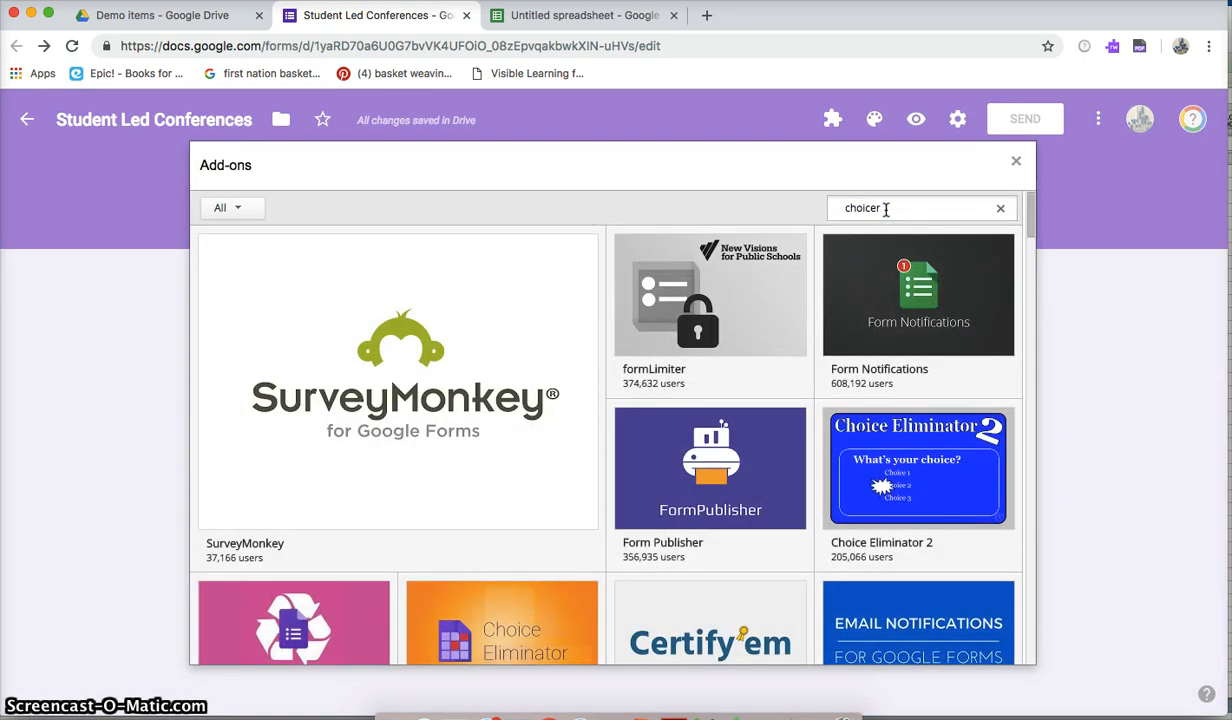
type("choice eliminato")
key("Return")
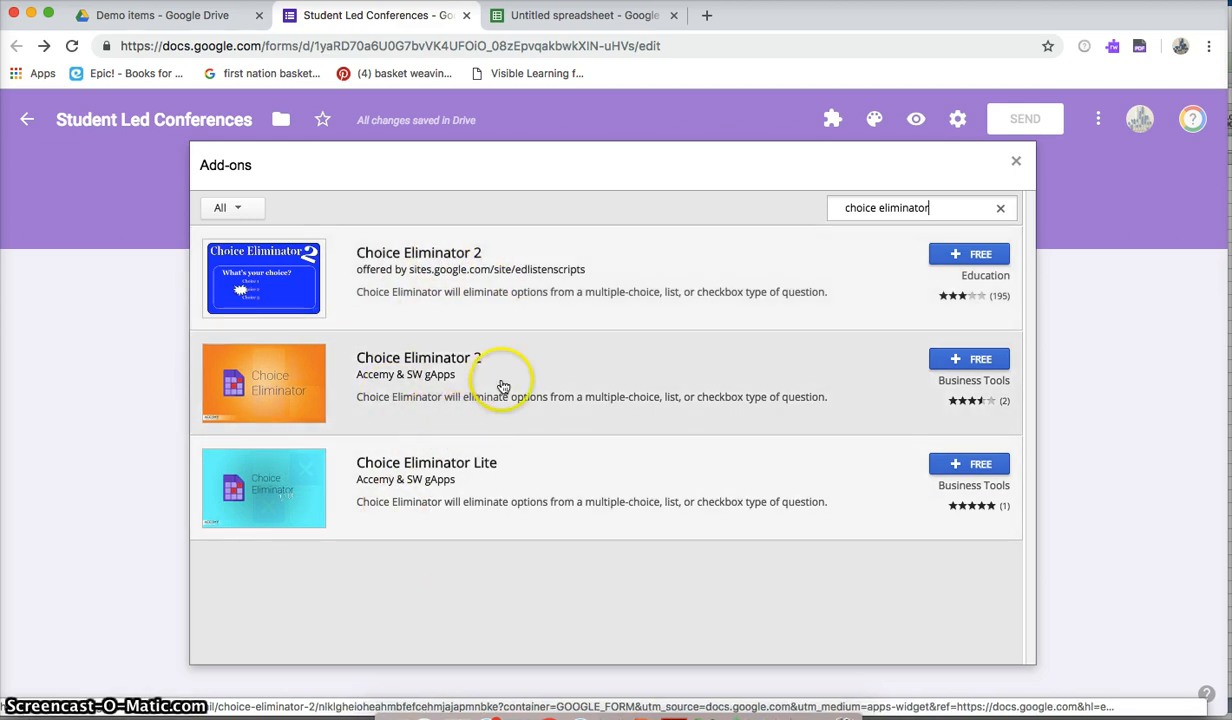
- Install the free Choice Eliminator 2 add-on by Accemy & SW gApps, allow its access to the Google account and dismiss the getting-started notice
left_click(941, 361)
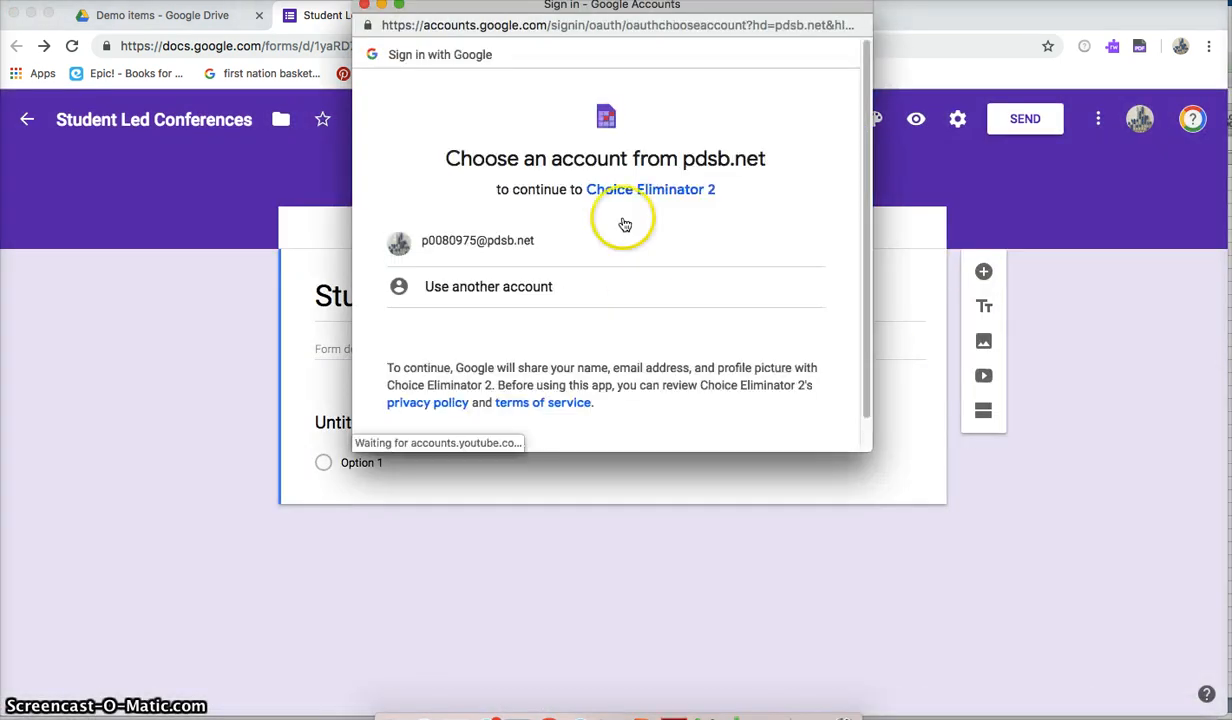
left_click(552, 257)
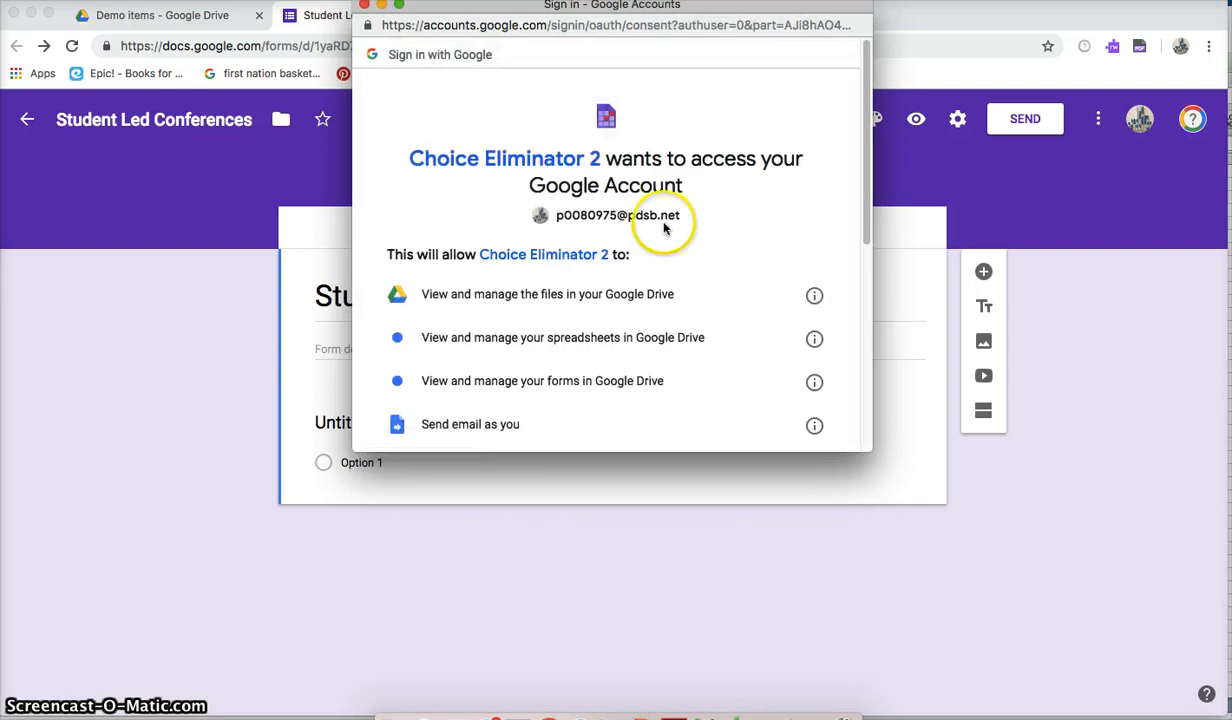
left_click_drag(867, 175, 839, 399)
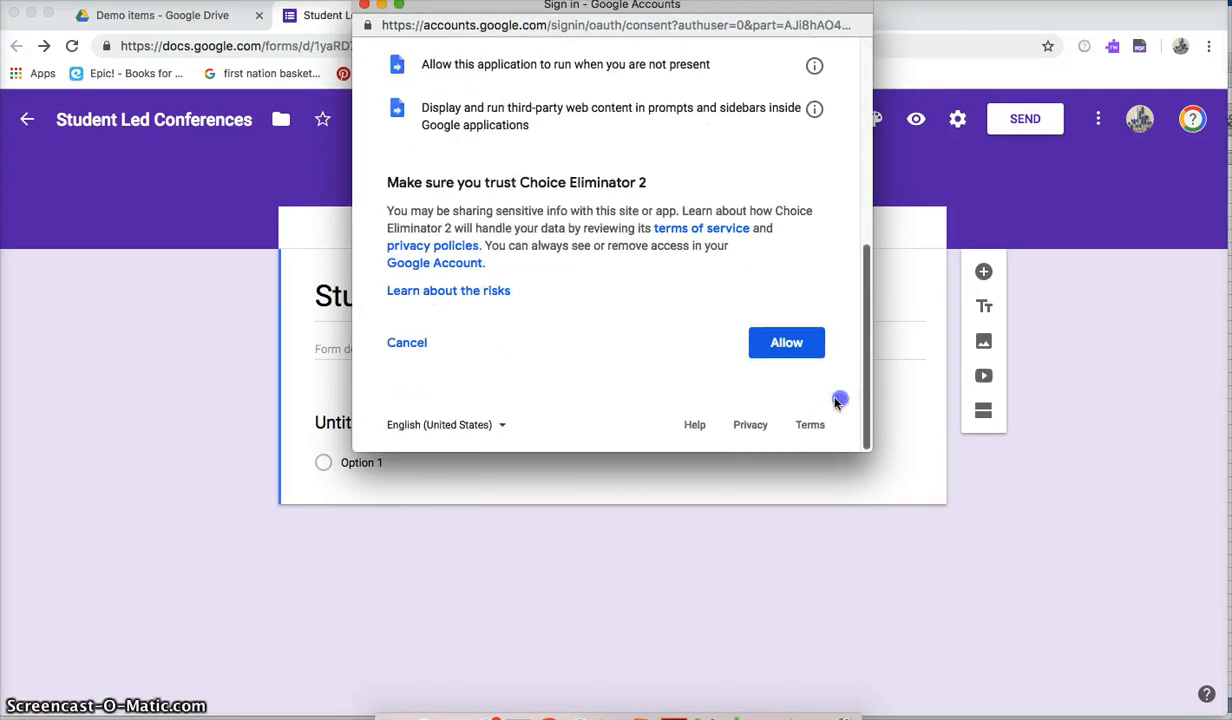
left_click(781, 344)
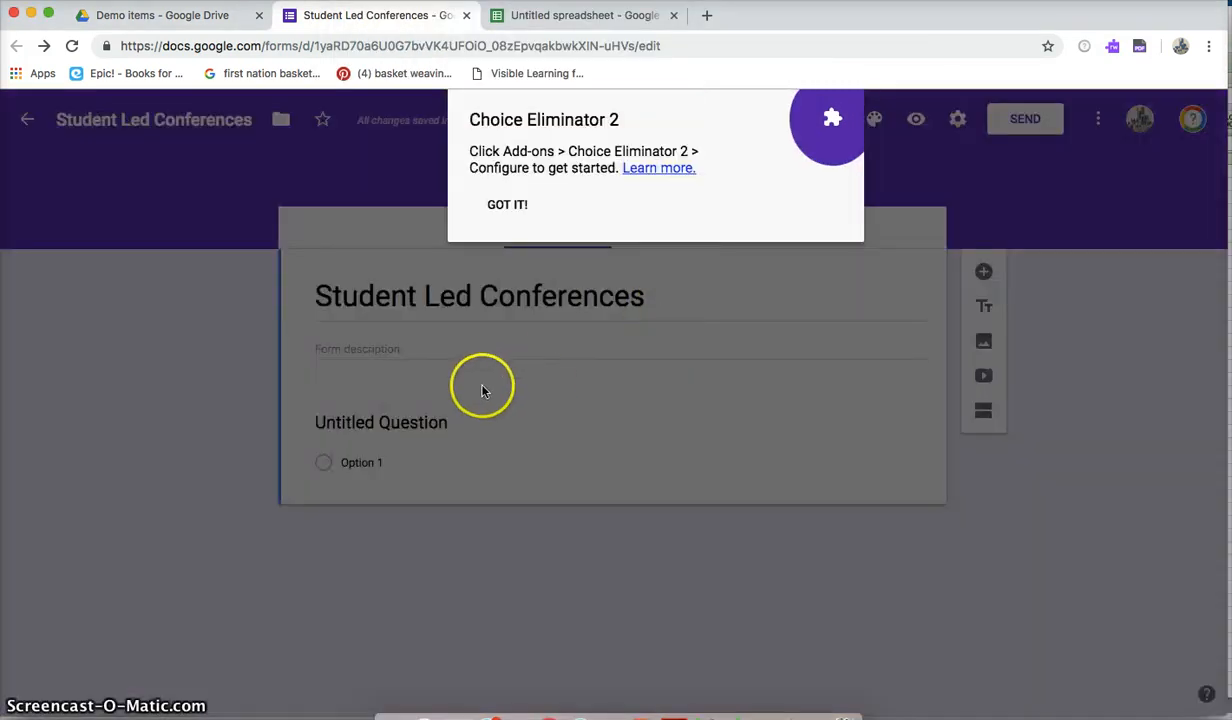
left_click(521, 202)
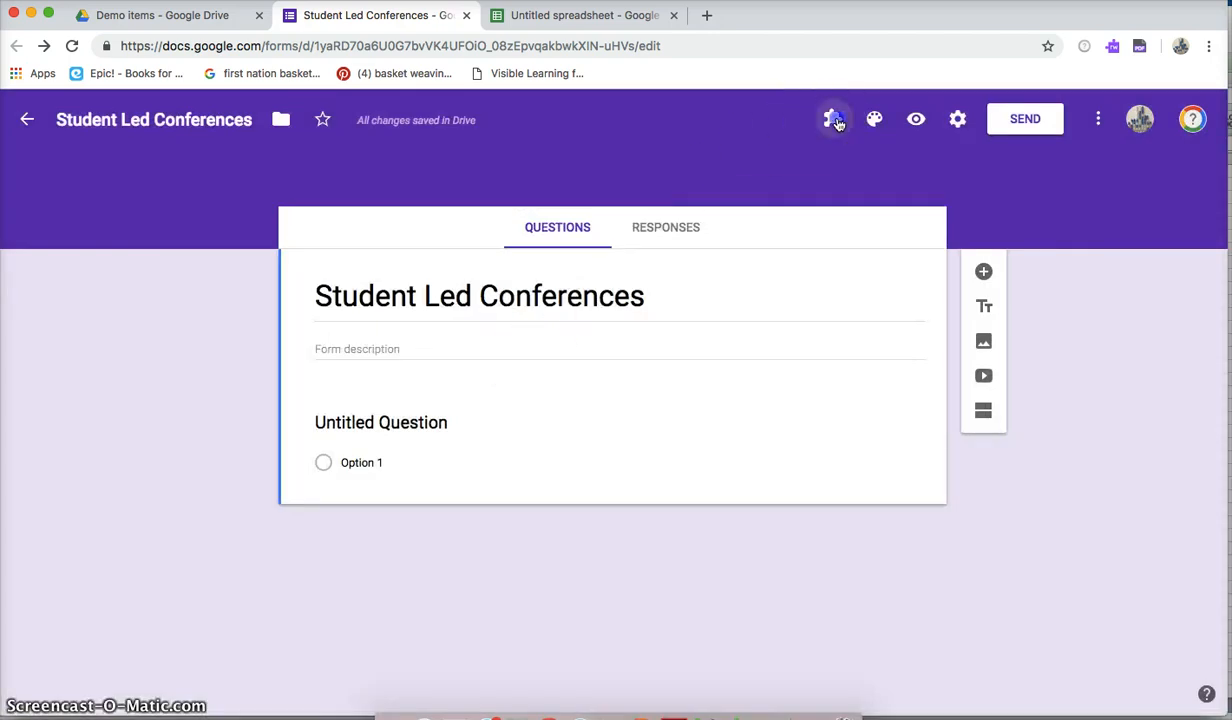
- Open the configuration of the Choice Eliminator 2 add-on for this form
left_click(833, 119)
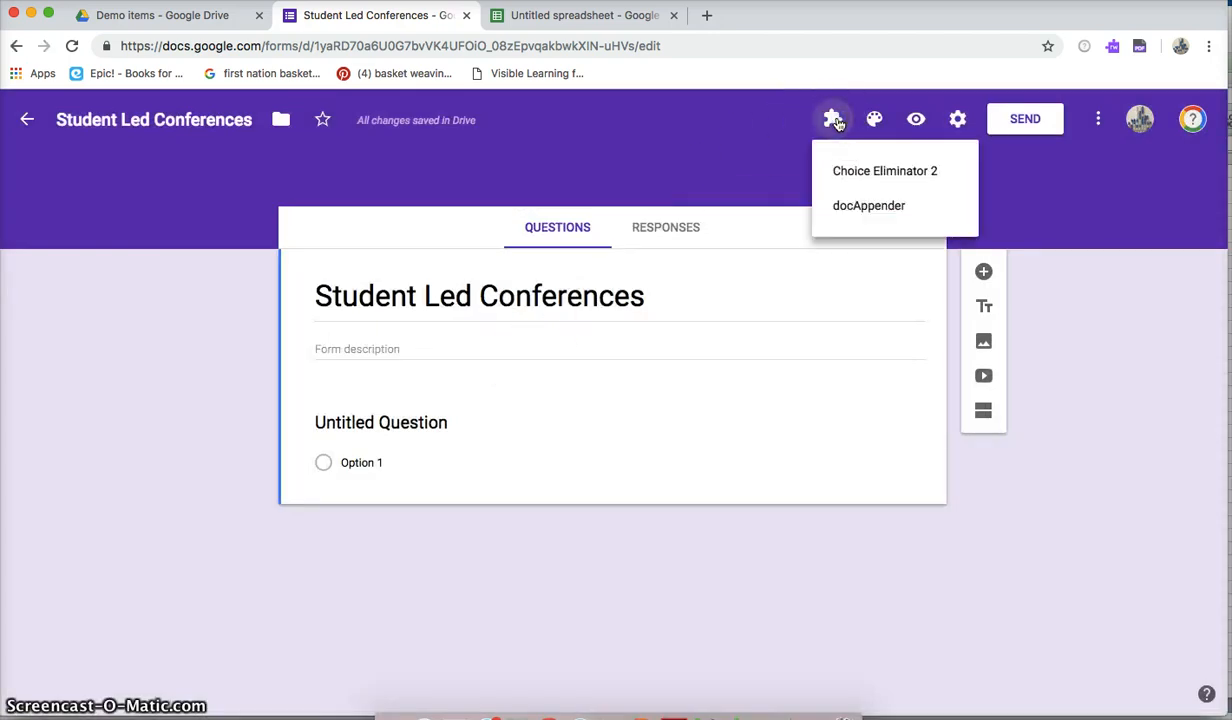
left_click(877, 172)
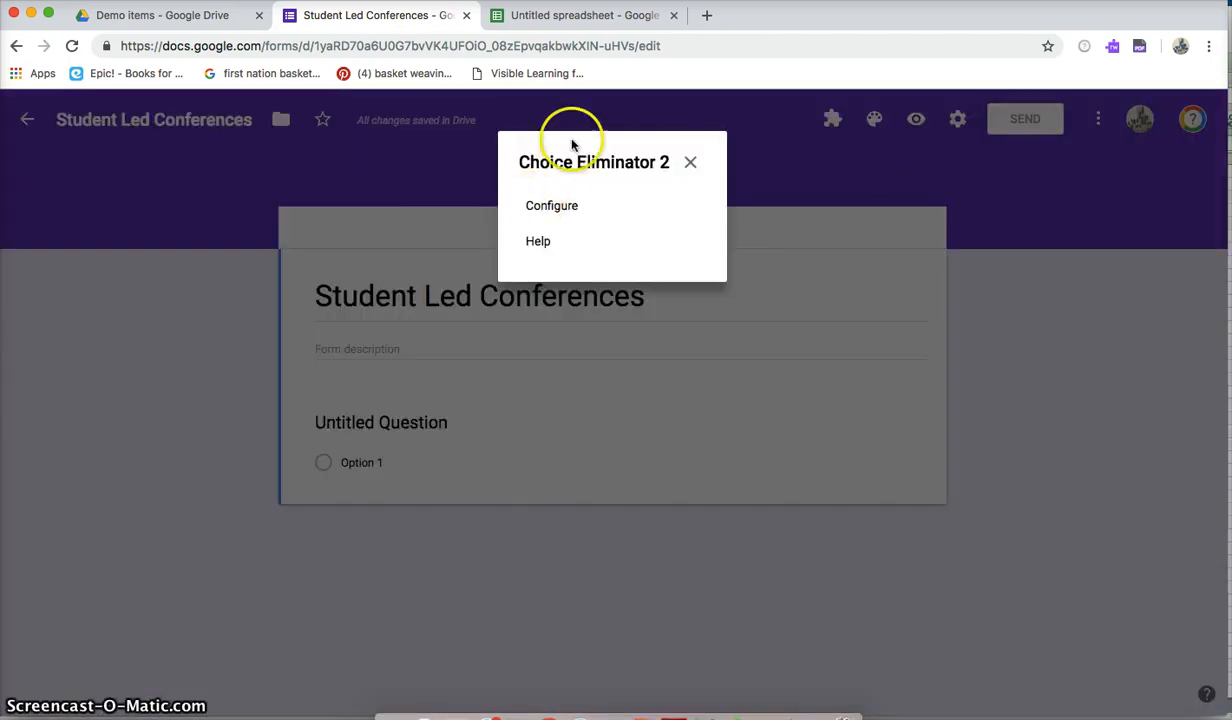
left_click(556, 207)
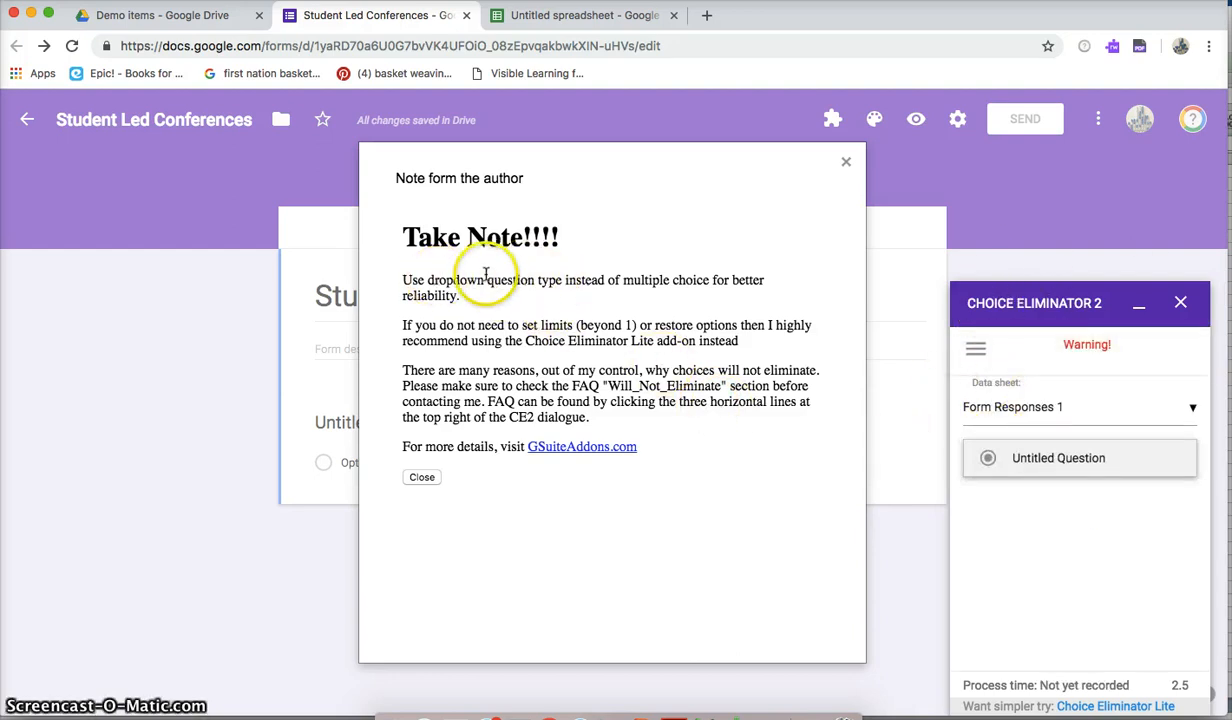
- Review the author's advice on question types, close the note and minimize the Choice Eliminator 2 pane
left_click_drag(428, 281, 492, 285)
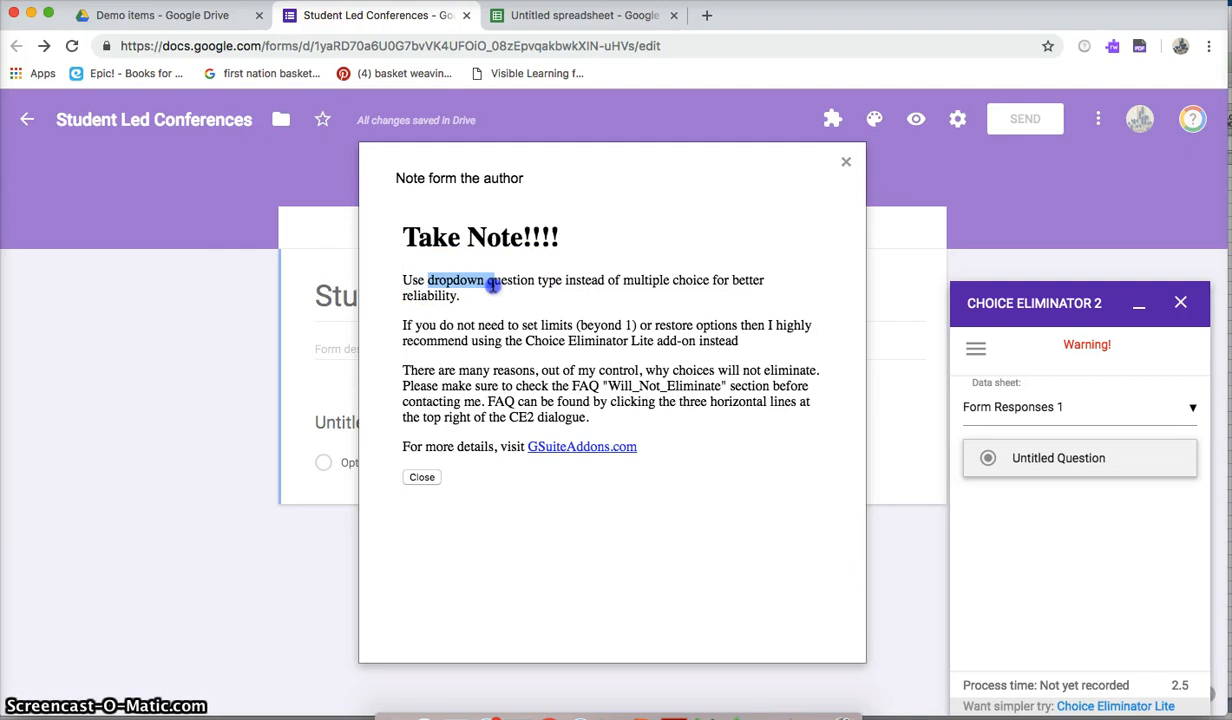
left_click_drag(623, 281, 690, 281)
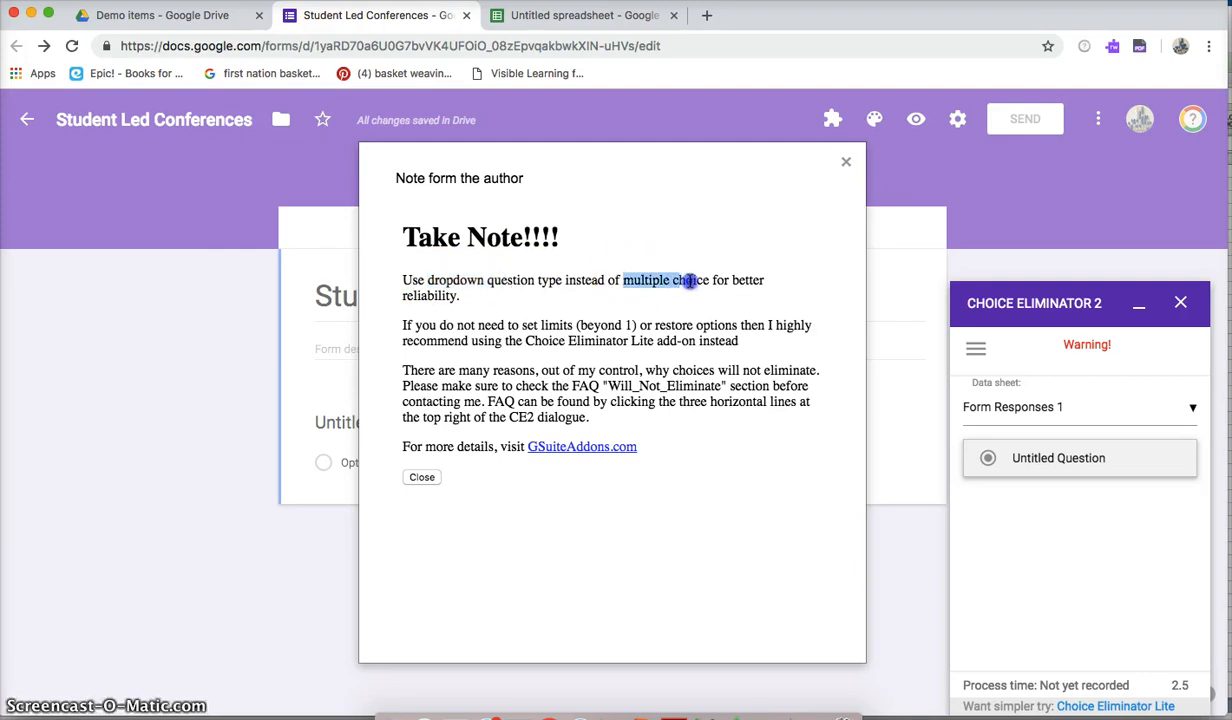
left_click(847, 163)
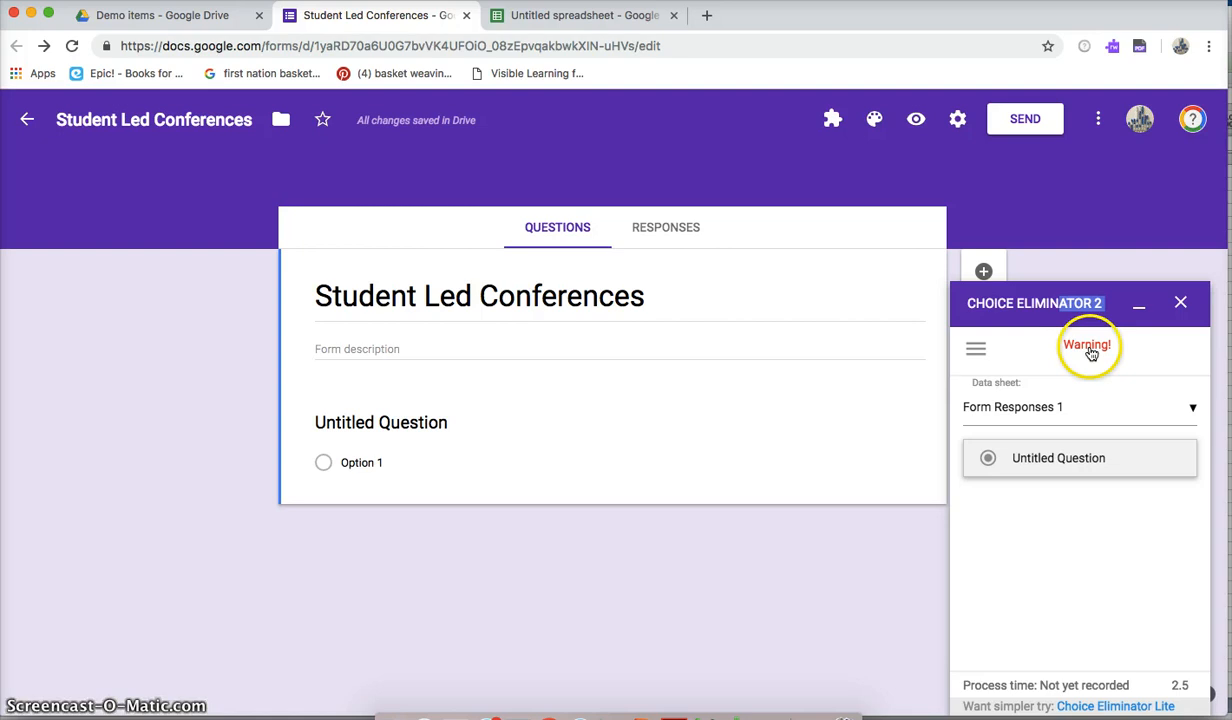
left_click(1140, 312)
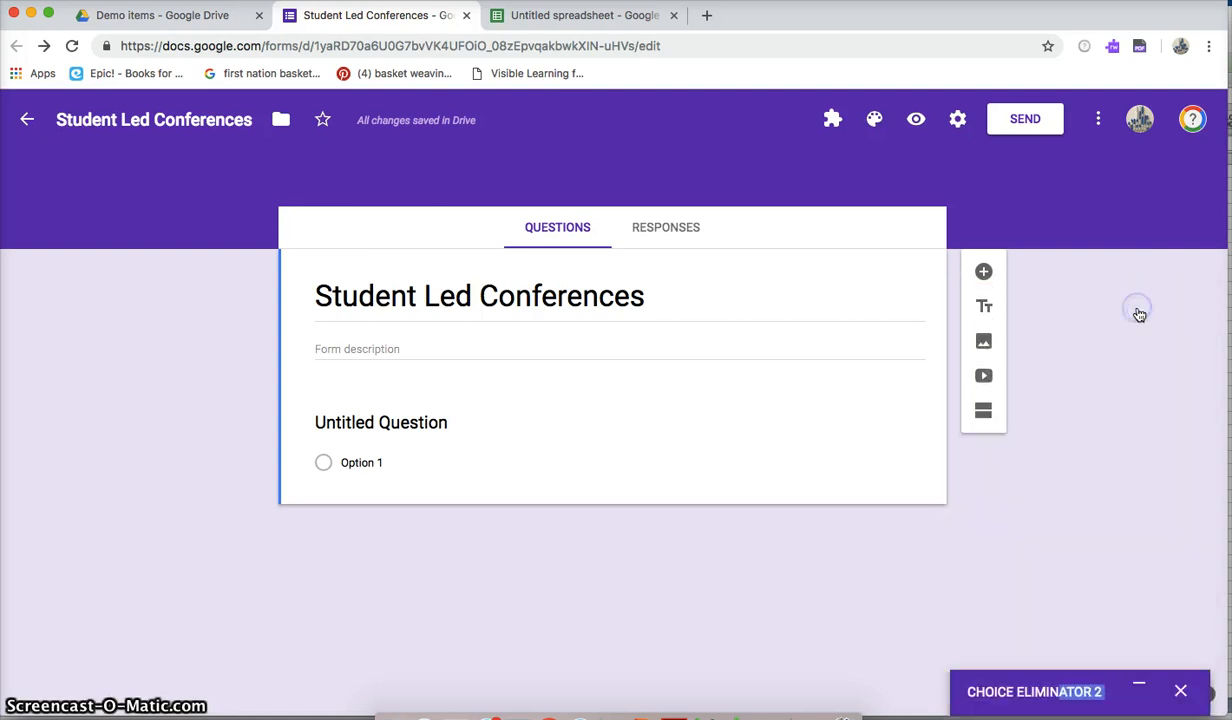
- Title the first question "Your childs name" as a short answer and make it required
left_click(382, 414)
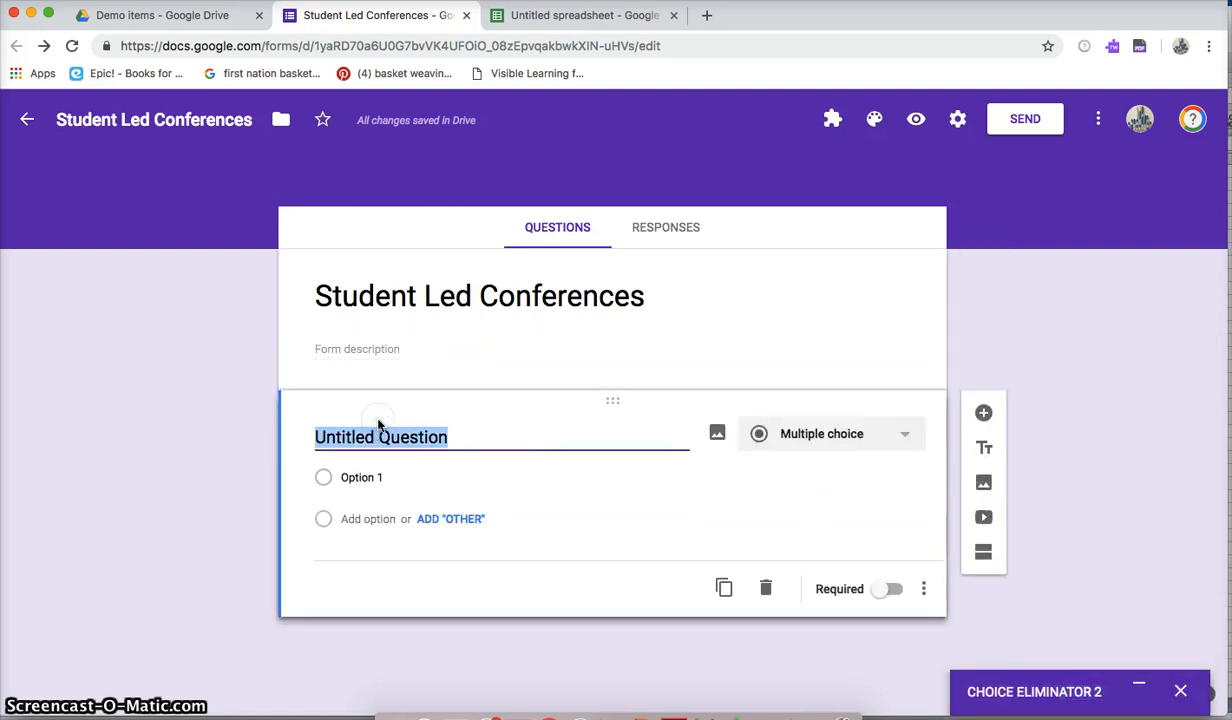
type("yo")
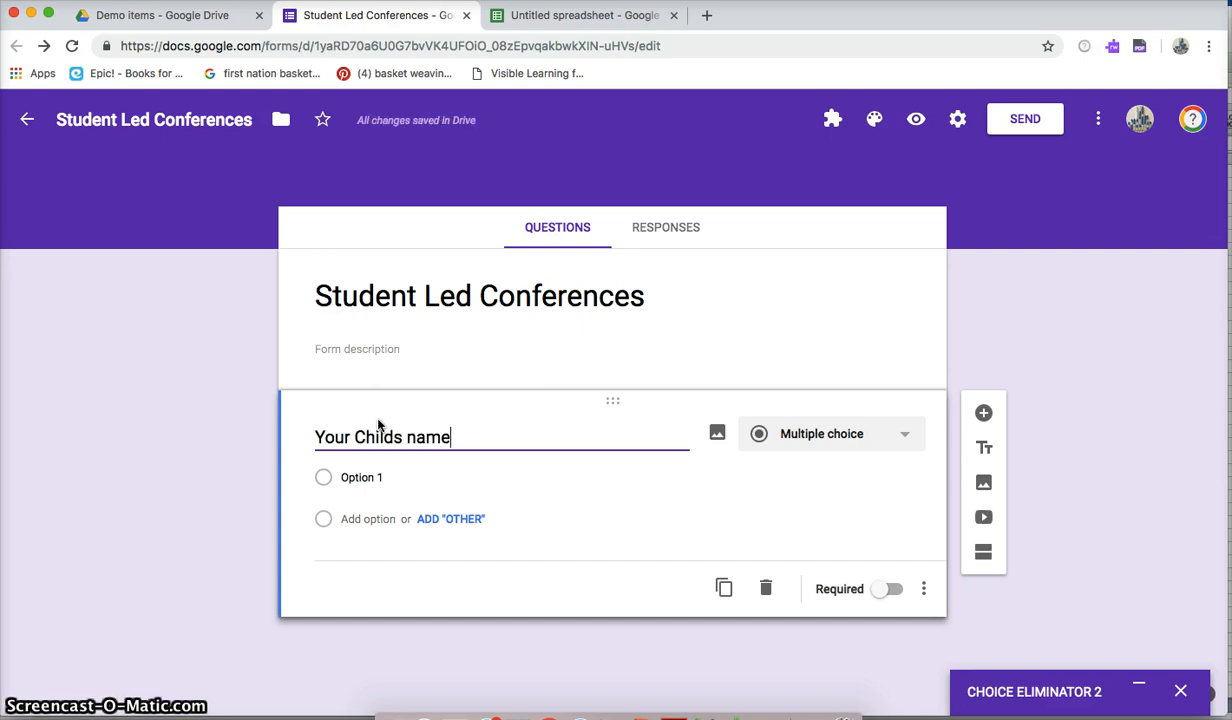
left_click(357, 437)
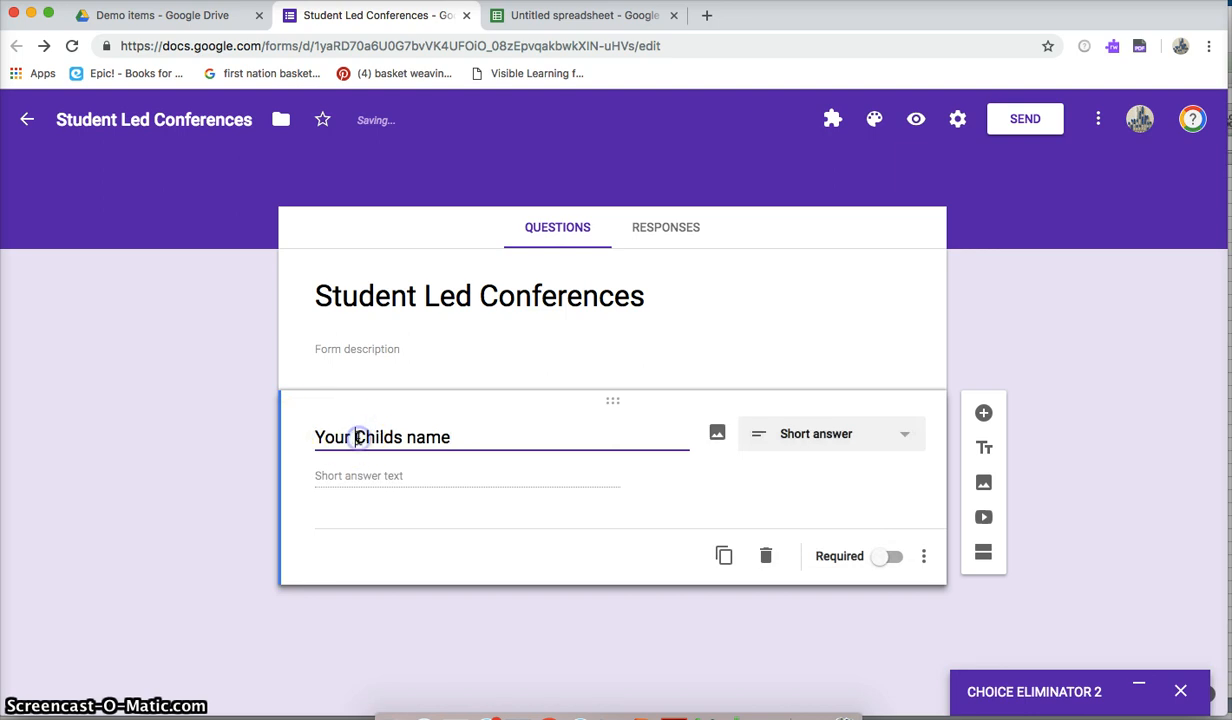
key("Delete")
type("c")
left_click(886, 560)
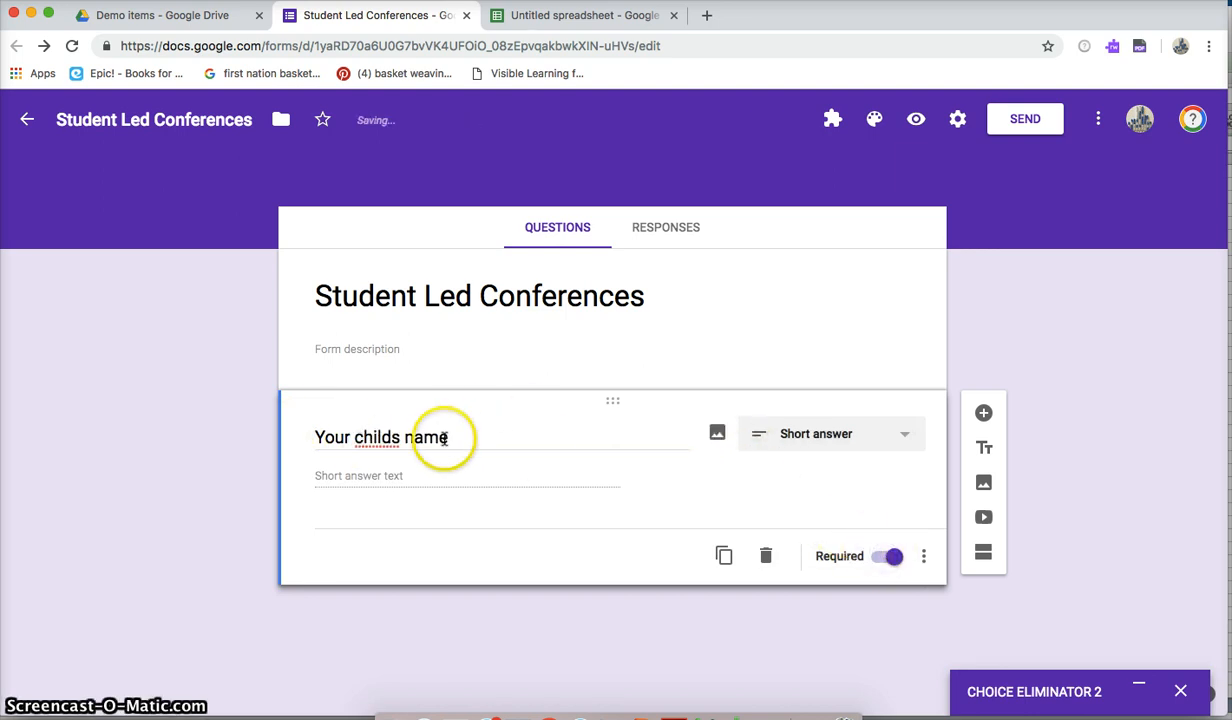
- Reword the first question's title to "Your child's name:"
triple_click(390, 438)
key("BackSpace")
type("Y")
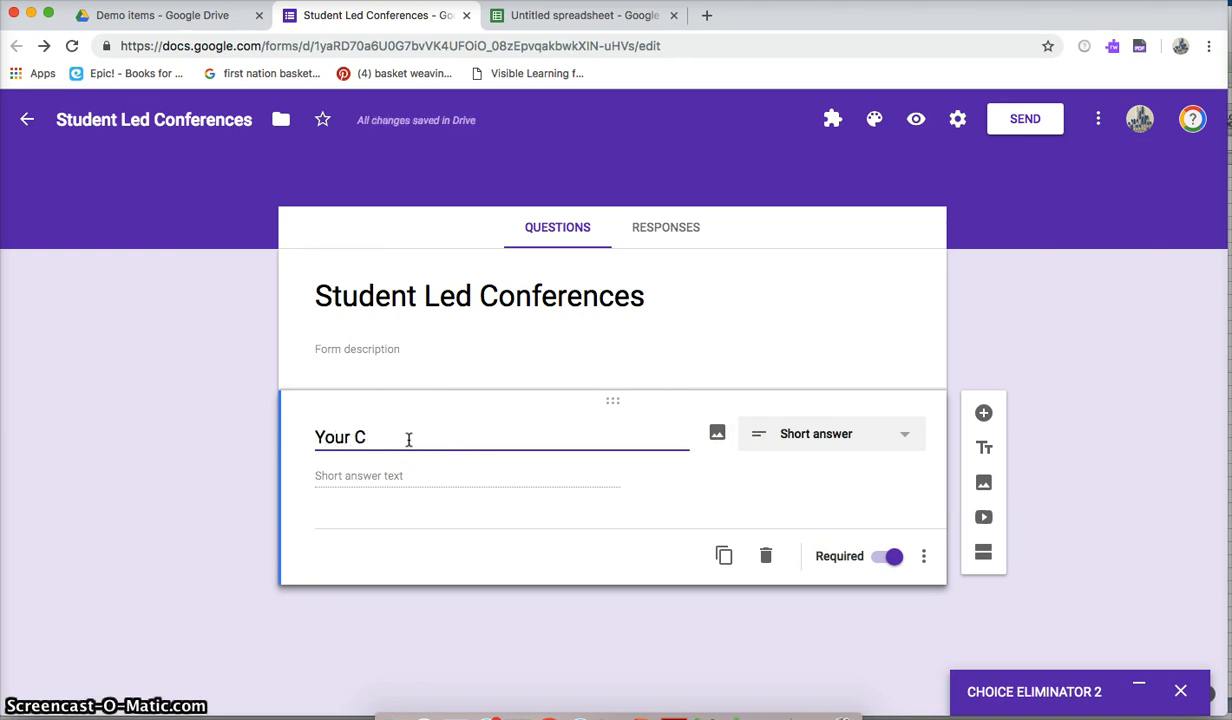
type("our child's nam")
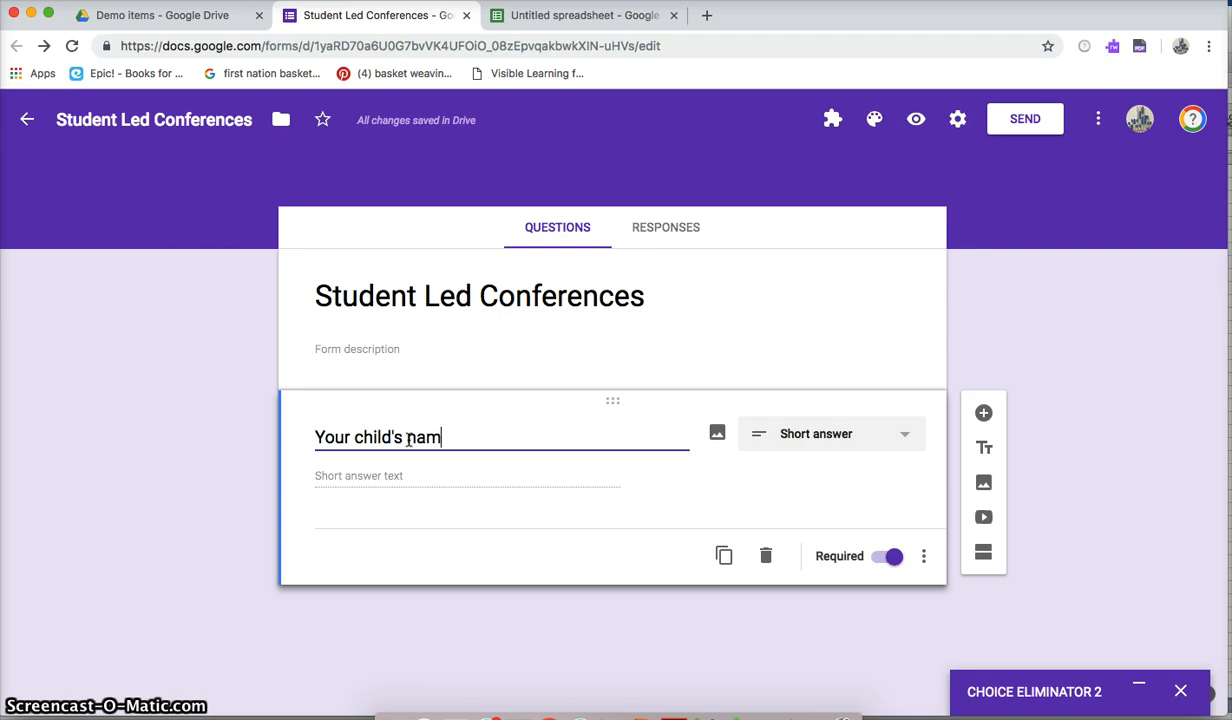
type("e:")
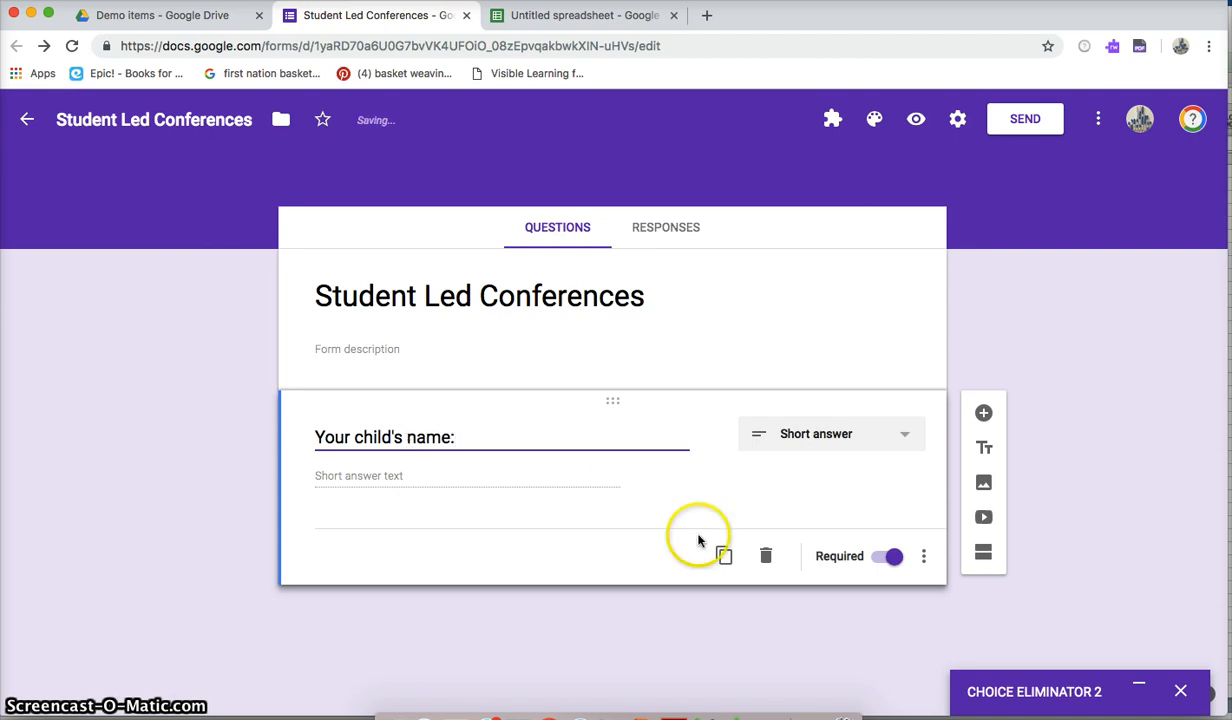
- Add a short answer question titled "Are you coordinating with another teacher at Whiteoaks, if so who?" below the child's name question
left_click(983, 413)
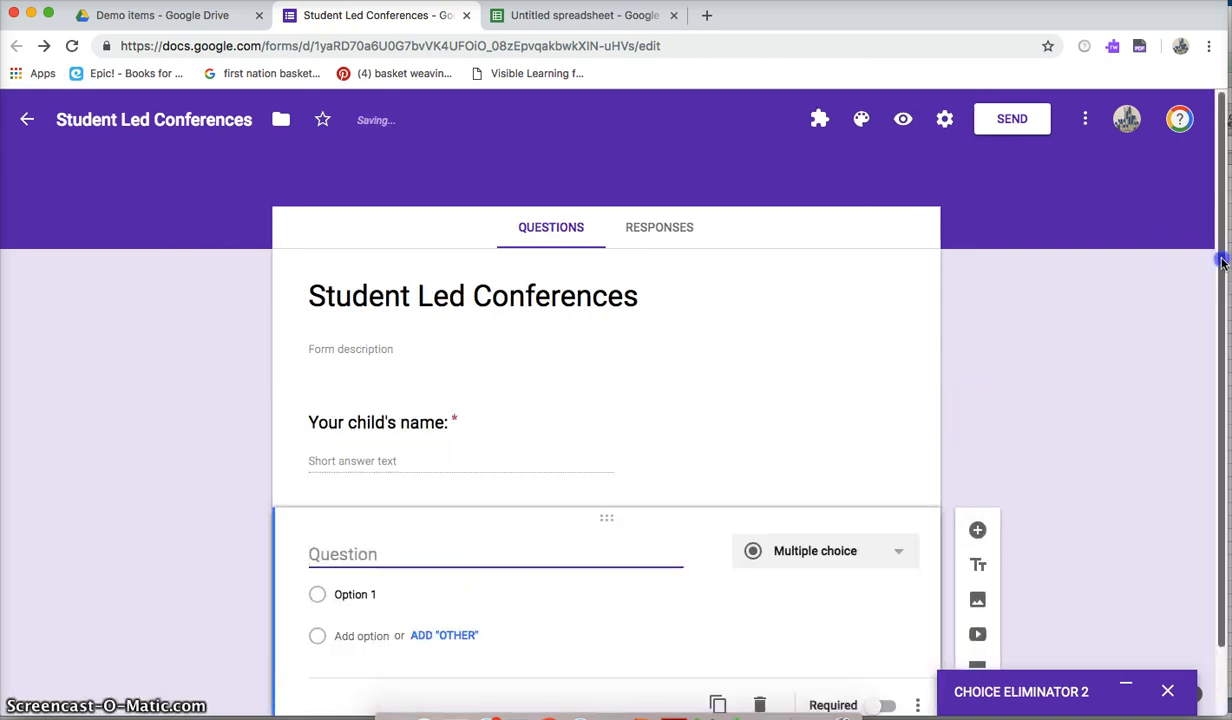
scroll(1203, 345, "down", 2)
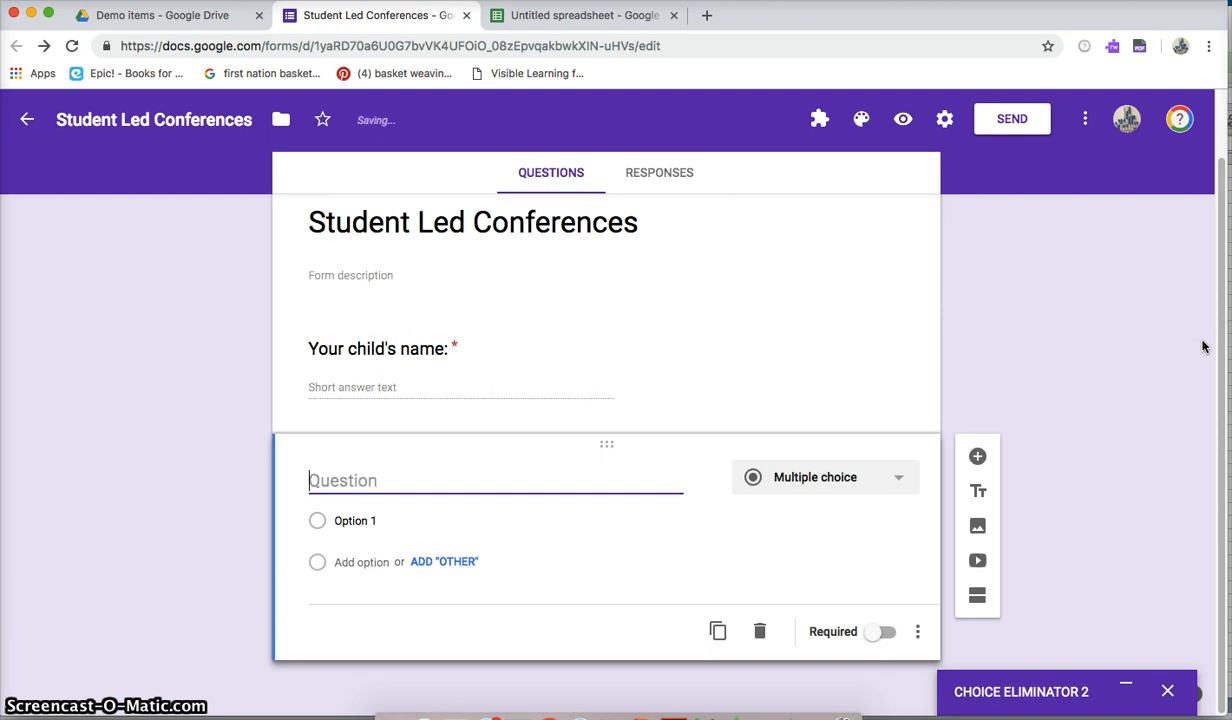
type("Are you coordinating with another")
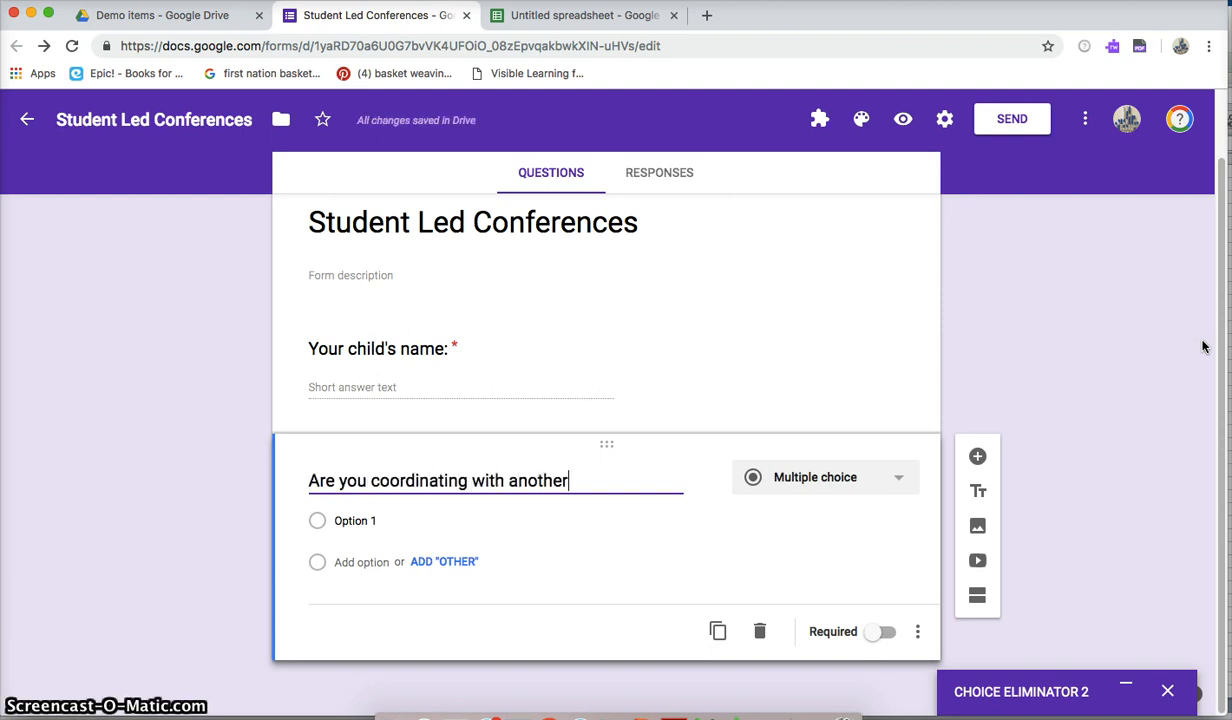
type("at ")
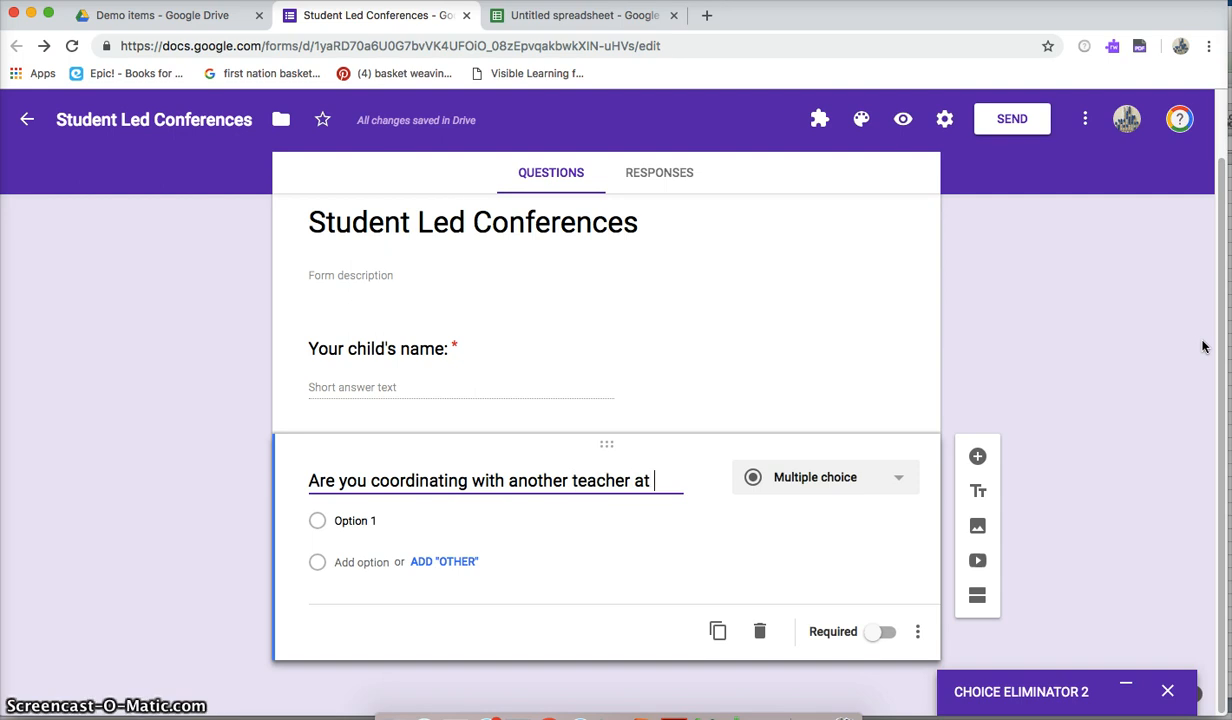
type("Whiteoka")
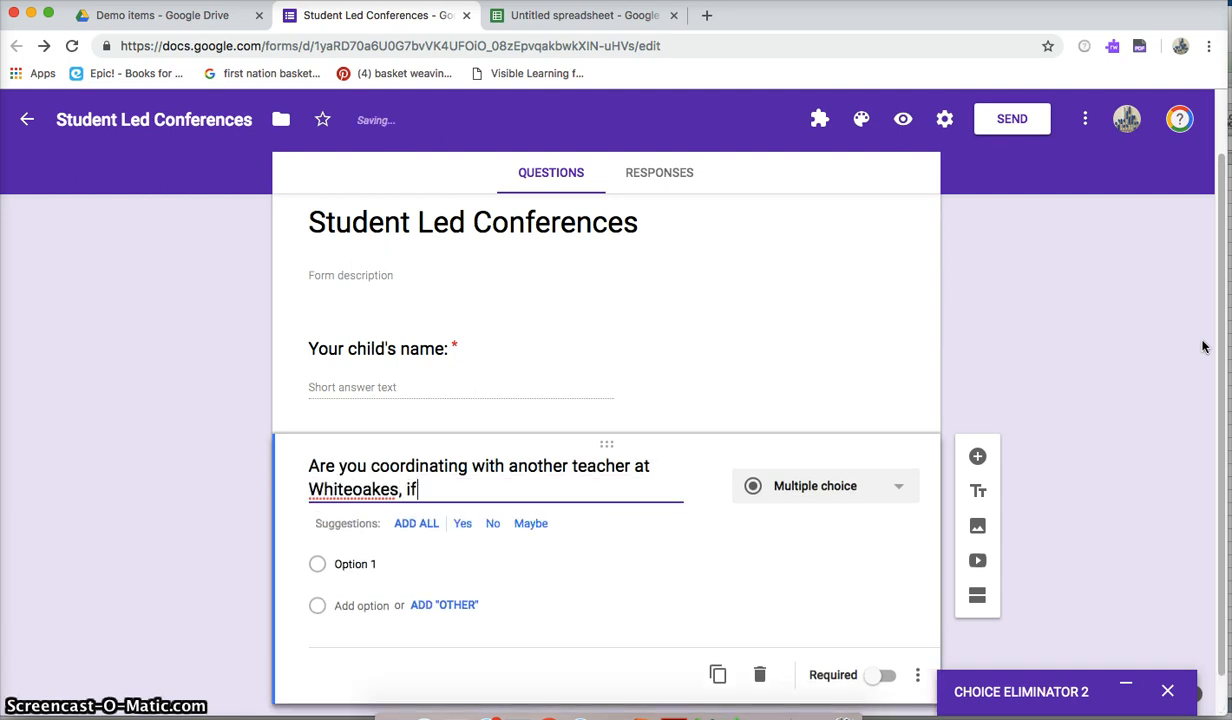
type("es, if show")
key("BackSpace")
key("BackSpace")
key("BackSpace")
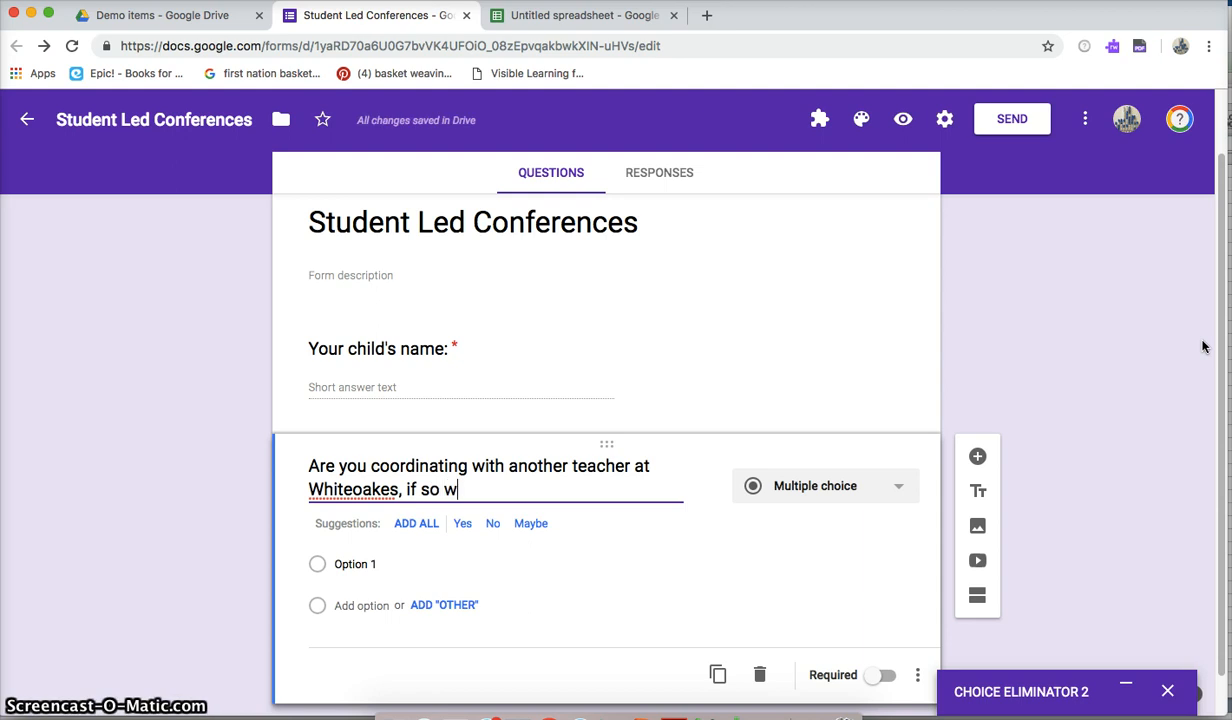
type("o who?")
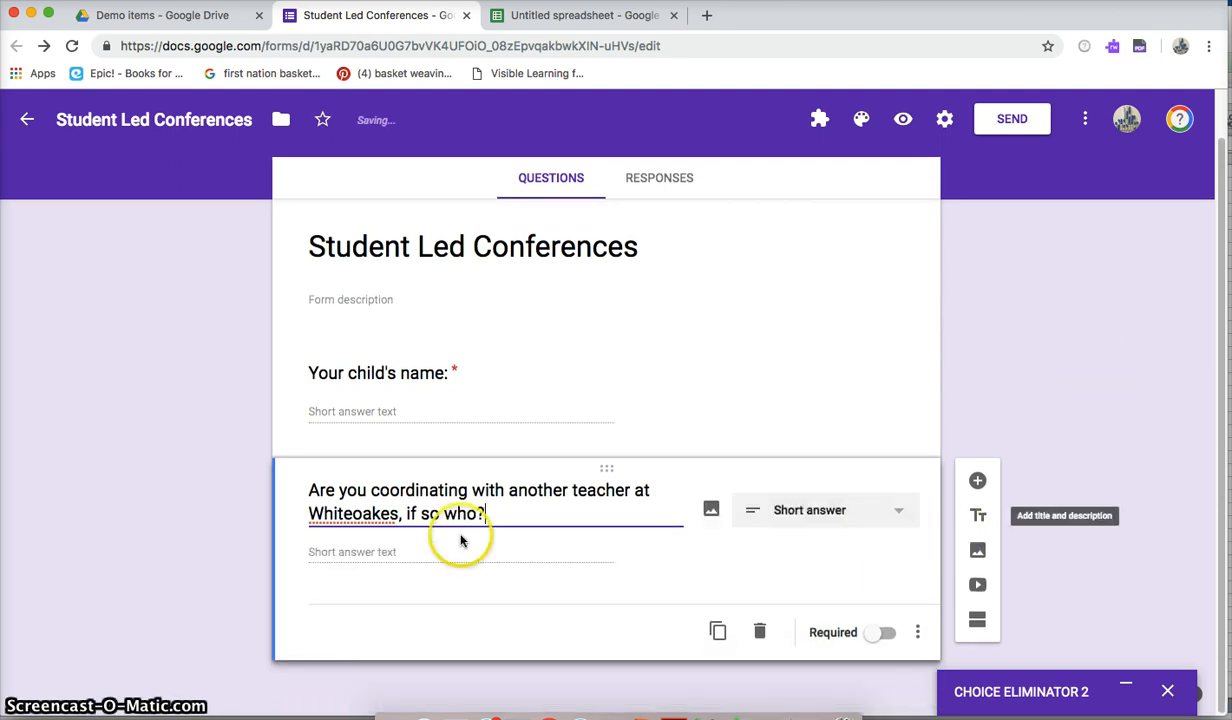
left_click(393, 512)
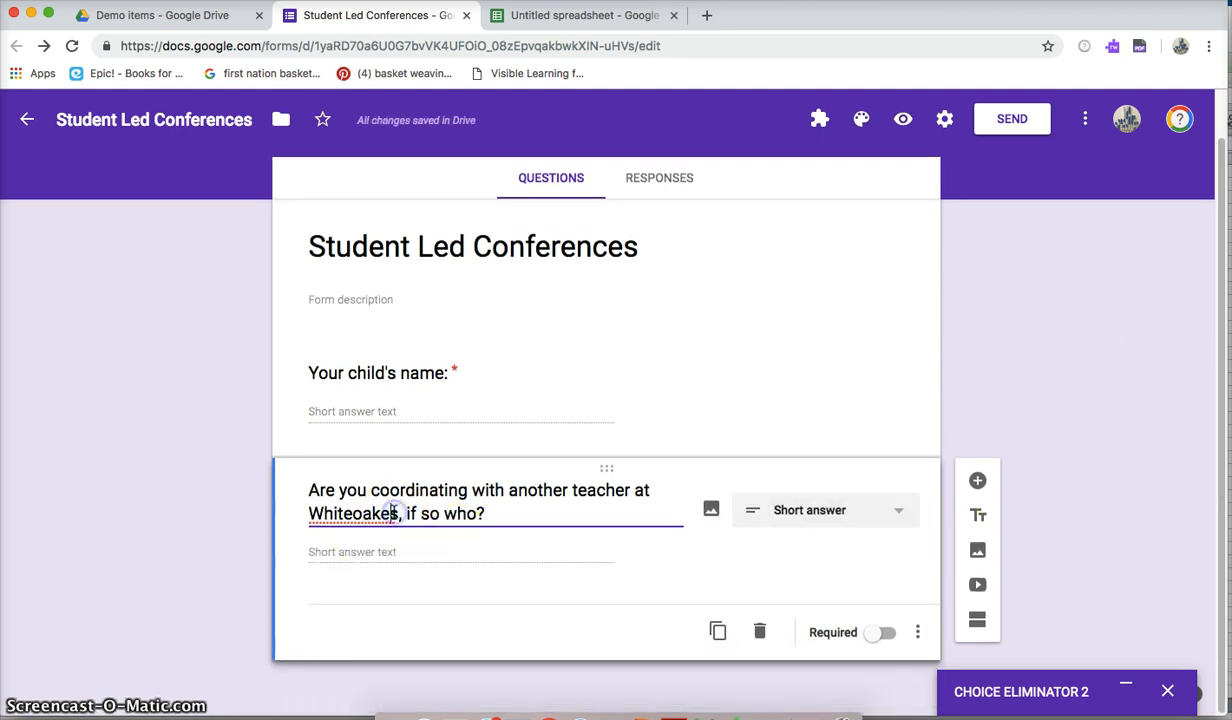
key("BackSpace")
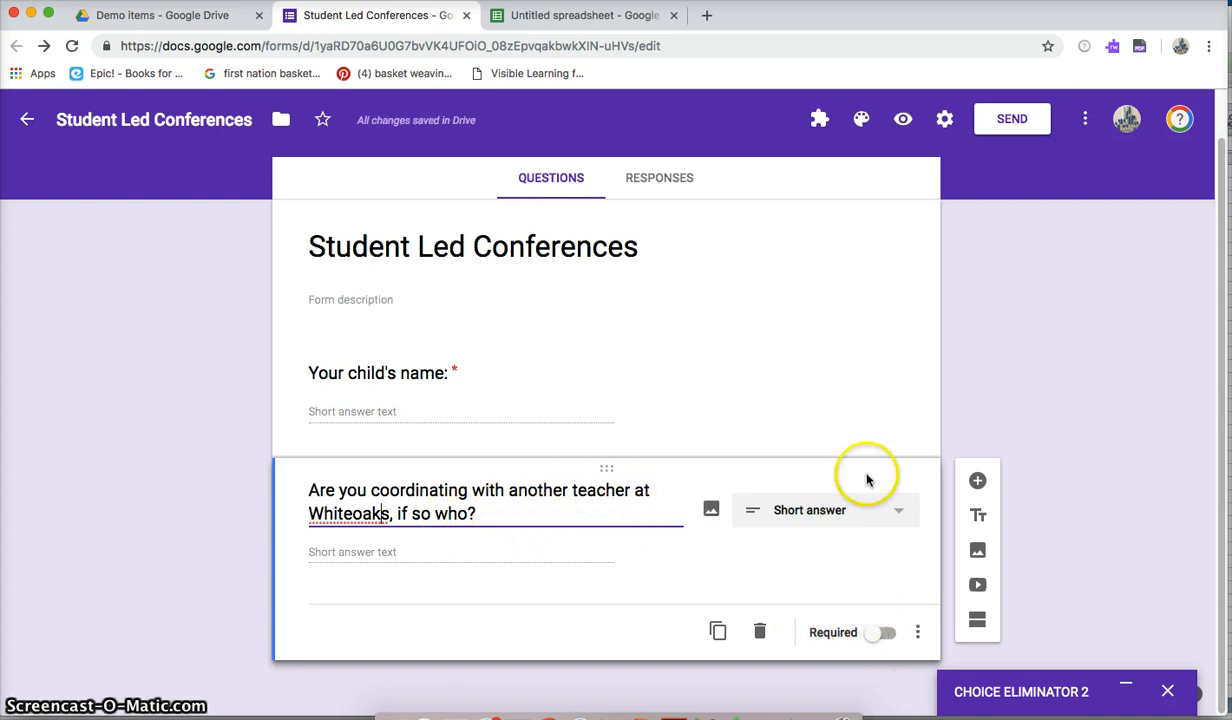
- Add a multiple choice question titled "Which day would you like to conference?" after the teacher coordination question
left_click(977, 480)
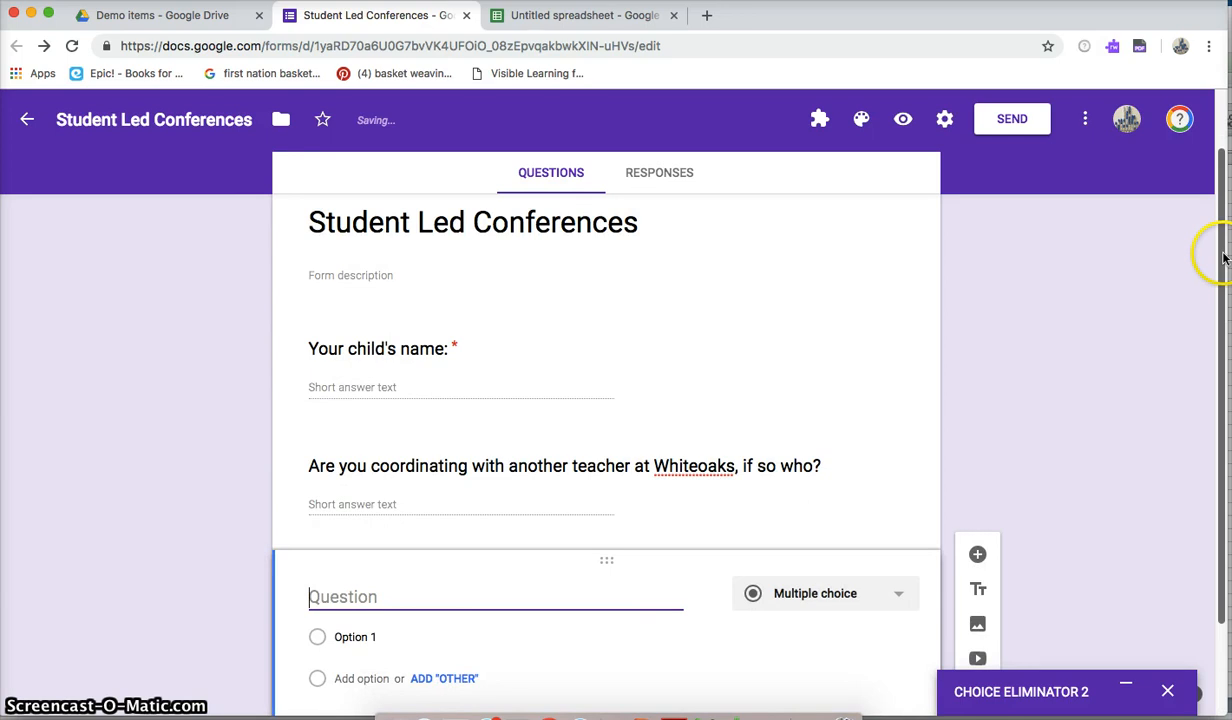
left_click_drag(1220, 257, 1219, 366)
left_click(582, 497)
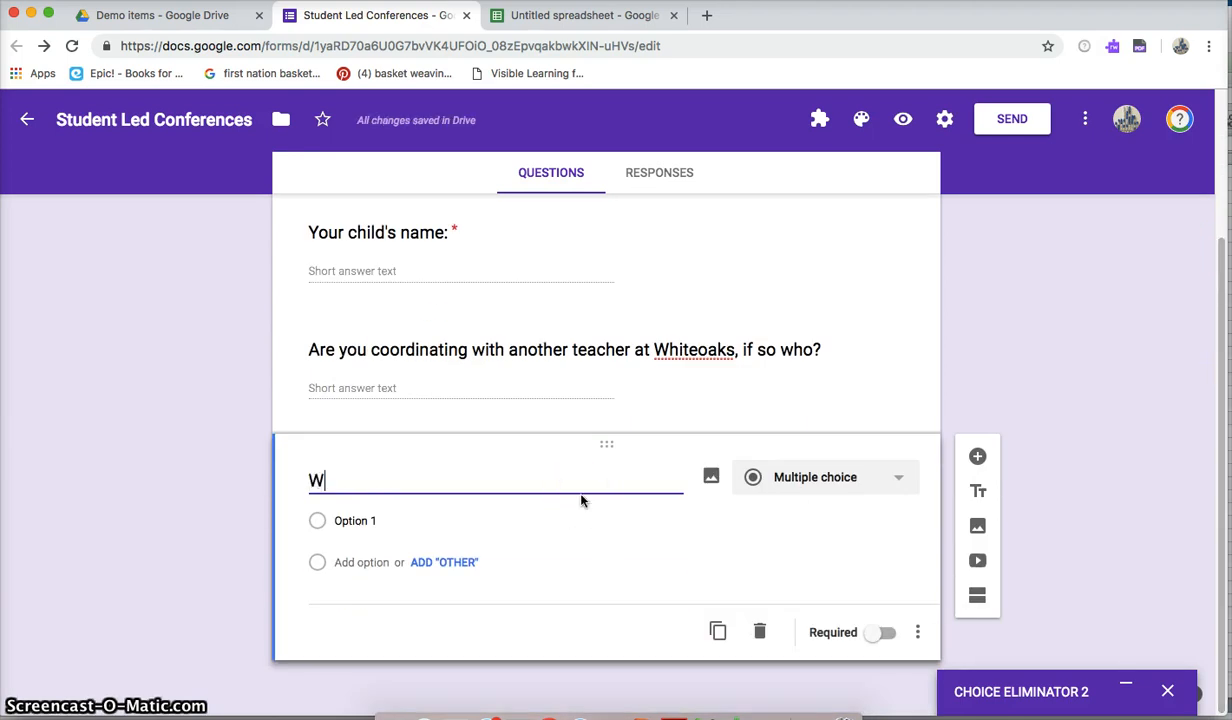
type("Which day ")
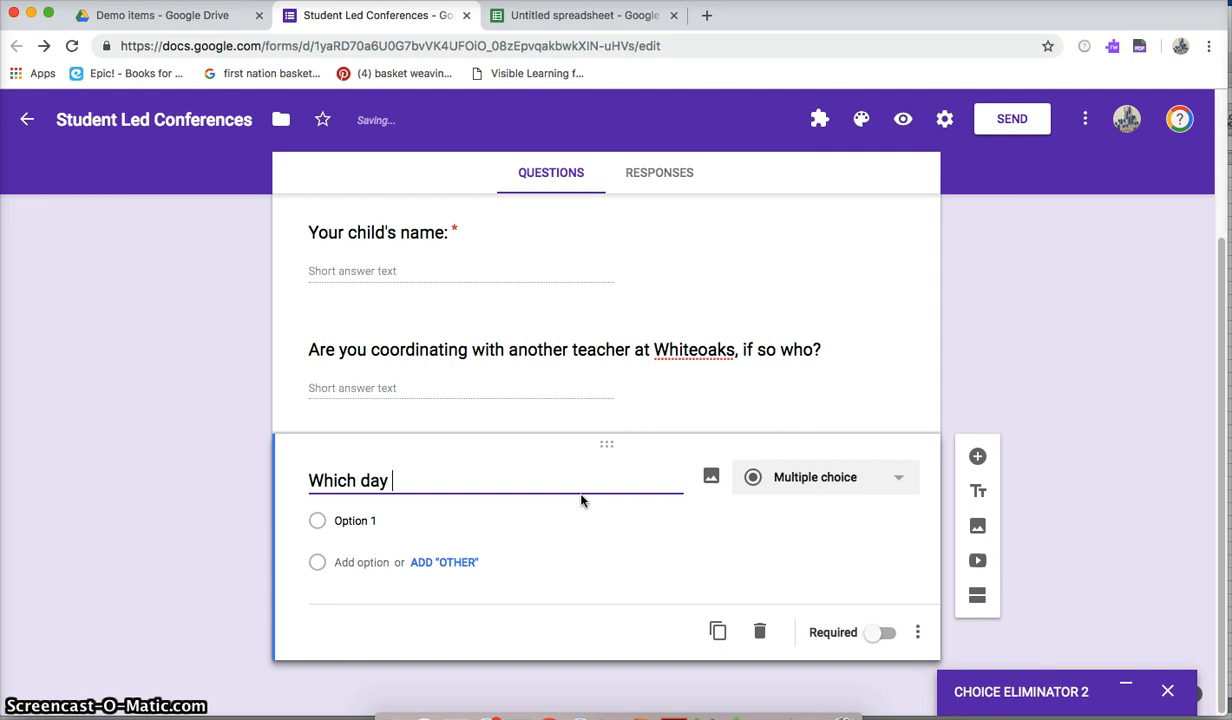
type("would you like to confere")
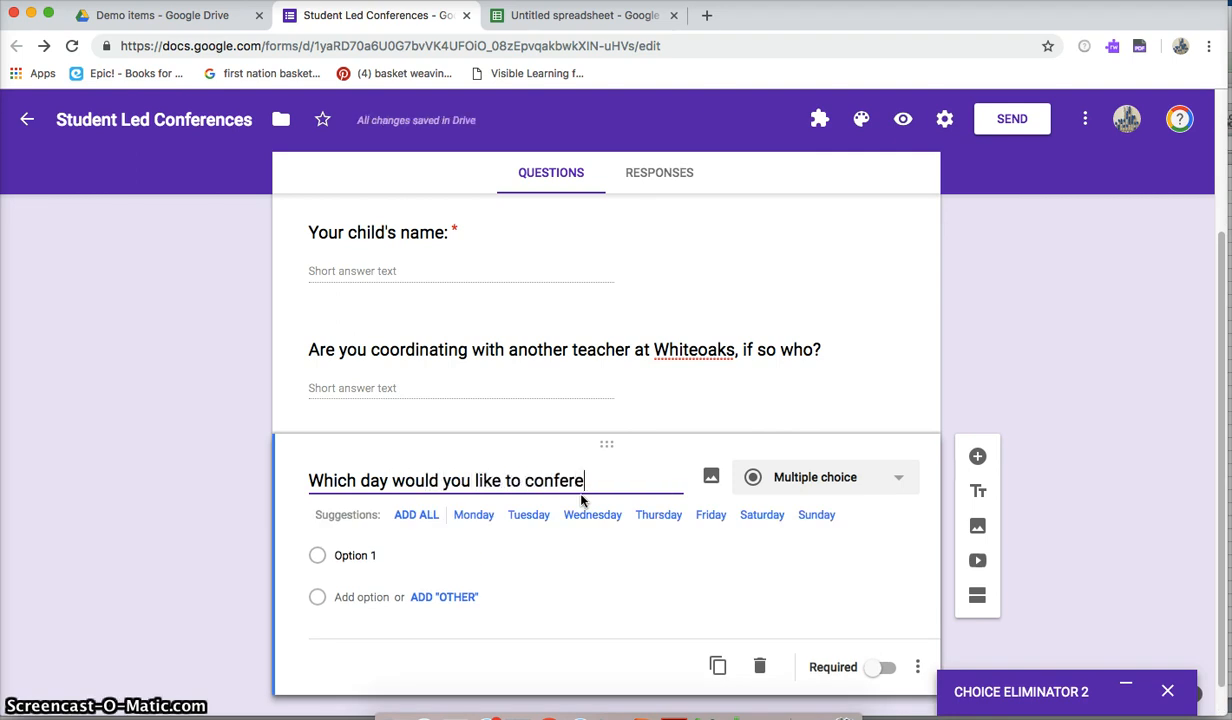
type("nce?")
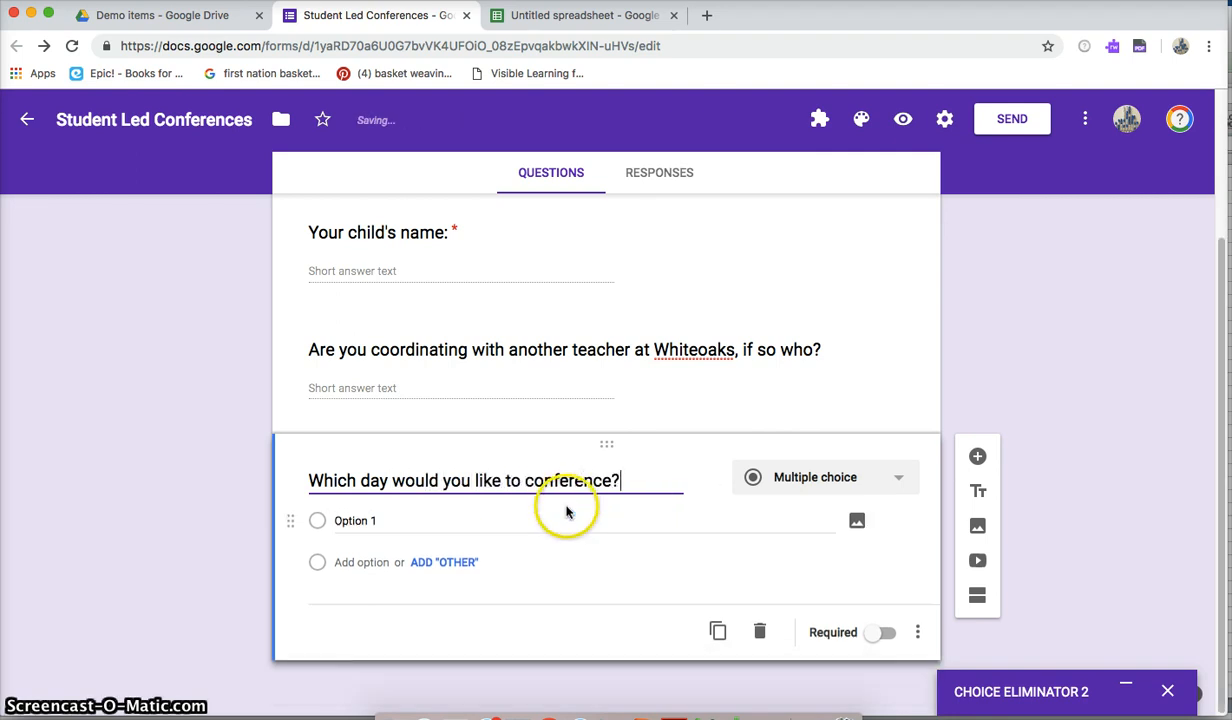
- Enter "Thursday November 15th" and "Friday November 16th" as the two answer options of the conference day question
left_click(466, 513)
type("Thursday November")
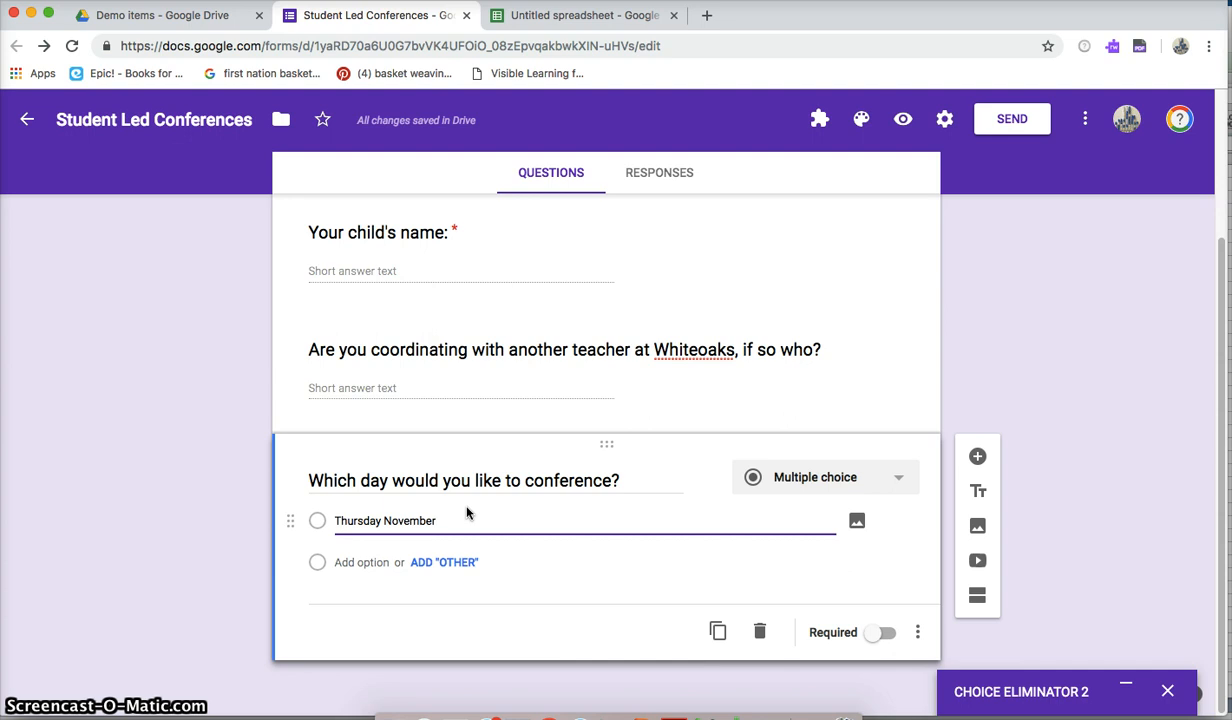
left_click(480, 513)
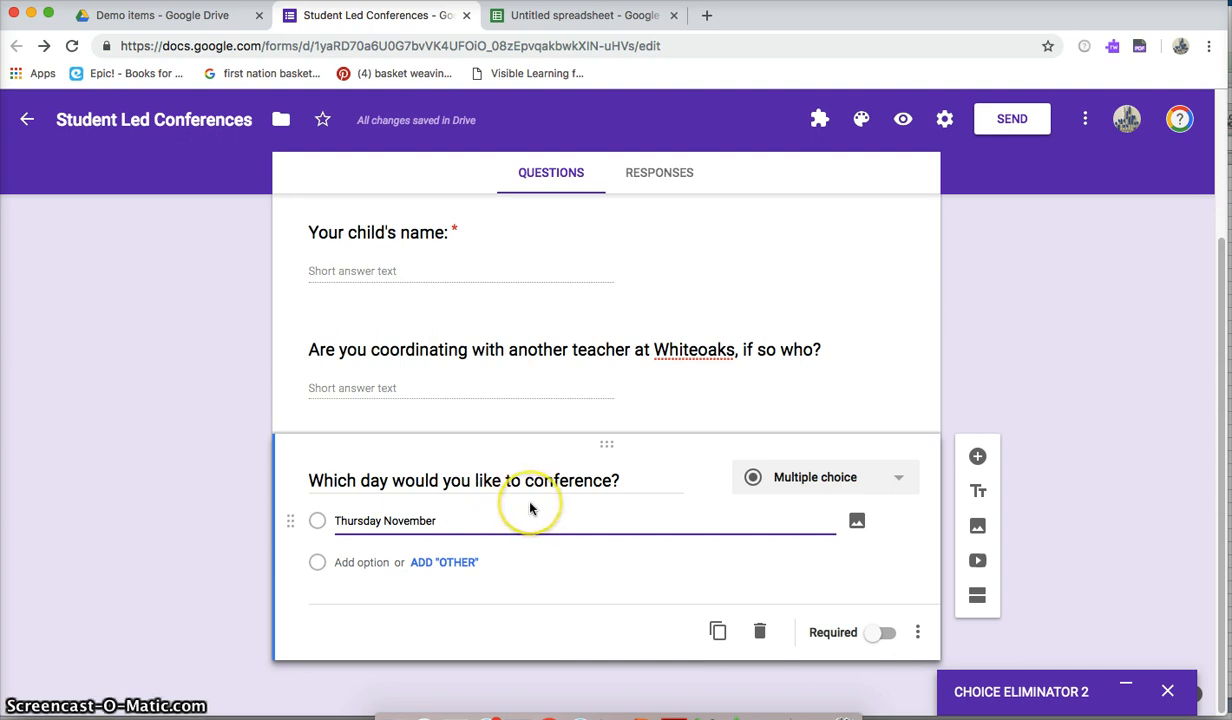
type("6")
key("BackSpace")
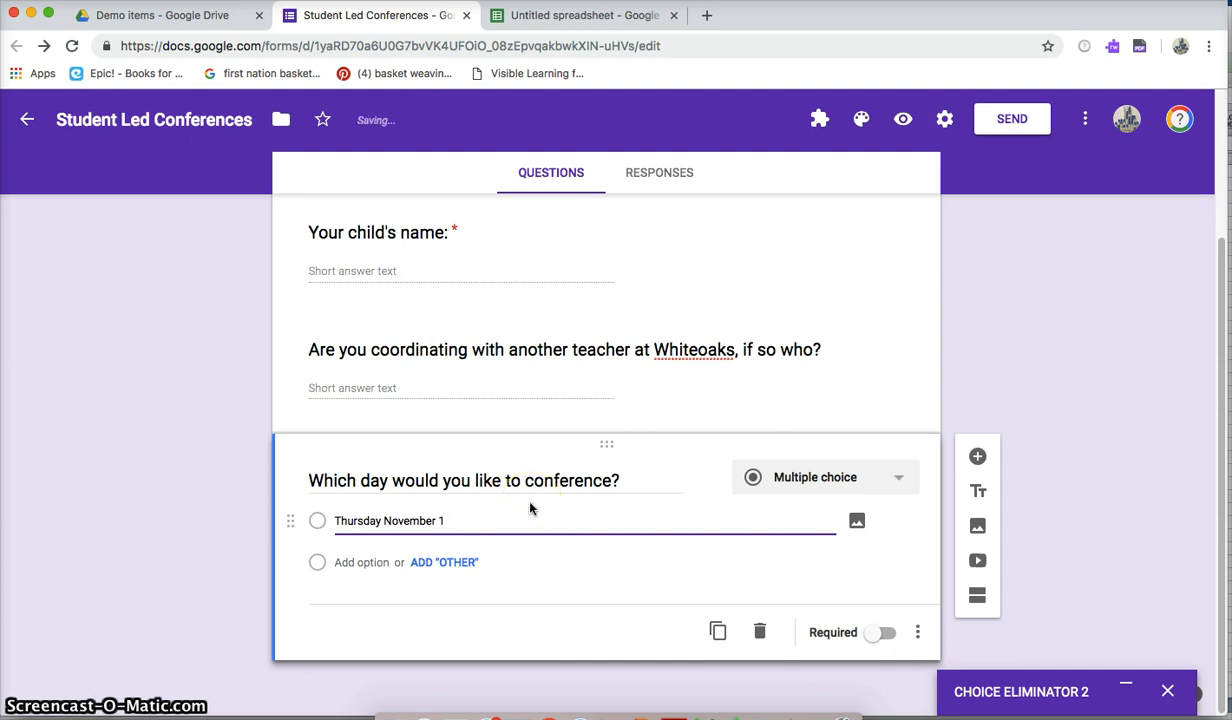
type("5th")
left_click(350, 562)
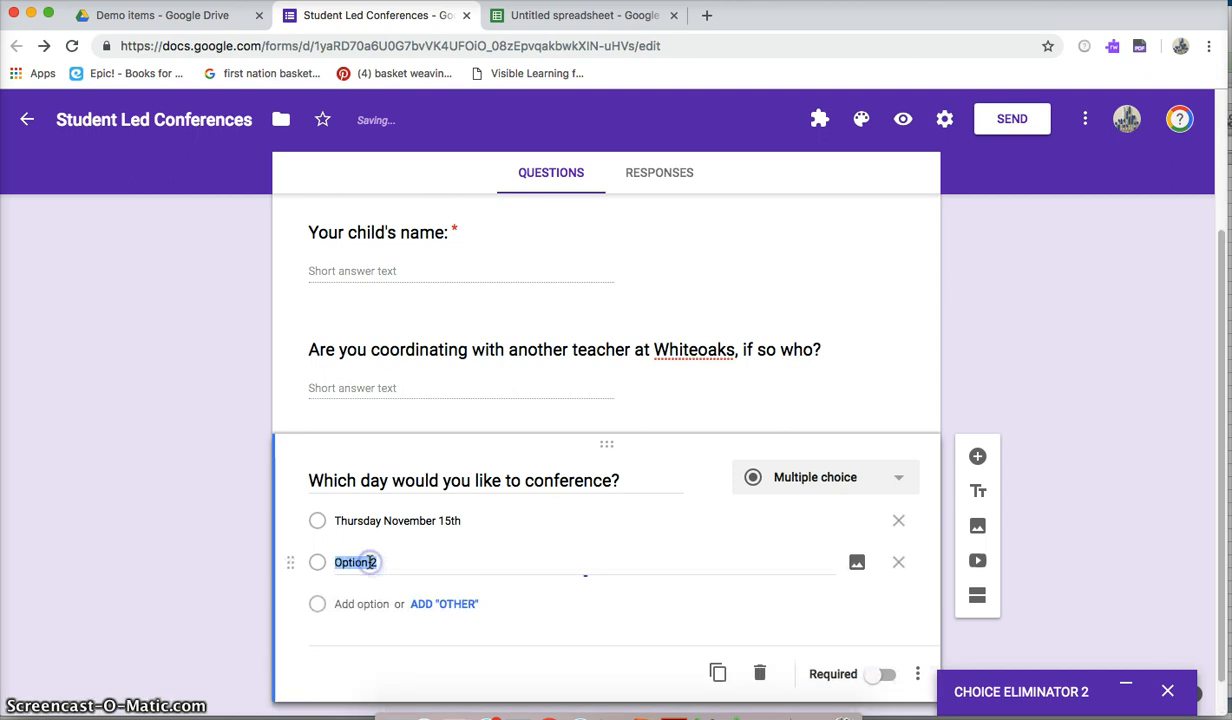
type("Friday November 16th")
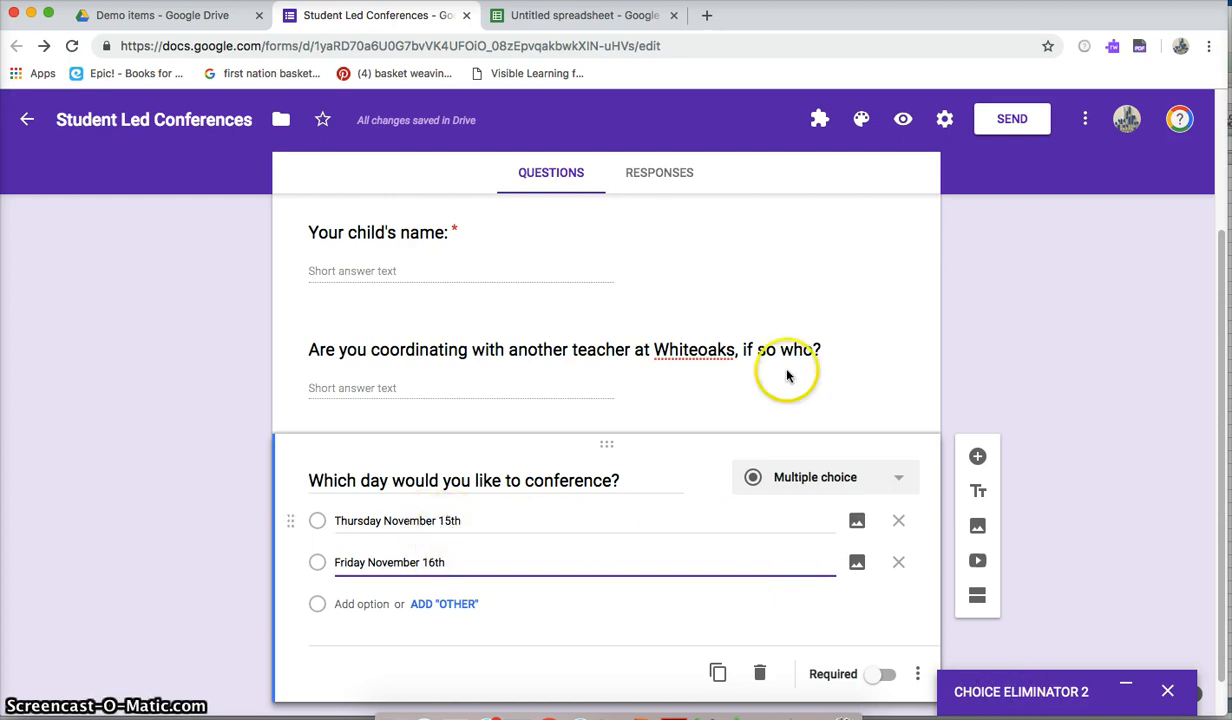
- Make the question "Which day would you like to conference?" required
scroll(1183, 366, "down", 1)
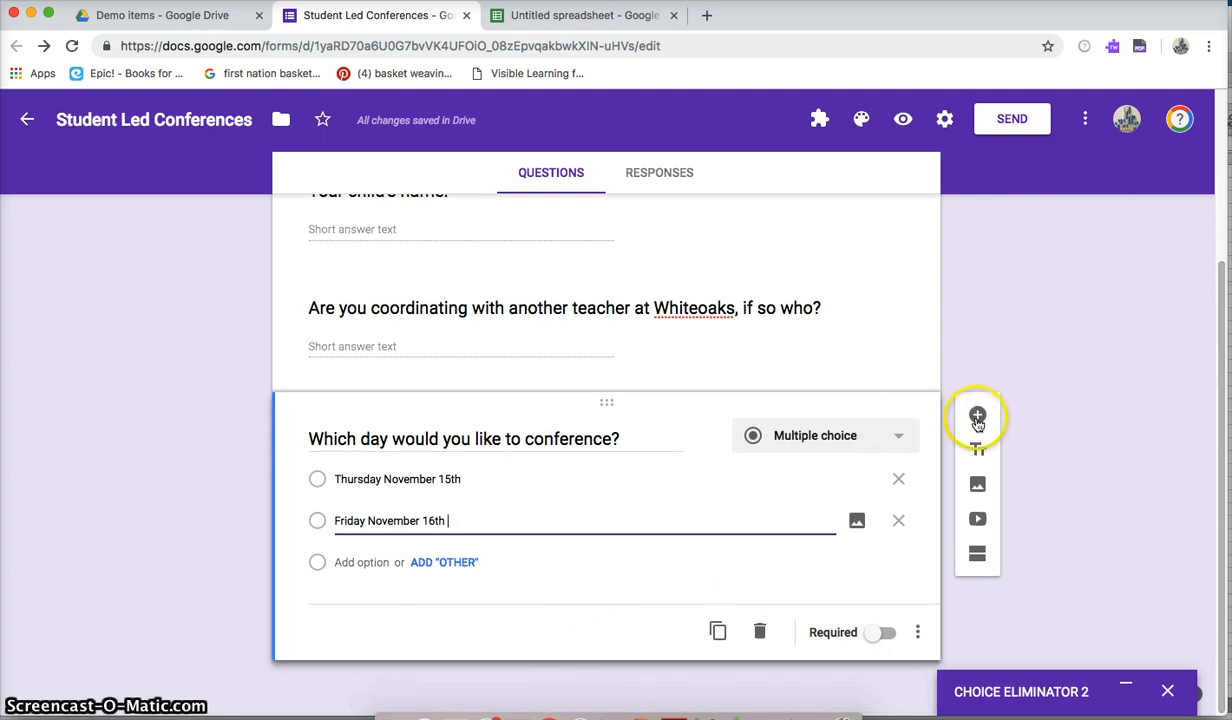
left_click(870, 633)
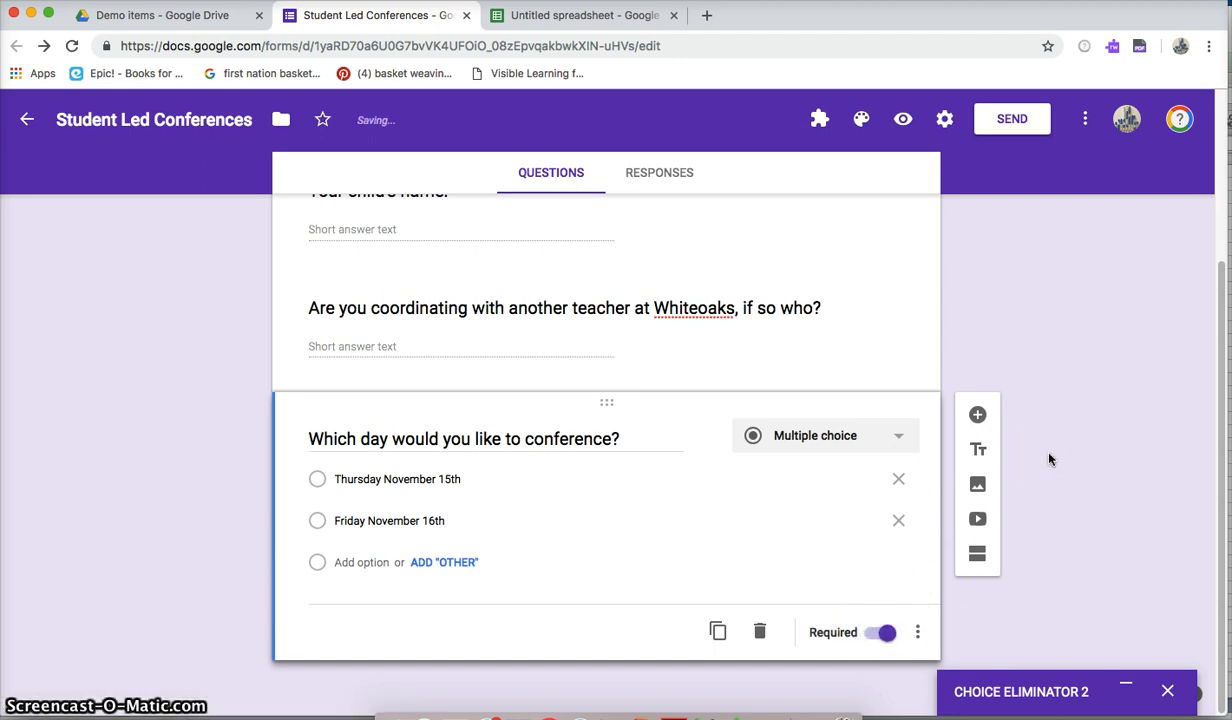
left_click(1222, 401)
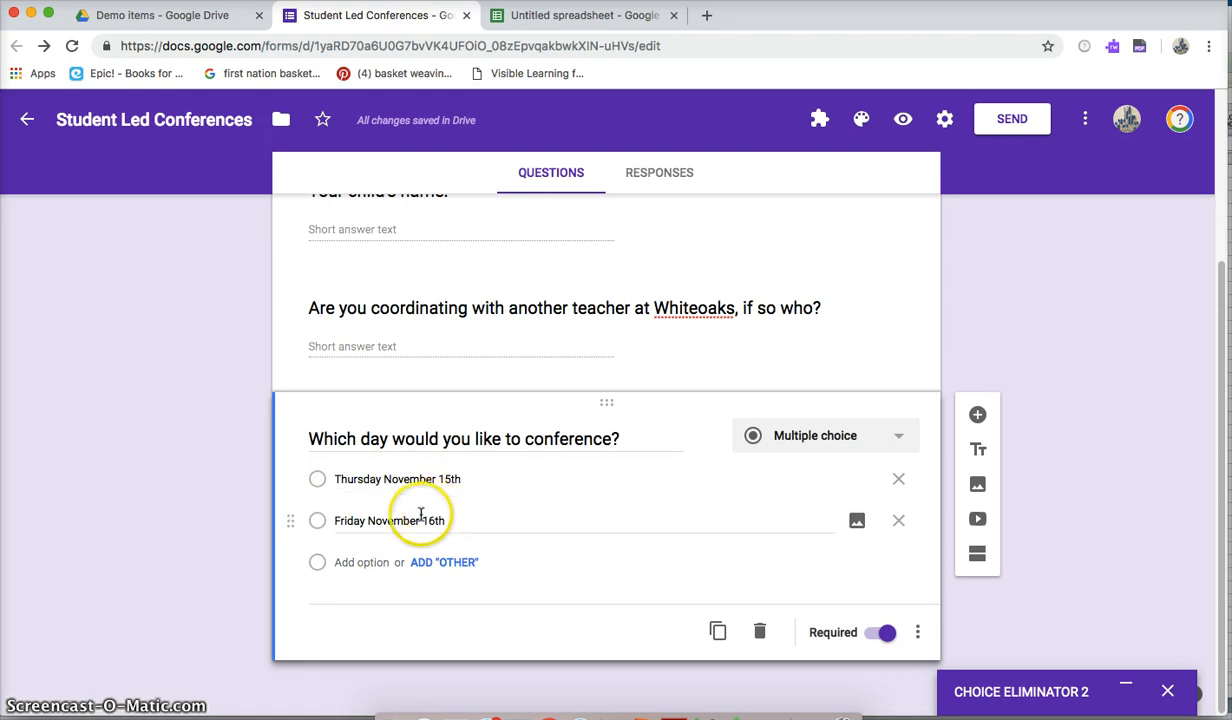
- Add a new section after the conference day question and title it "Thursday"
left_click(979, 556)
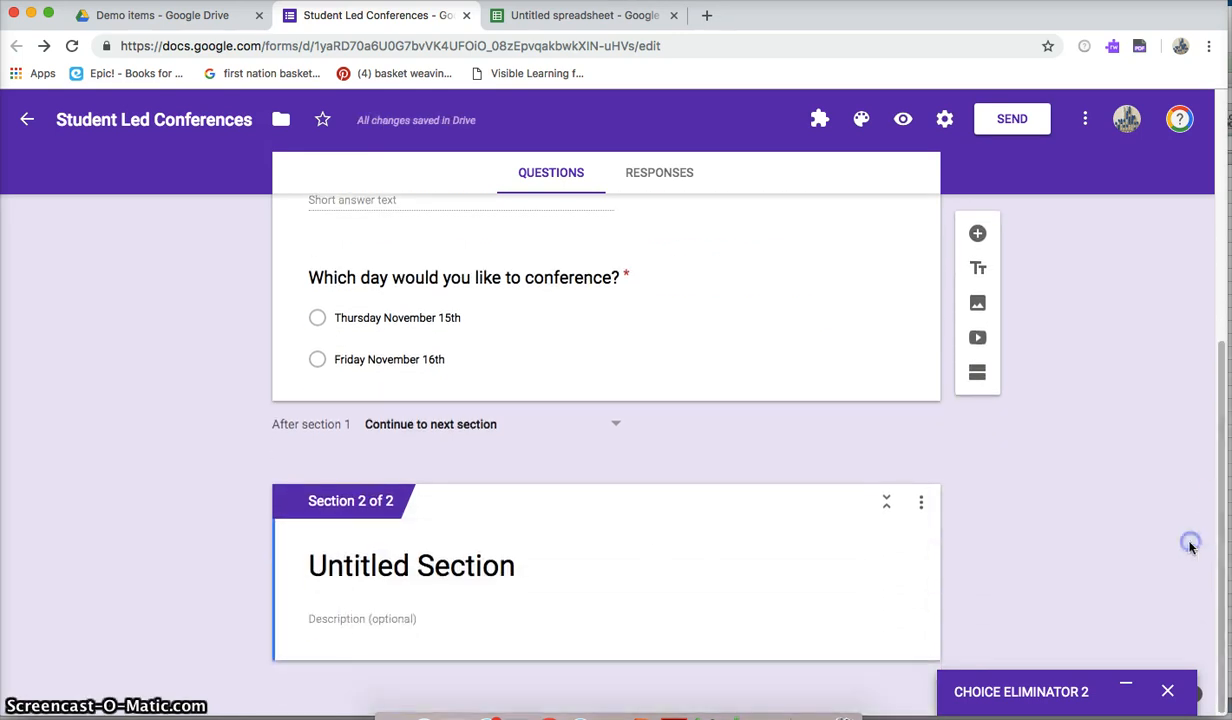
left_click(469, 578)
type("Thursday")
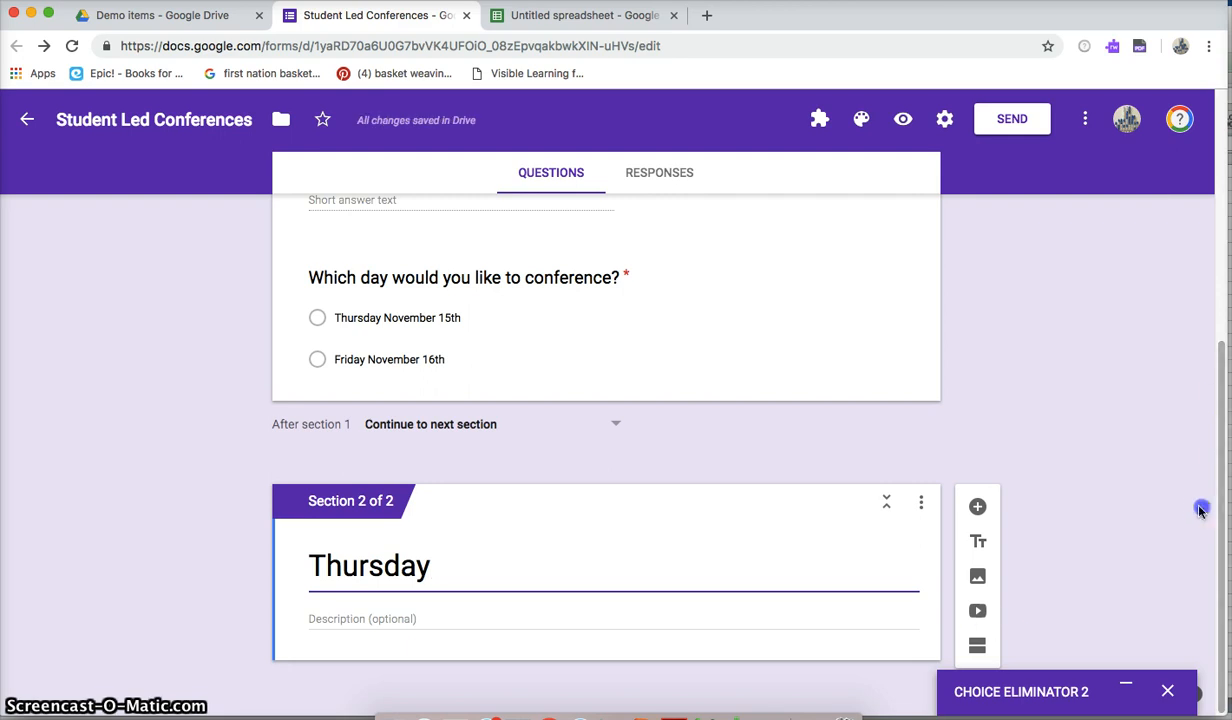
- Add another section after the Thursday section and title it "Friday"
left_click(977, 643)
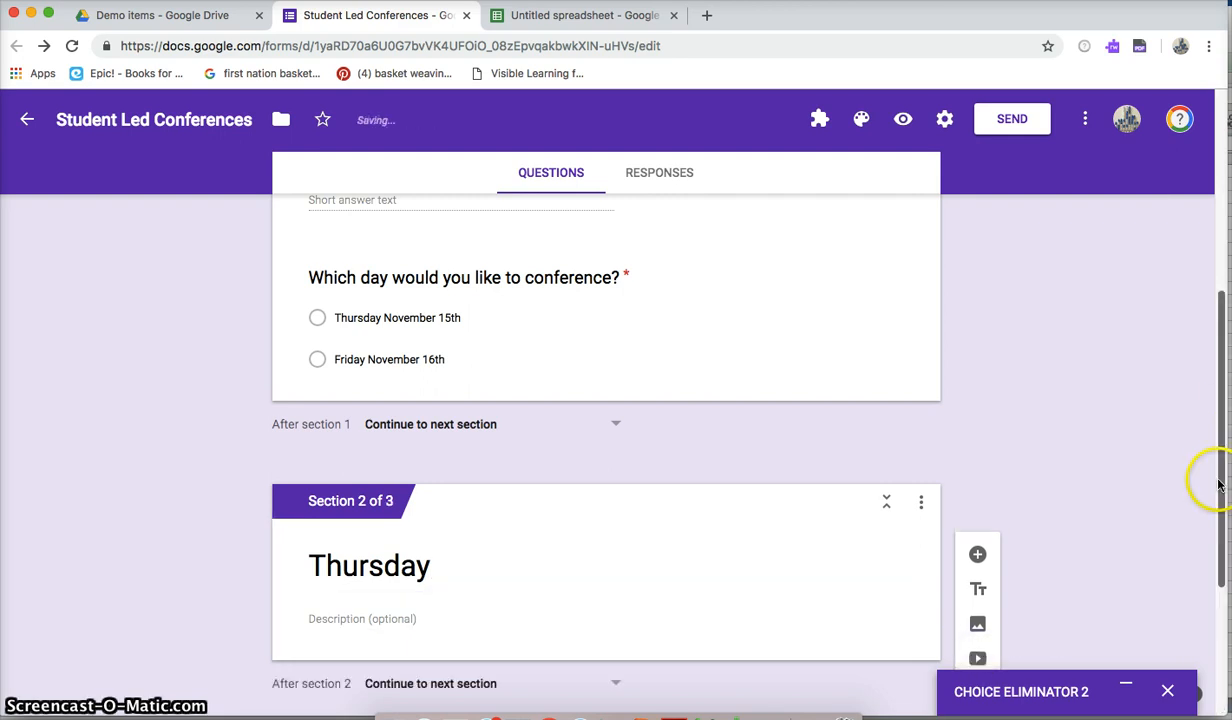
left_click_drag(1221, 481, 1198, 588)
left_click(874, 391)
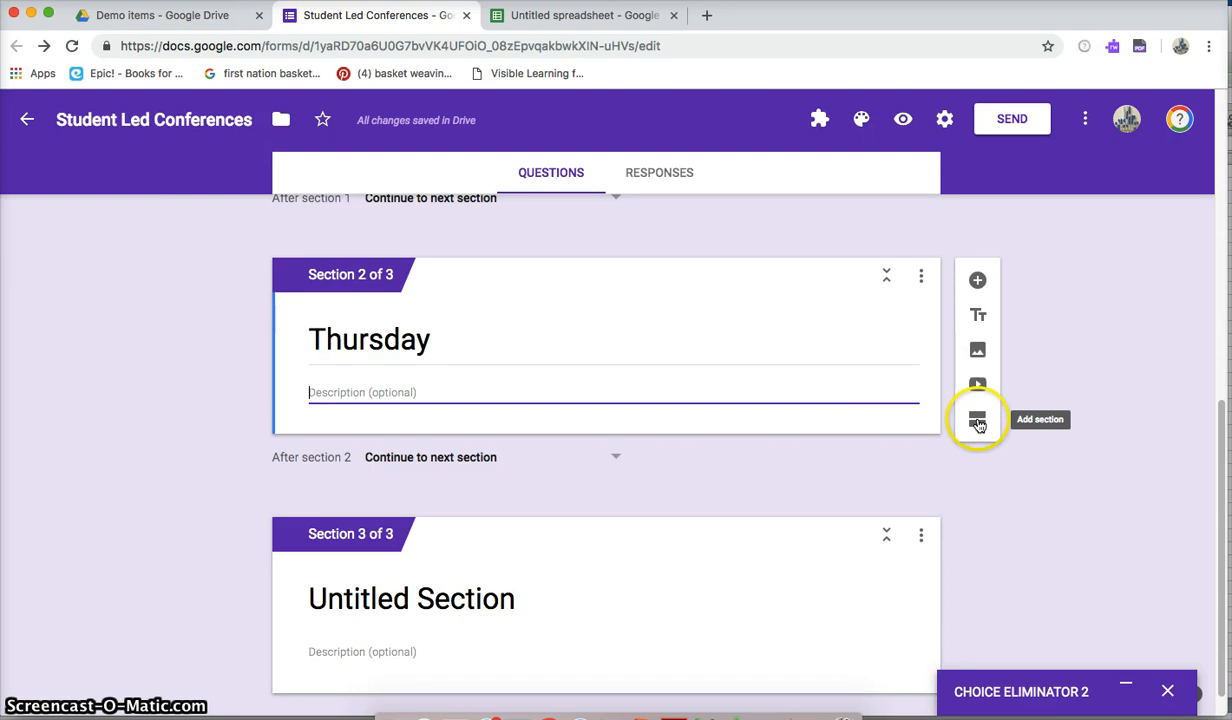
left_click(410, 605)
type("Fri")
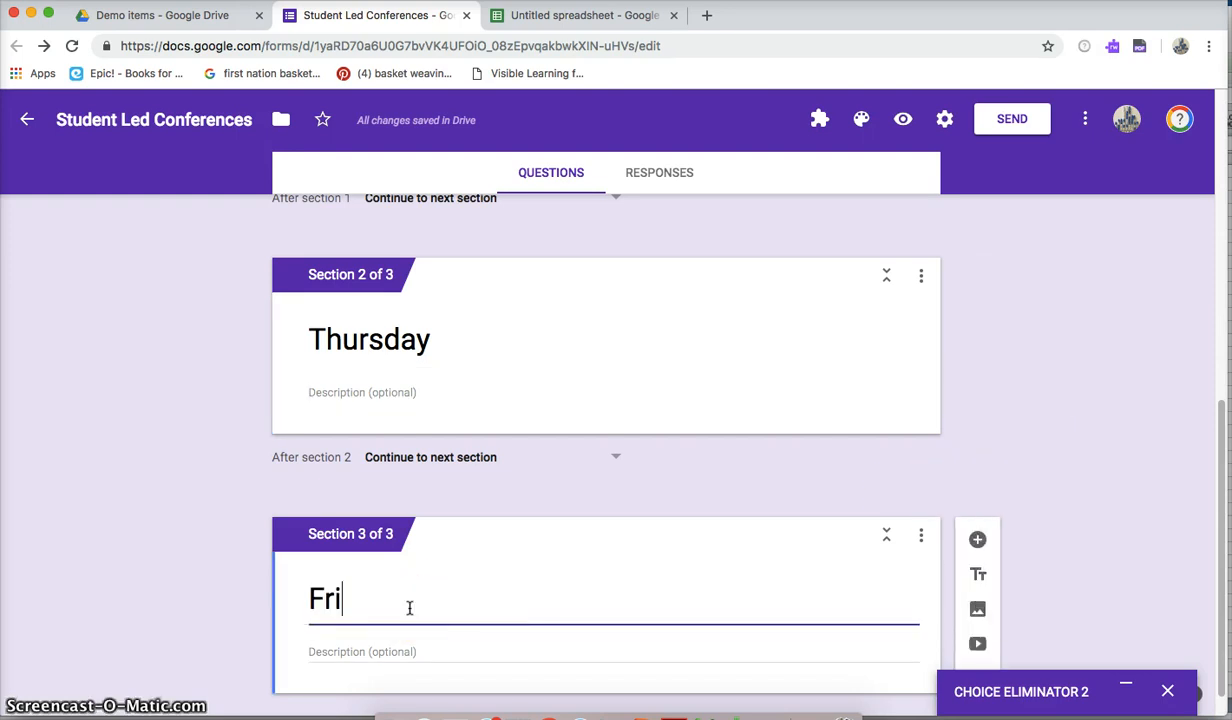
type("day")
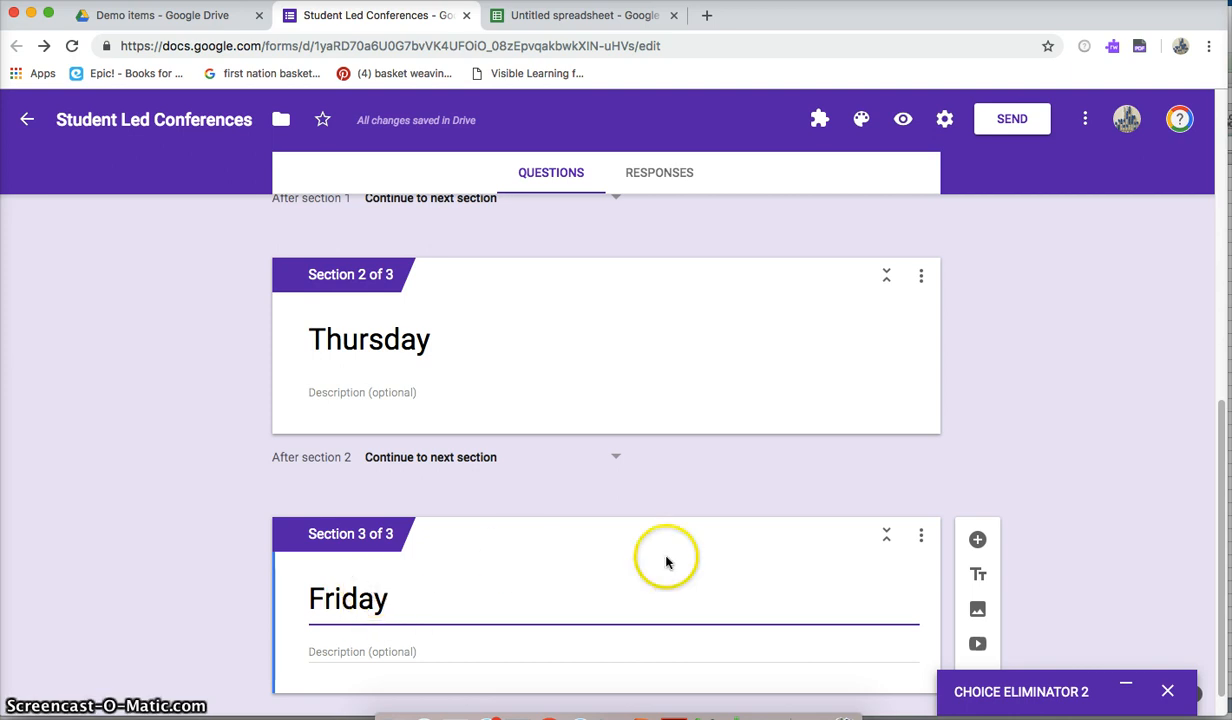
- Enable going to a section based on answer for the conference day question and send "Thursday November 15th" to section 2 (Thursday)
scroll(1220, 443, "up", 5)
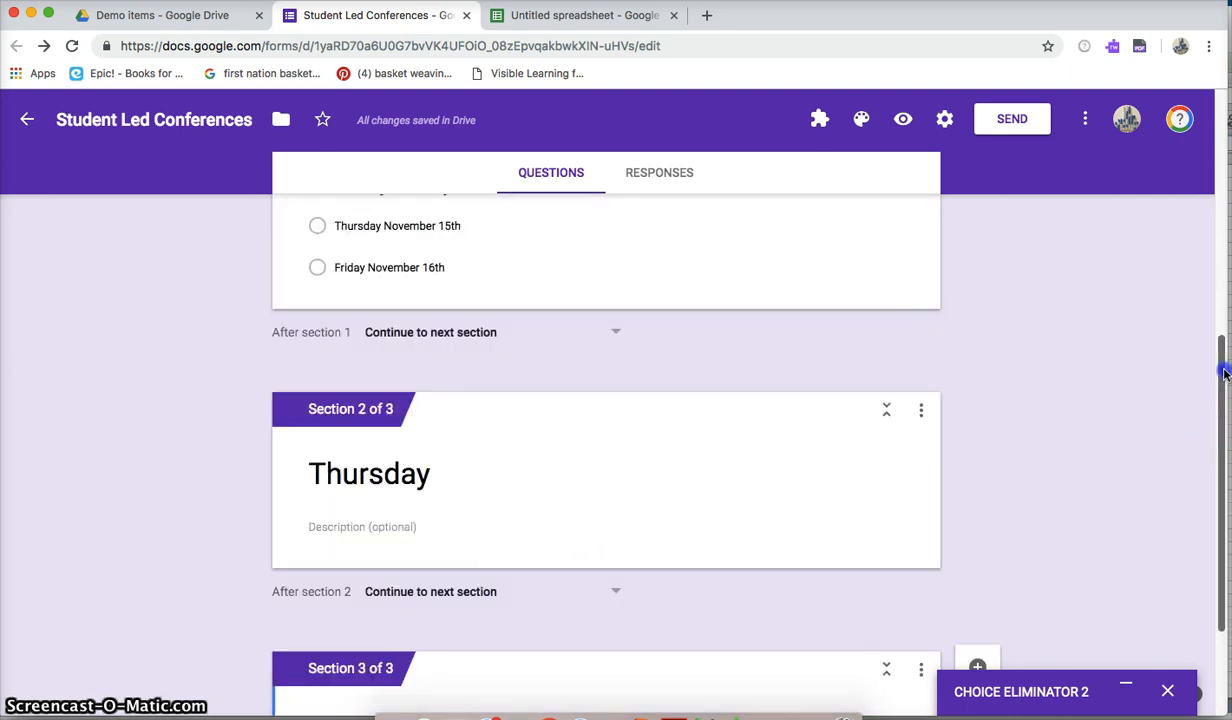
left_click(446, 337)
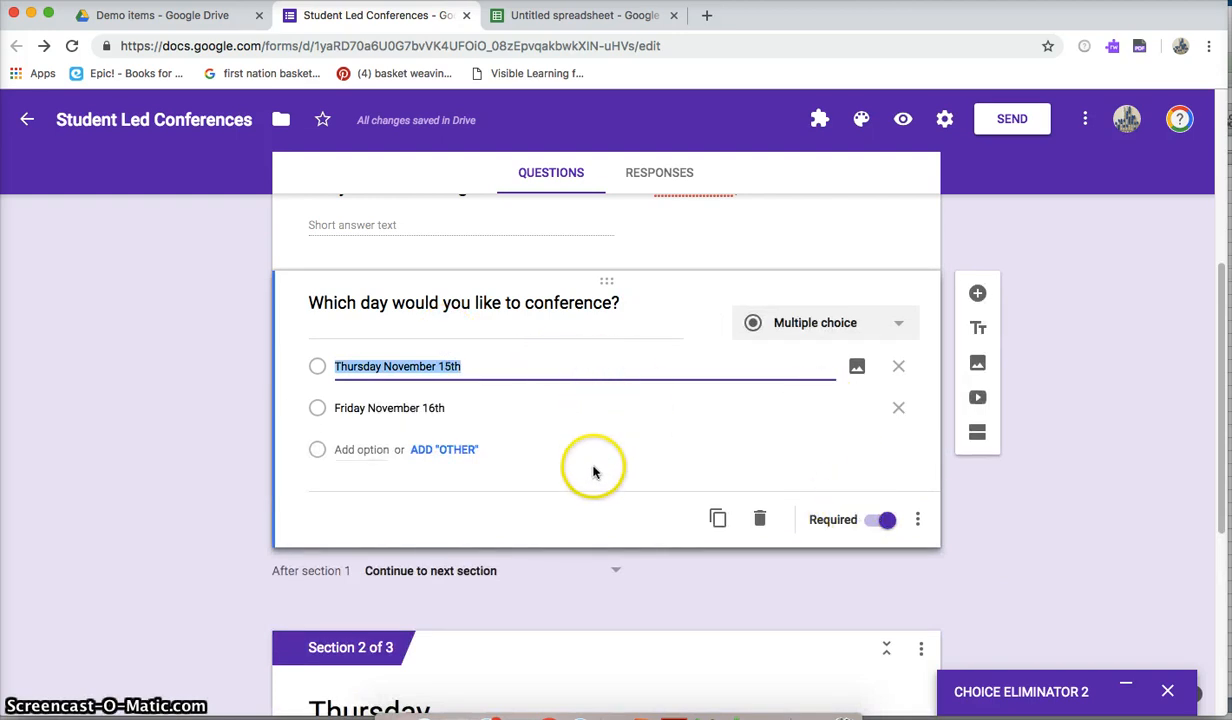
left_click(920, 517)
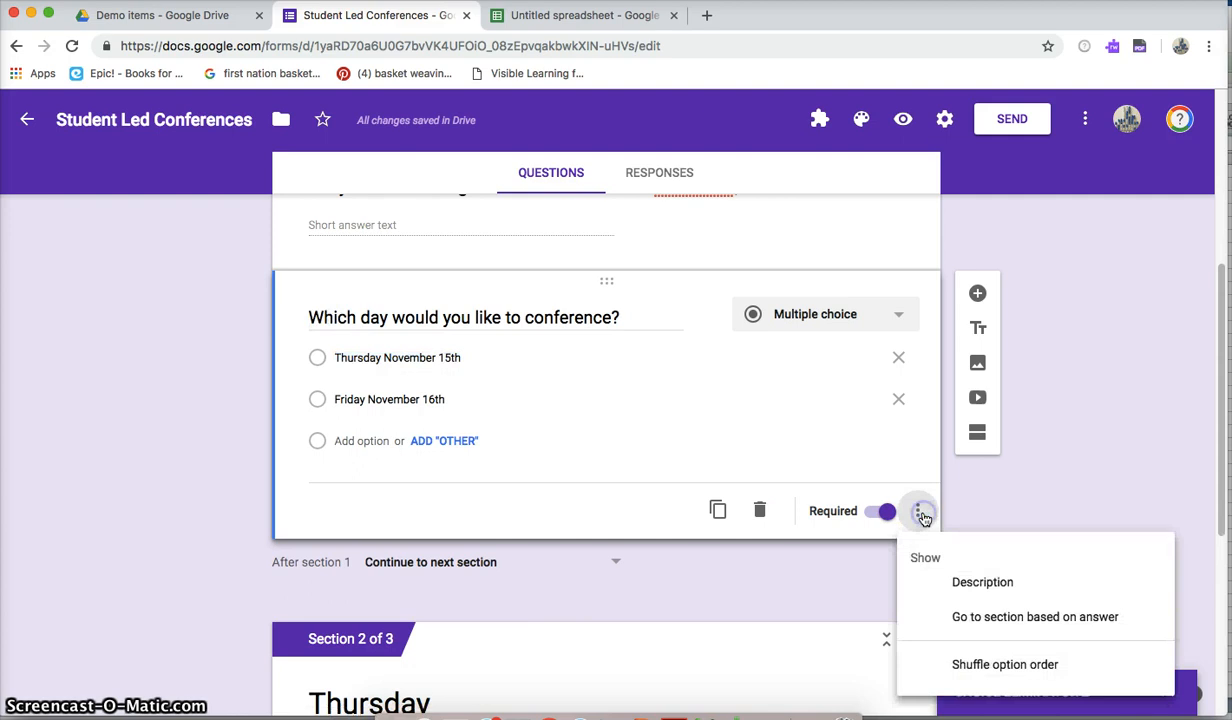
left_click(962, 618)
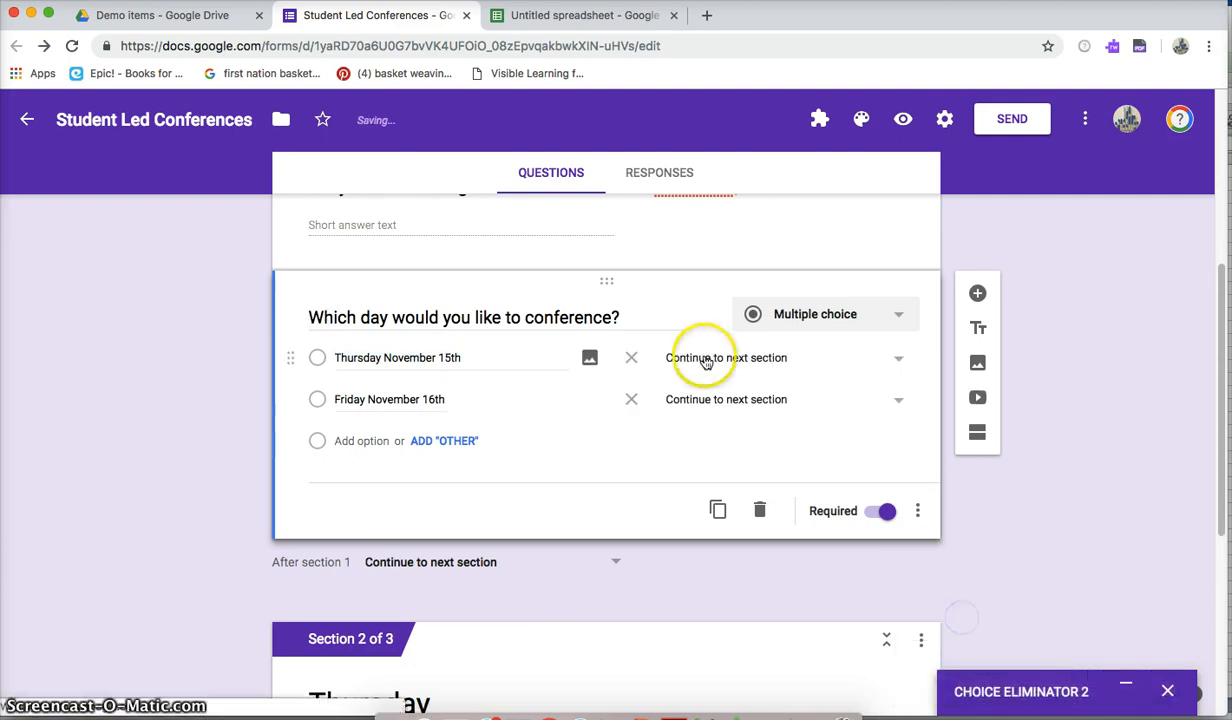
left_click(742, 356)
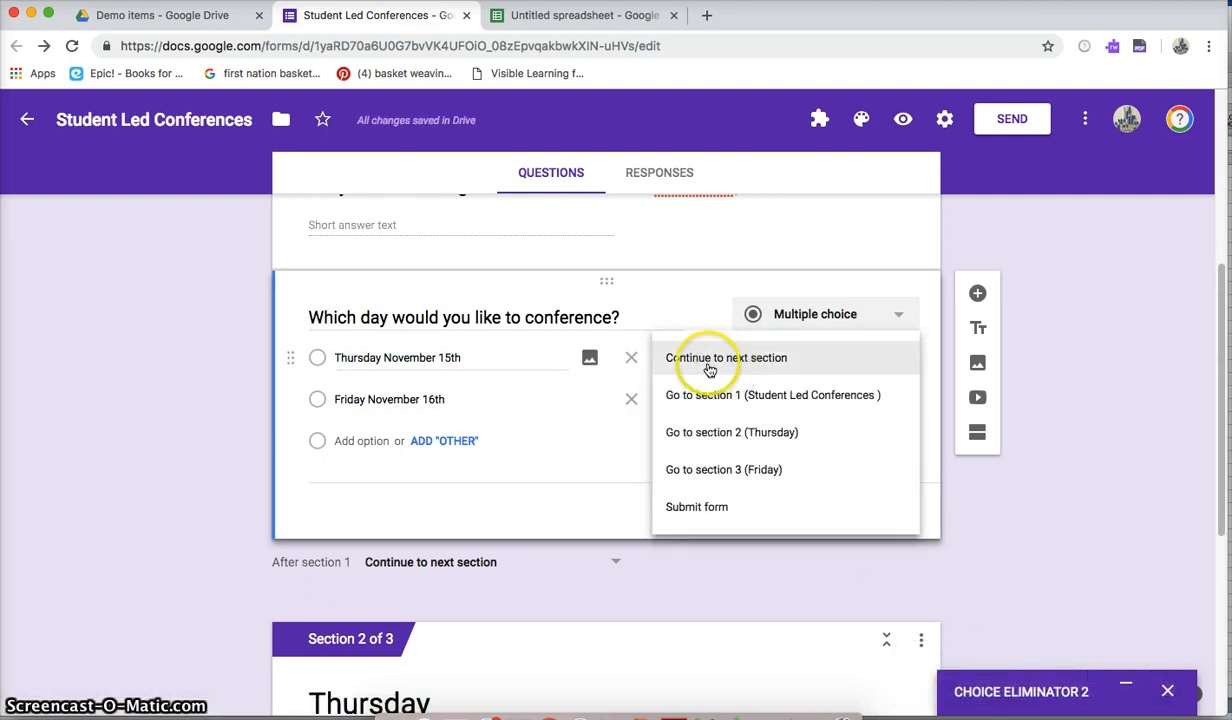
left_click(783, 433)
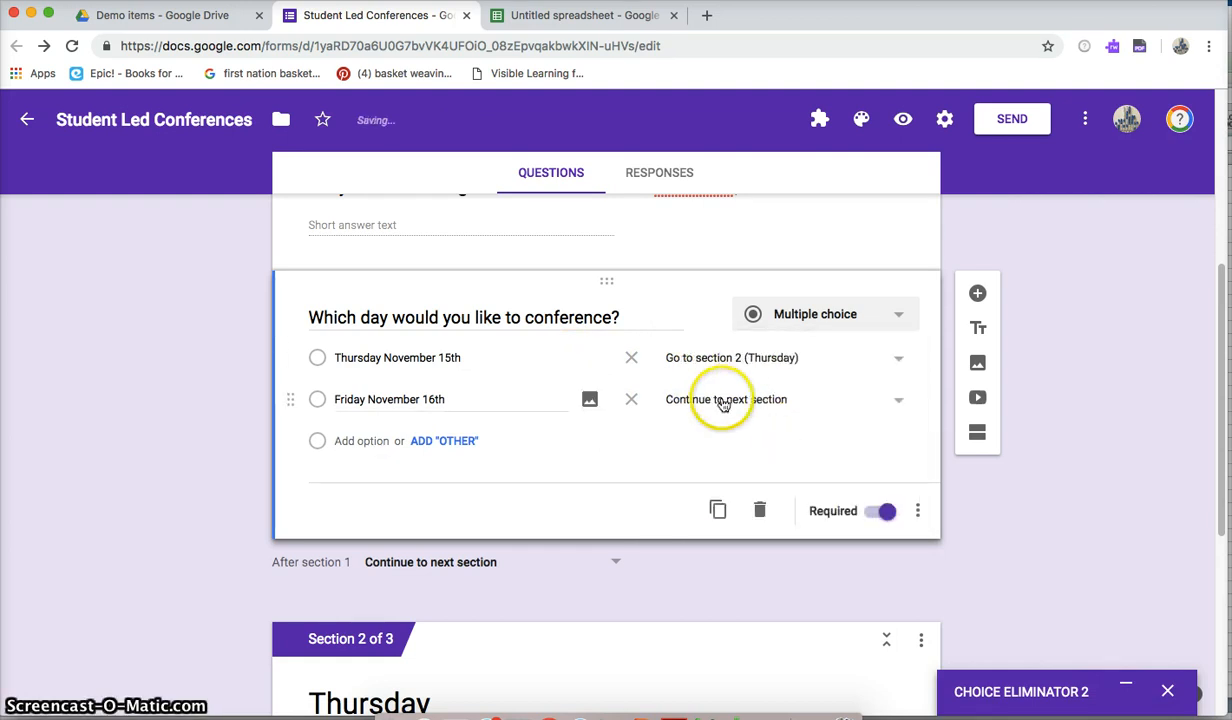
- Send the "Friday November 16th" answer to section 3 (Friday) and set the form to submit after section 2
left_click(722, 400)
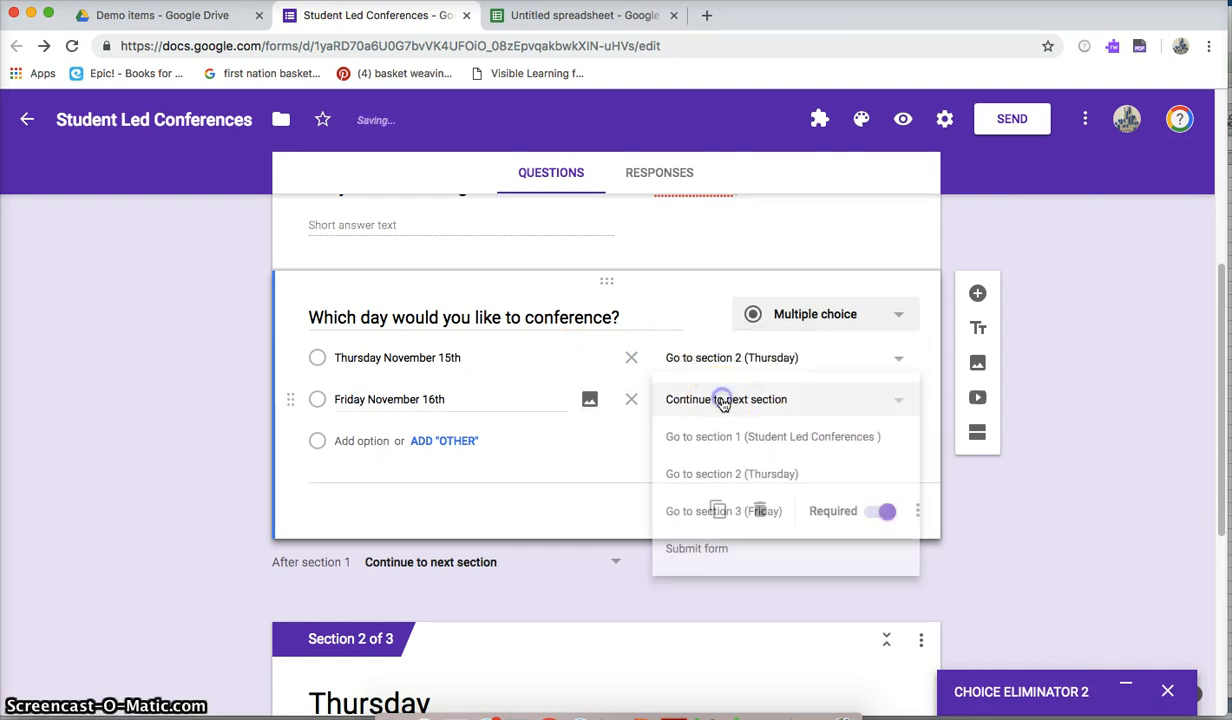
left_click(707, 510)
left_click_drag(1216, 316, 1196, 465)
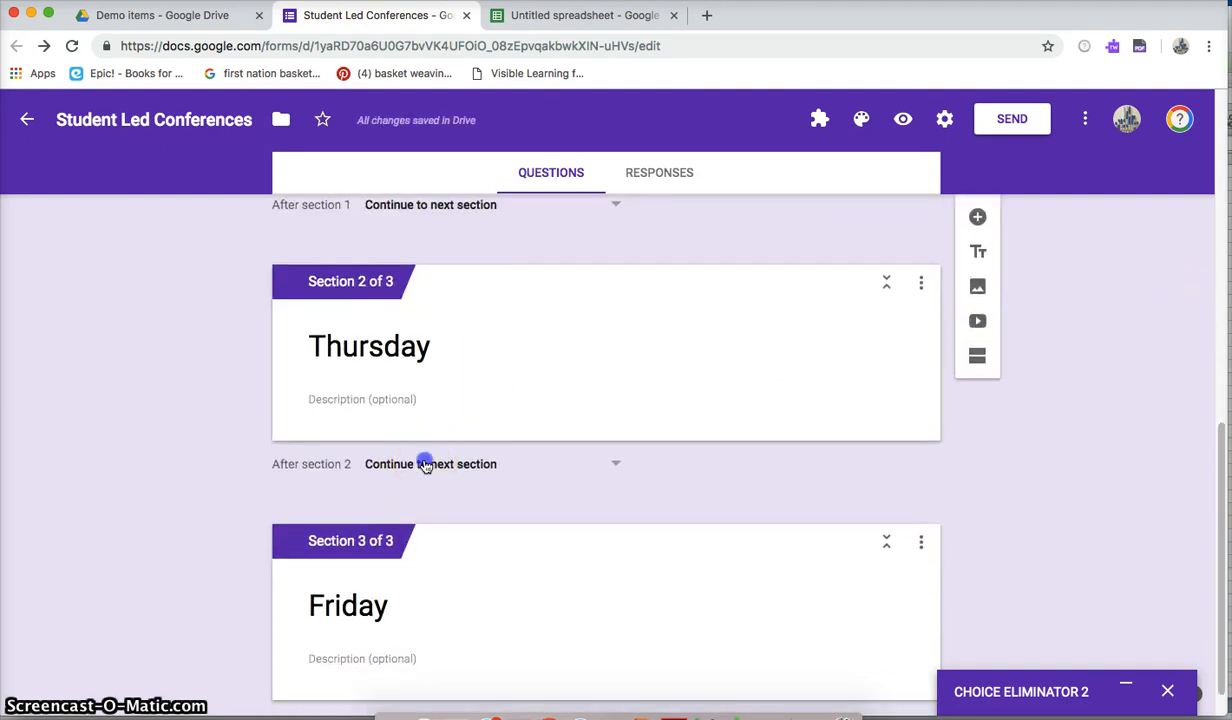
left_click(425, 464)
left_click(424, 631)
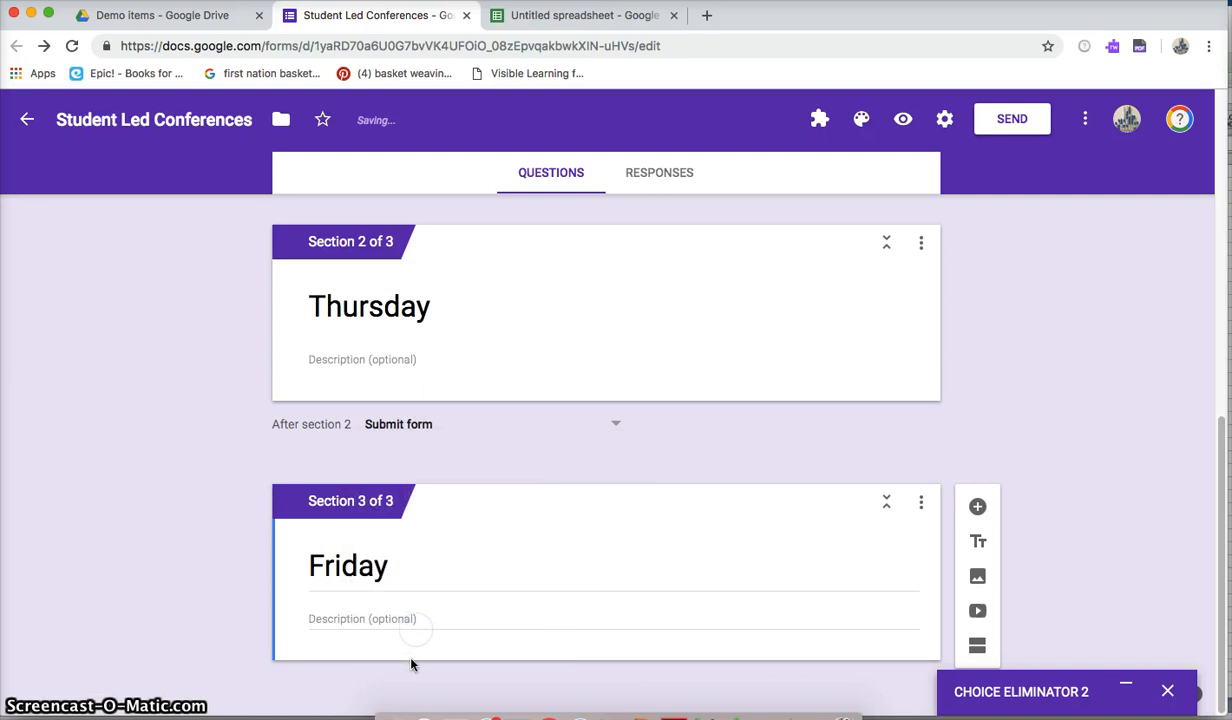
left_click_drag(1219, 524, 1218, 527)
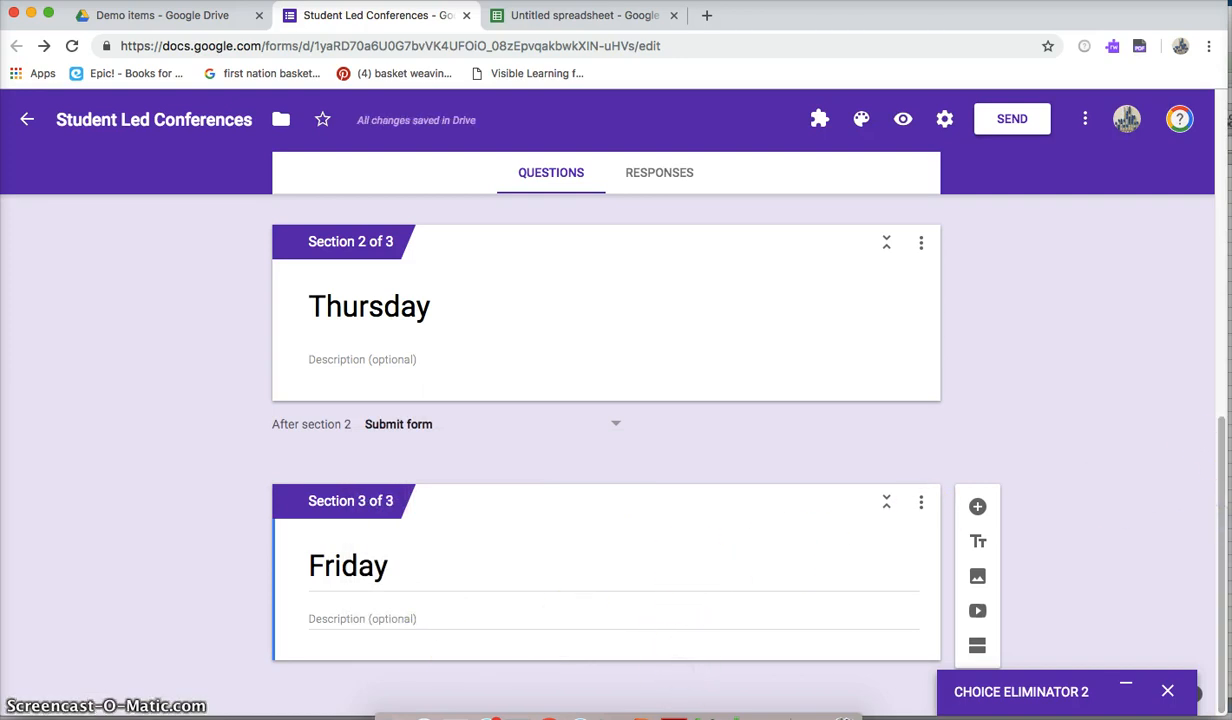
left_click(692, 630)
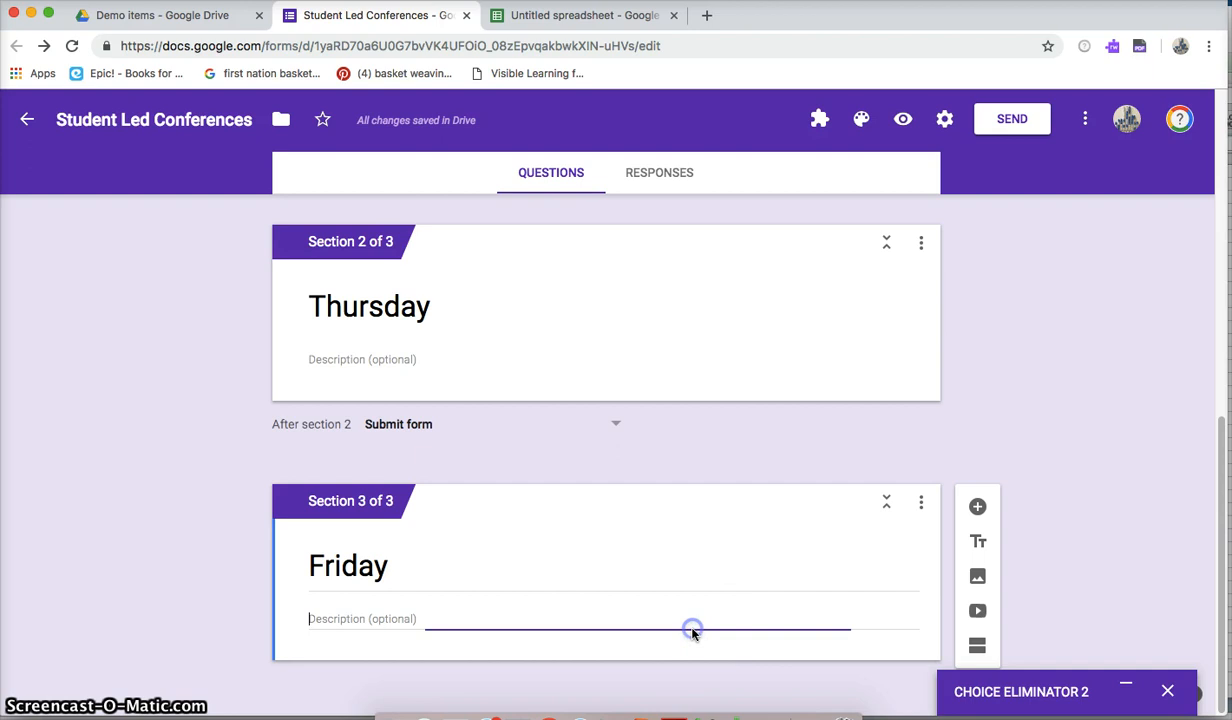
left_click(688, 671)
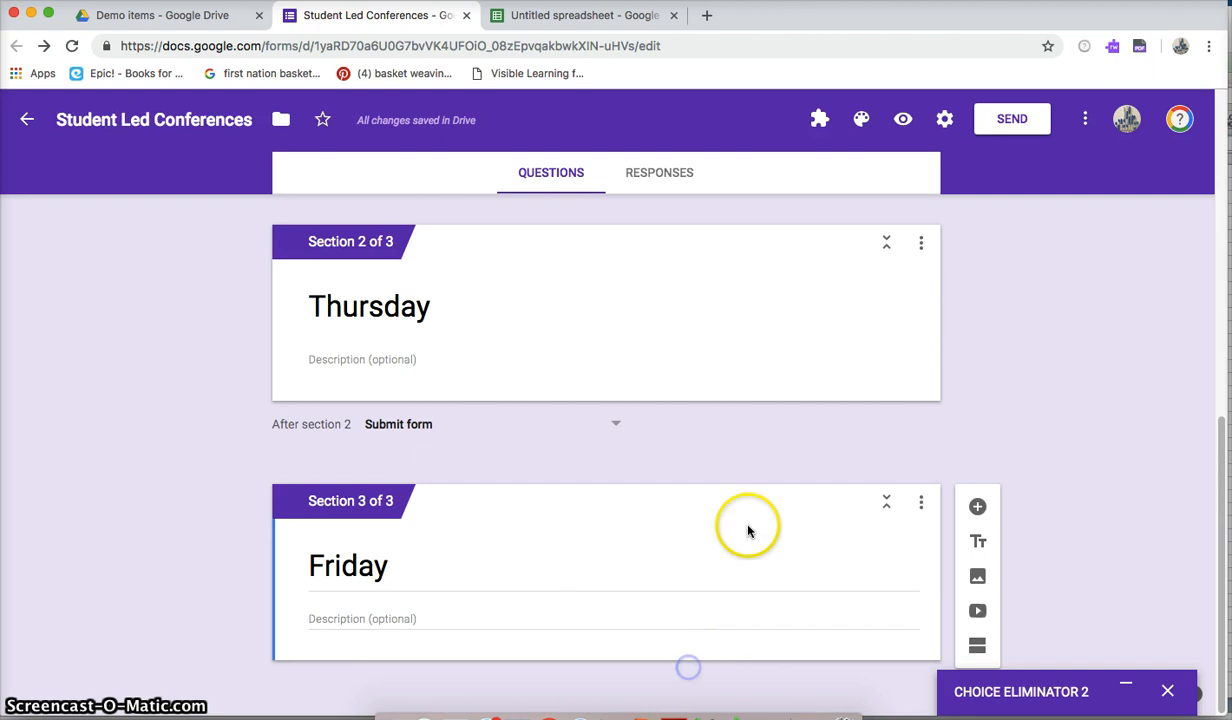
- Add a question to the Thursday section and title it "Please select your time"
left_click(788, 316)
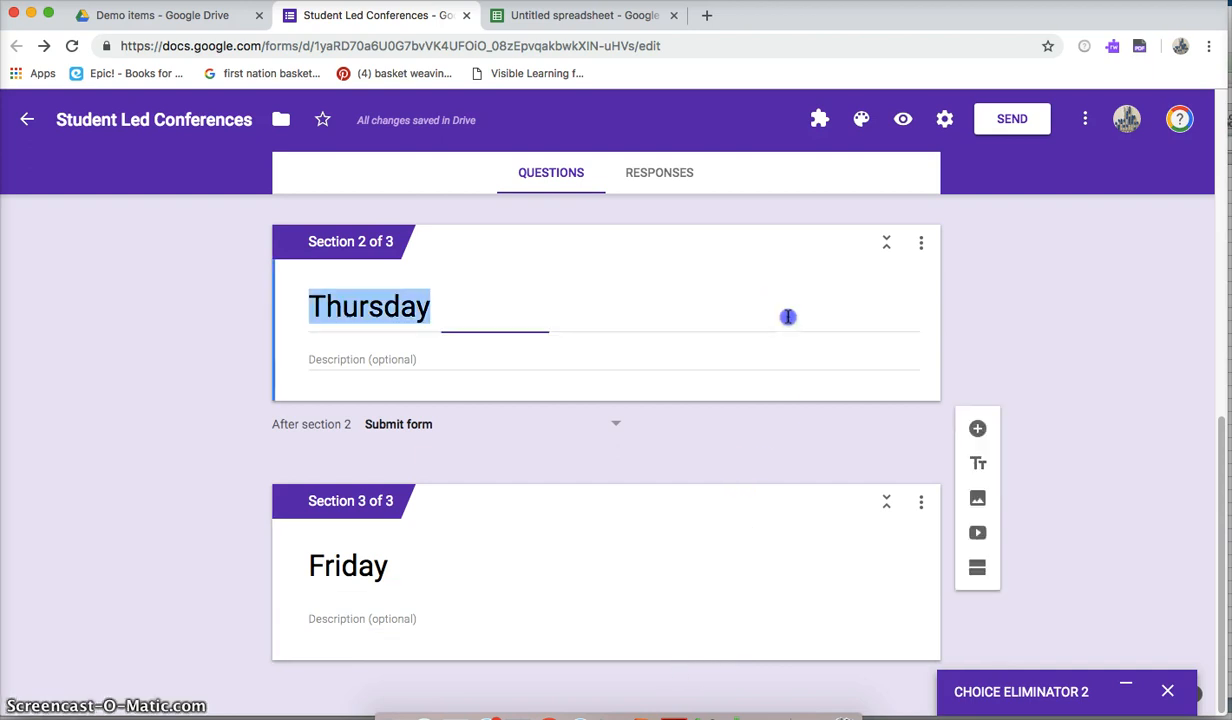
left_click(676, 363)
left_click(977, 247)
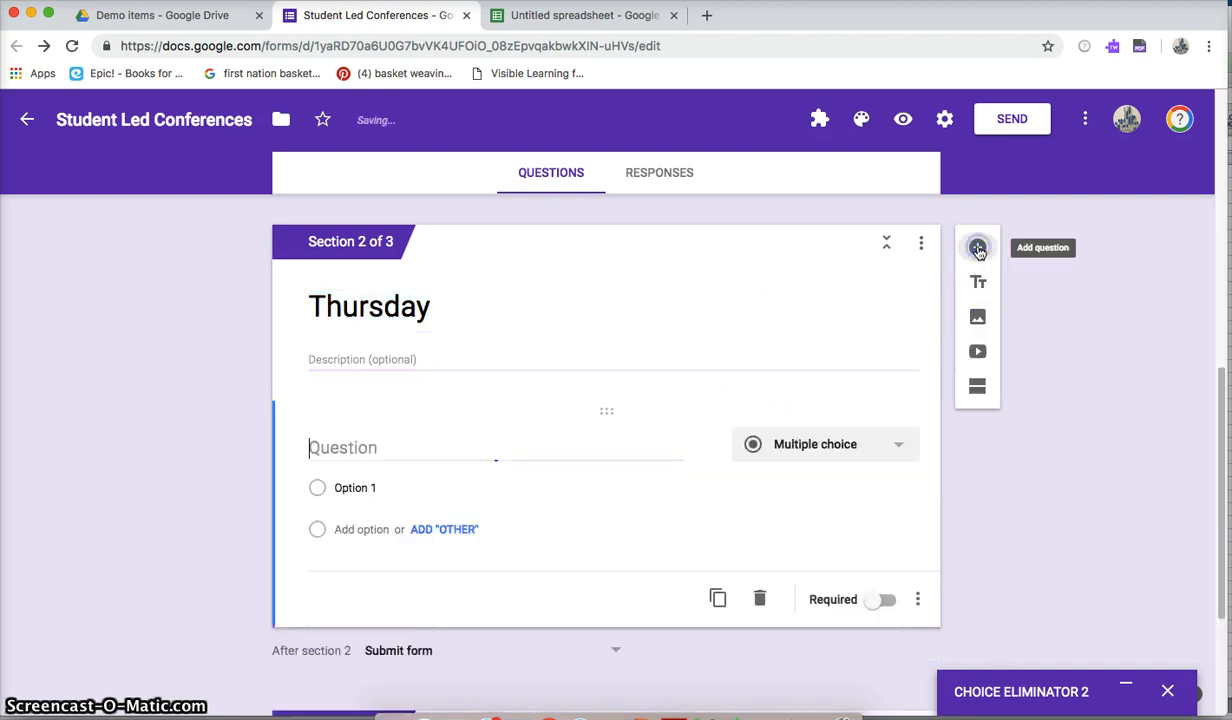
left_click(359, 360)
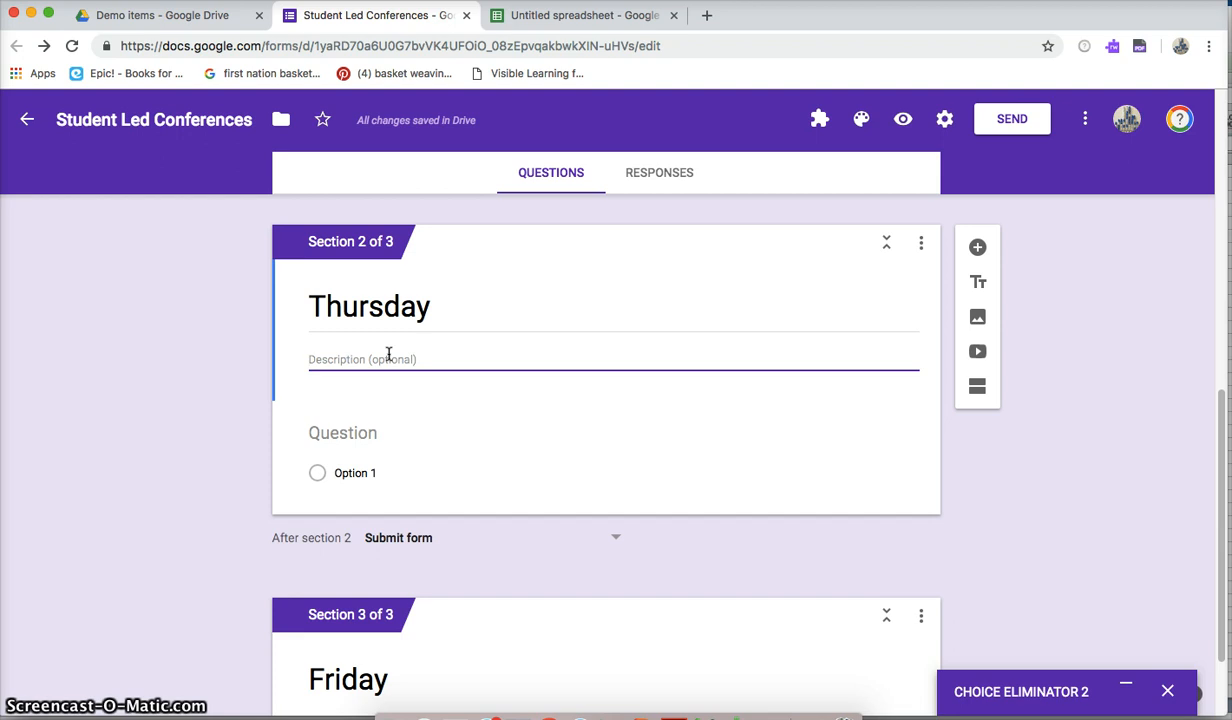
left_click(357, 431)
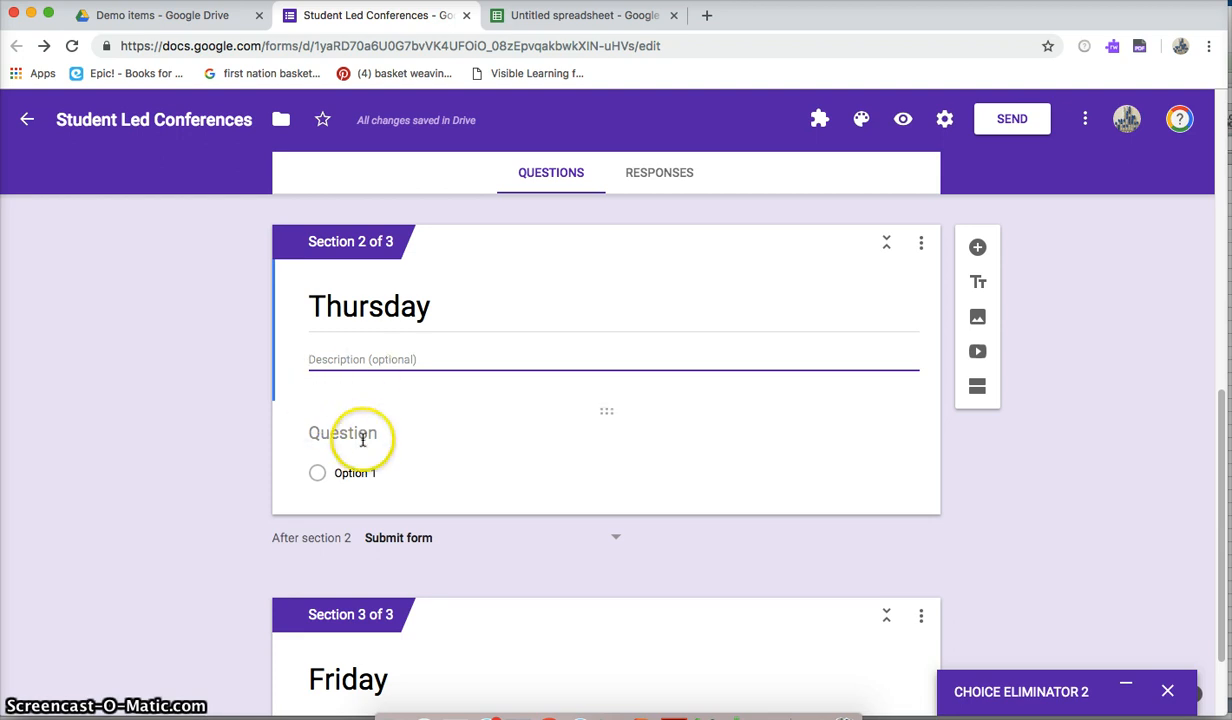
type("Please select your time")
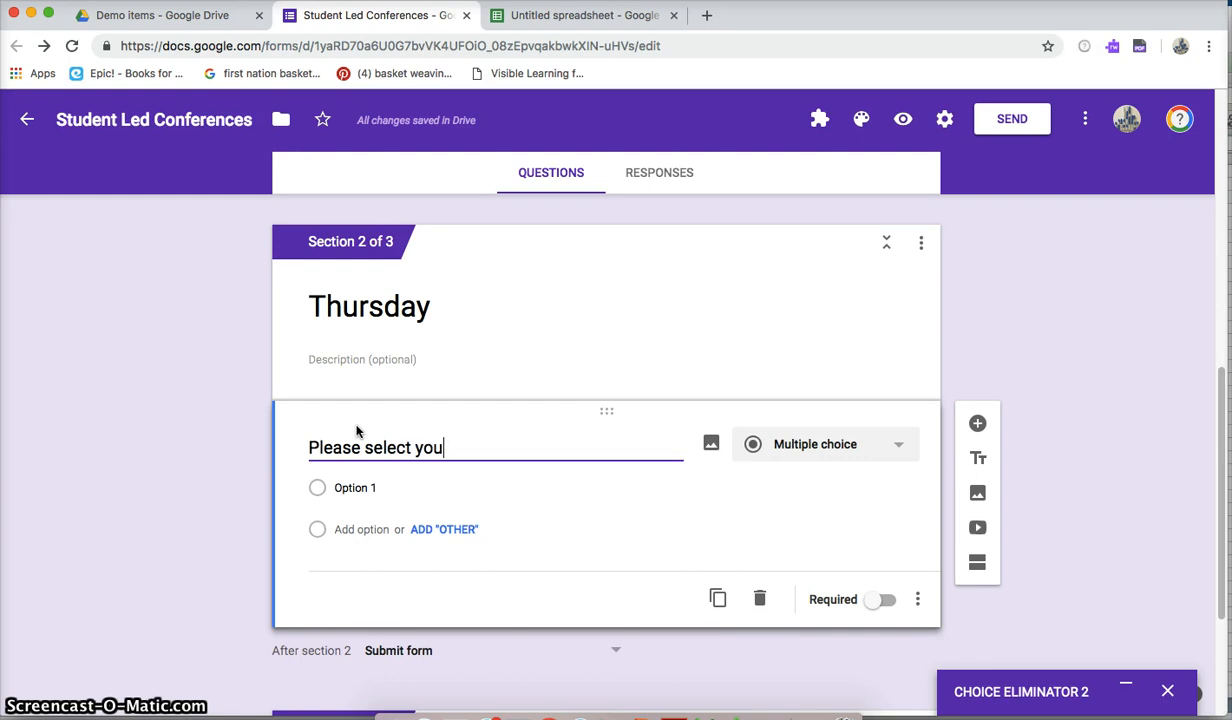
- Enter 4:00 as the first answer option of the Thursday time question and start a second option
left_click(366, 487)
type("4:0")
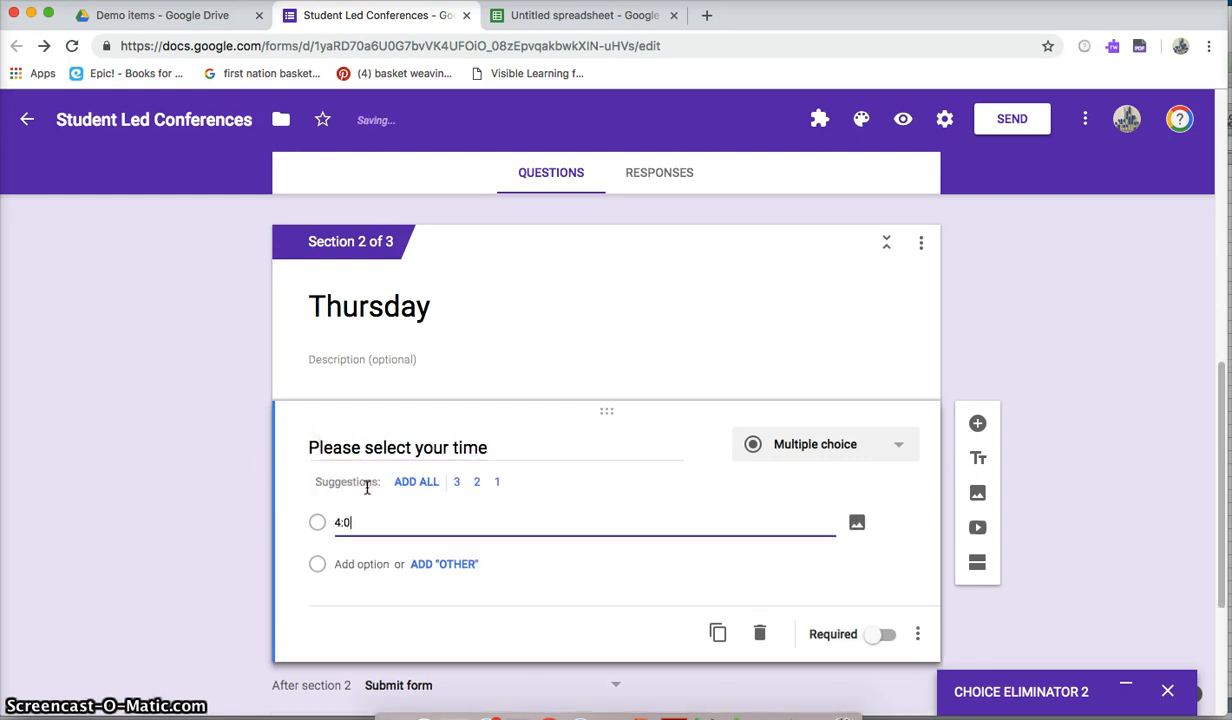
type("0")
key("Return")
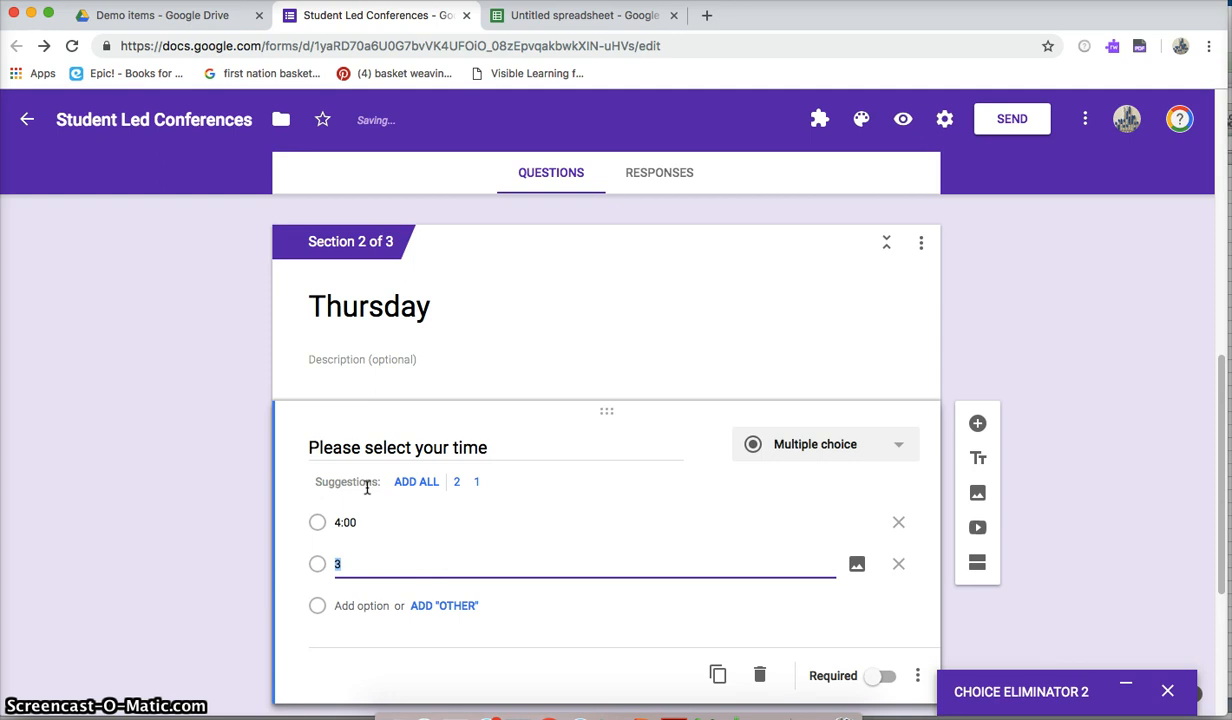
- Switch to the untitled spreadsheet and enter 4:00 in A1 and 4:15 in A2
left_click(564, 18)
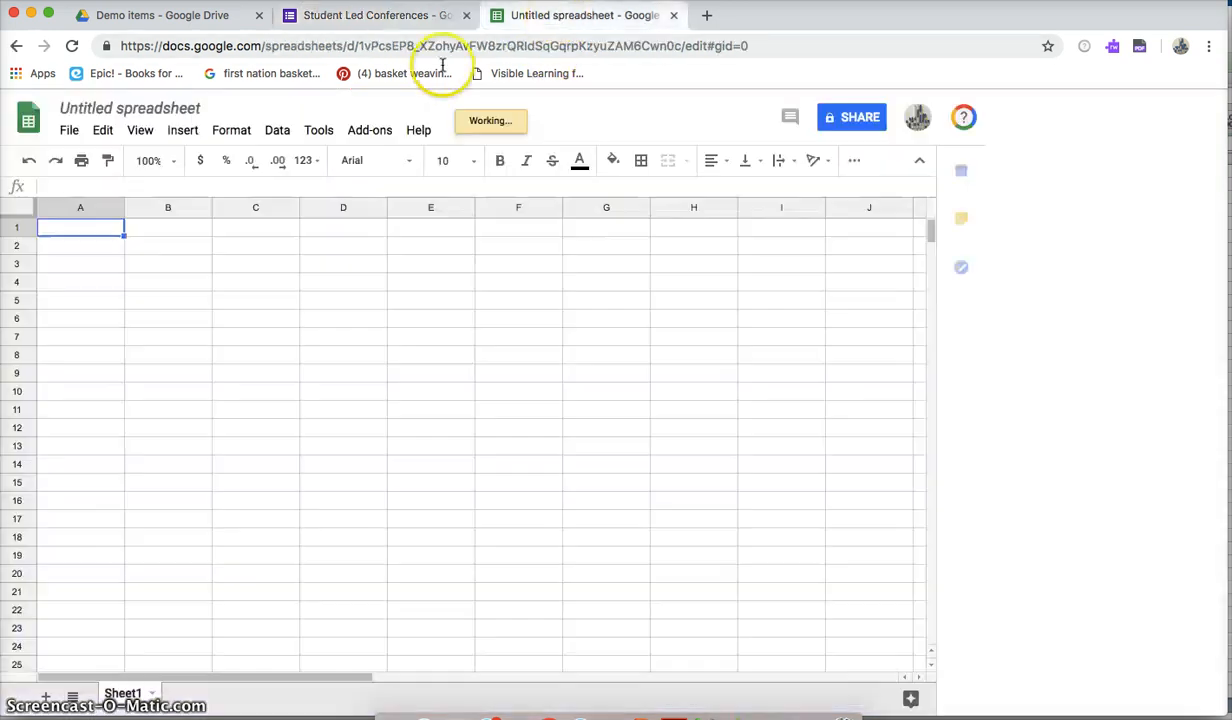
left_click(110, 220)
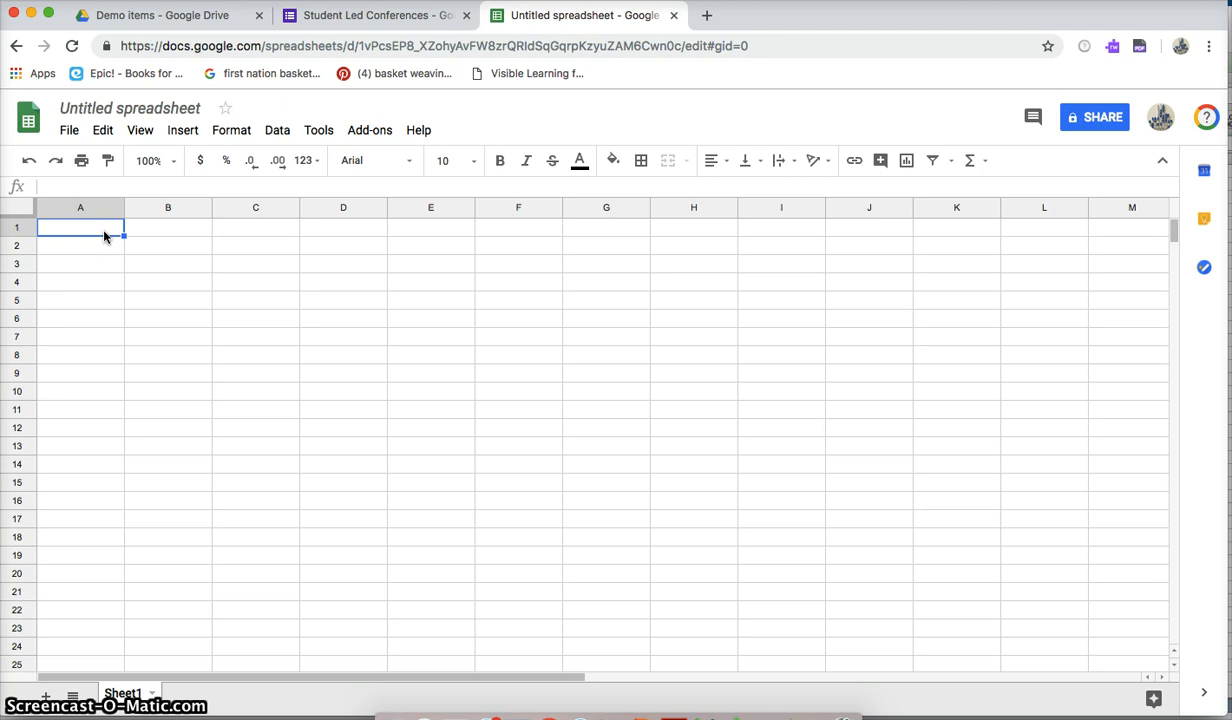
type("4:00")
key("Return")
type("4")
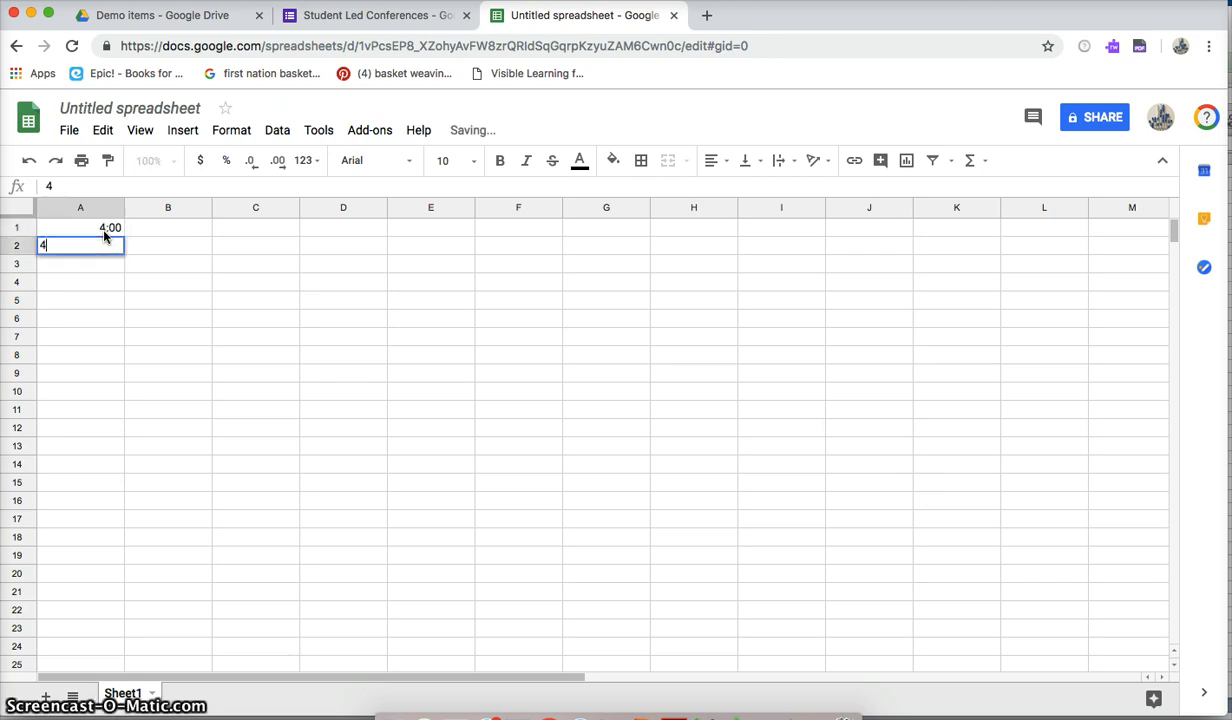
type(":15")
key("Return")
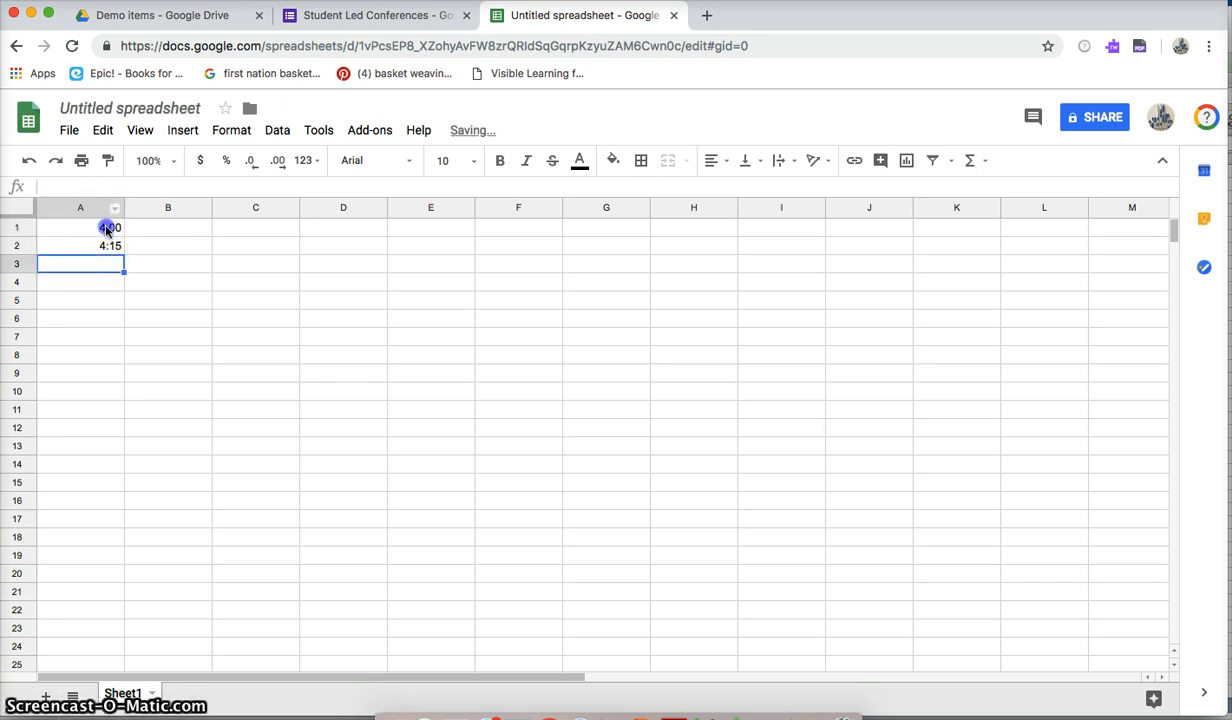
- Extend the 15-minute time series from A1:A2 down column A to row 22
left_click_drag(107, 230, 112, 250)
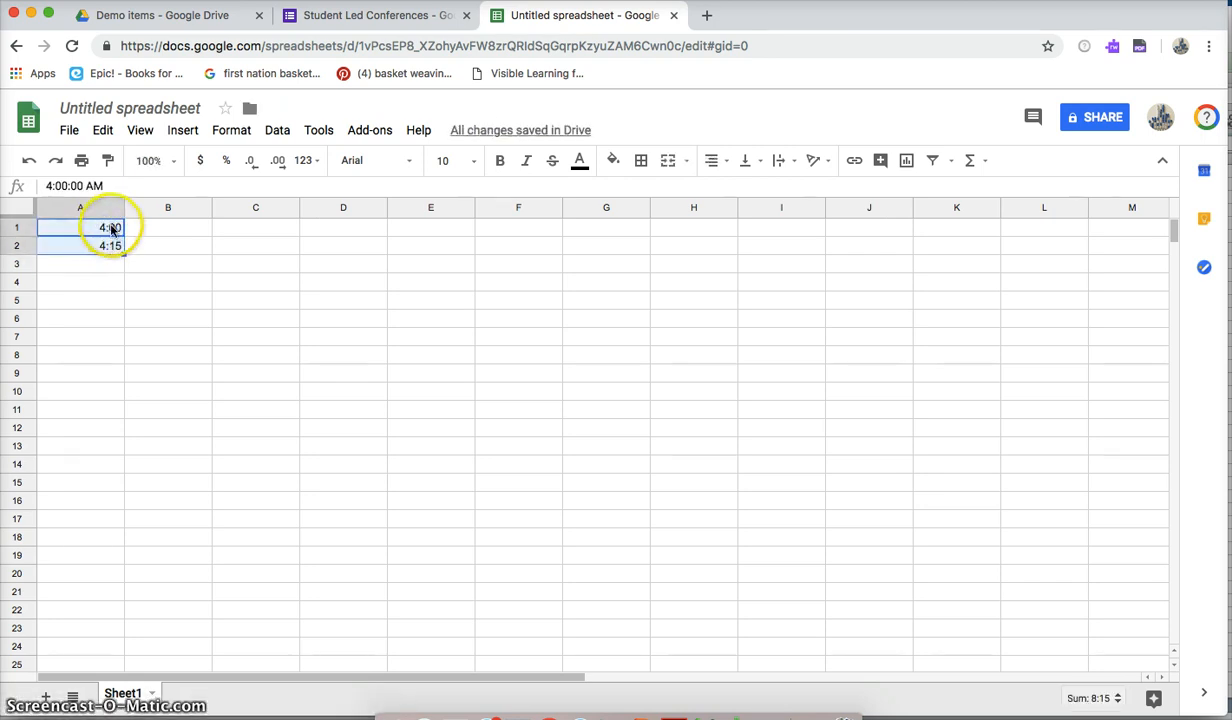
left_click_drag(123, 323, 105, 558)
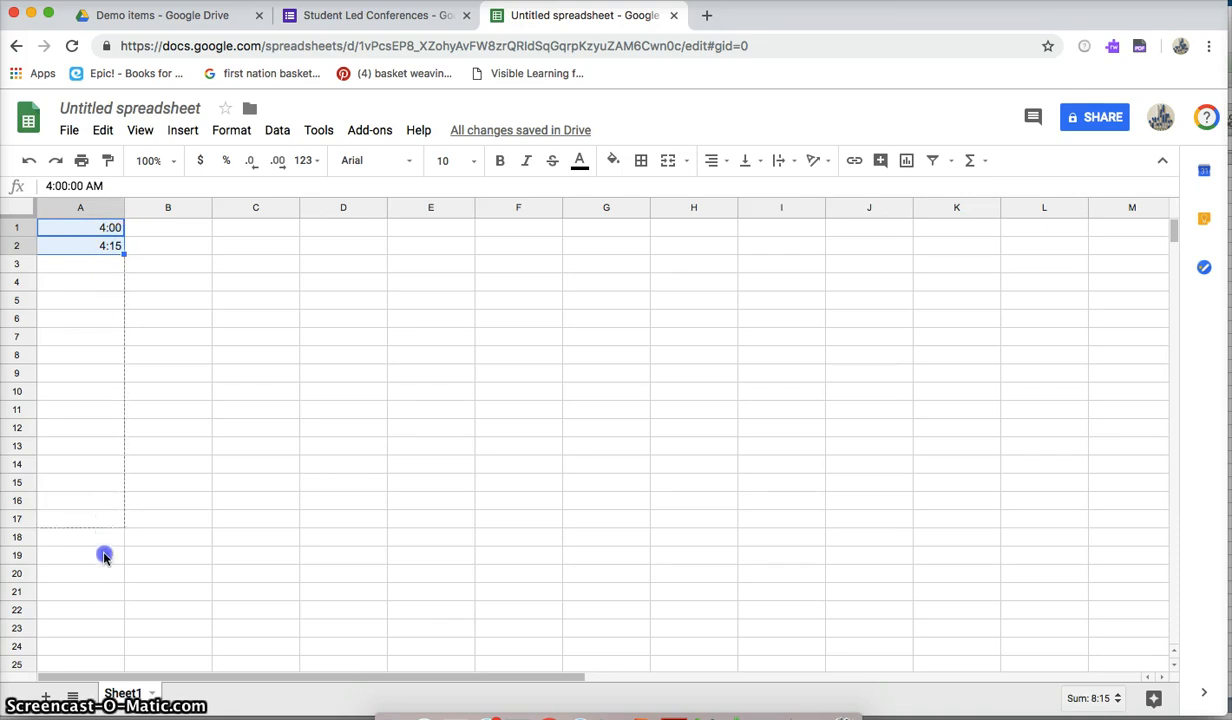
left_click_drag(107, 602, 107, 602)
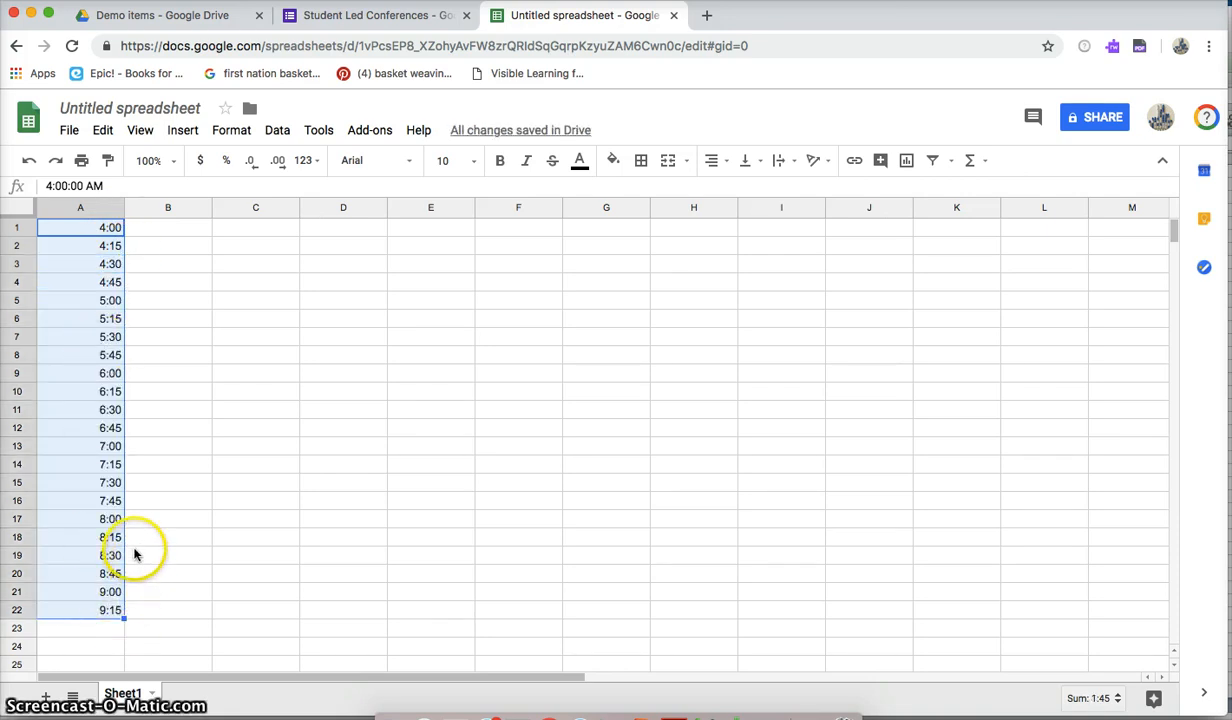
left_click(146, 378)
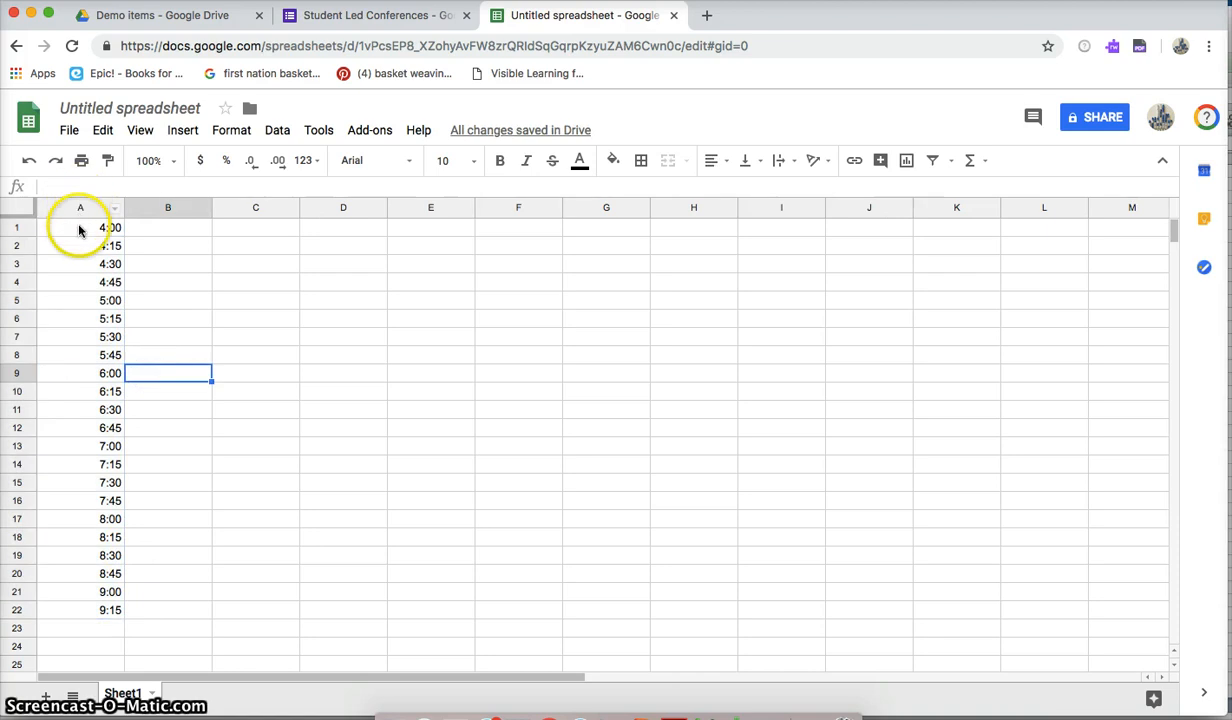
- Copy the times 4:00 to 8:30 (A1:A19) into the form's Thursday time question as answer options and delete the leftover "Option 2"
left_click(78, 226)
left_click(96, 555, "shift")
key("super+c")
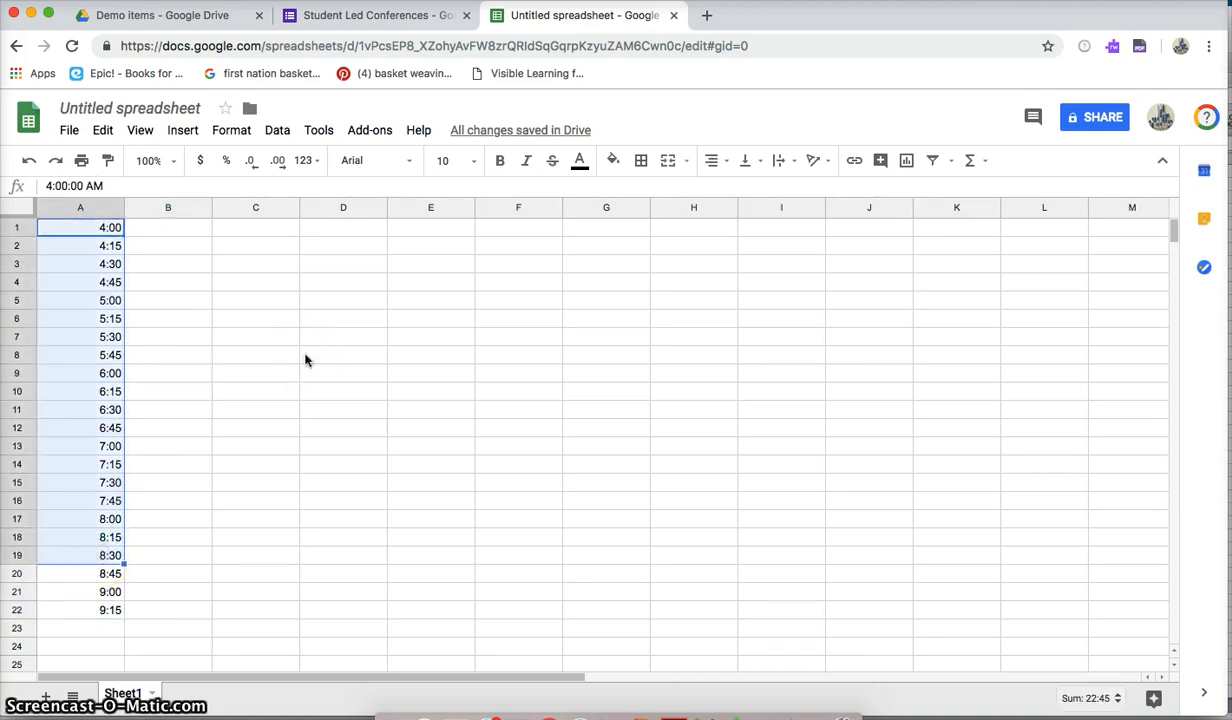
left_click(382, 15)
triple_click(358, 522)
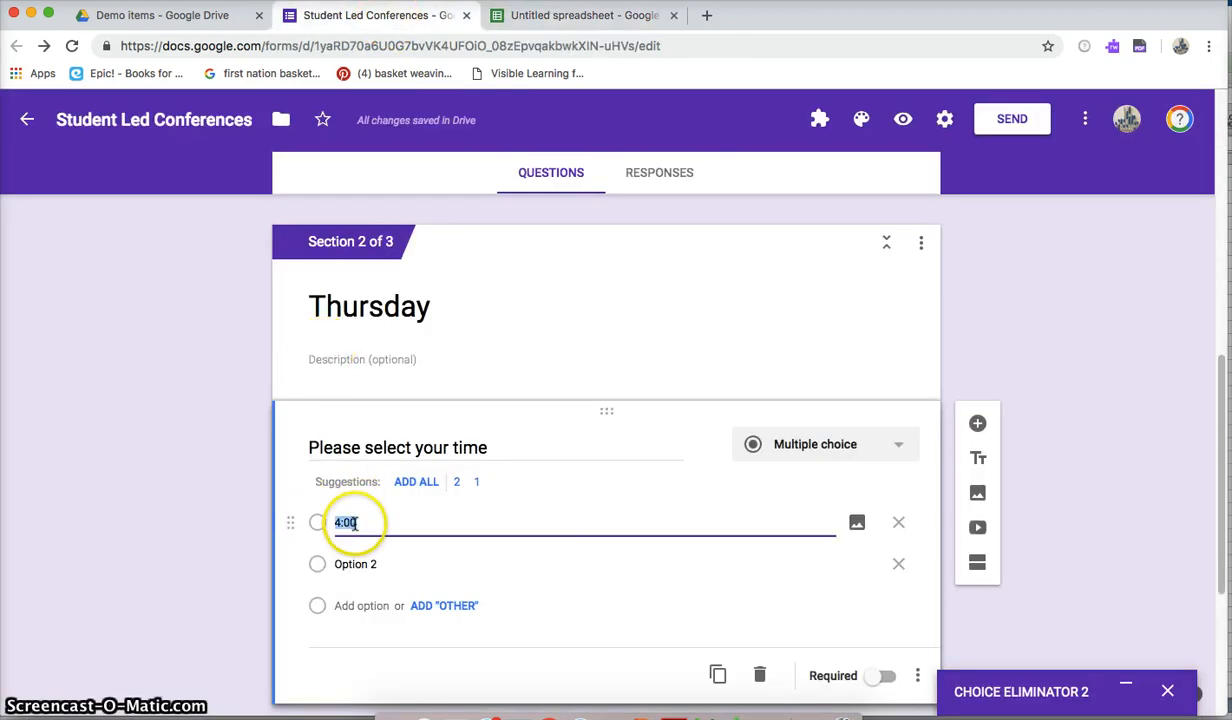
key("super+v")
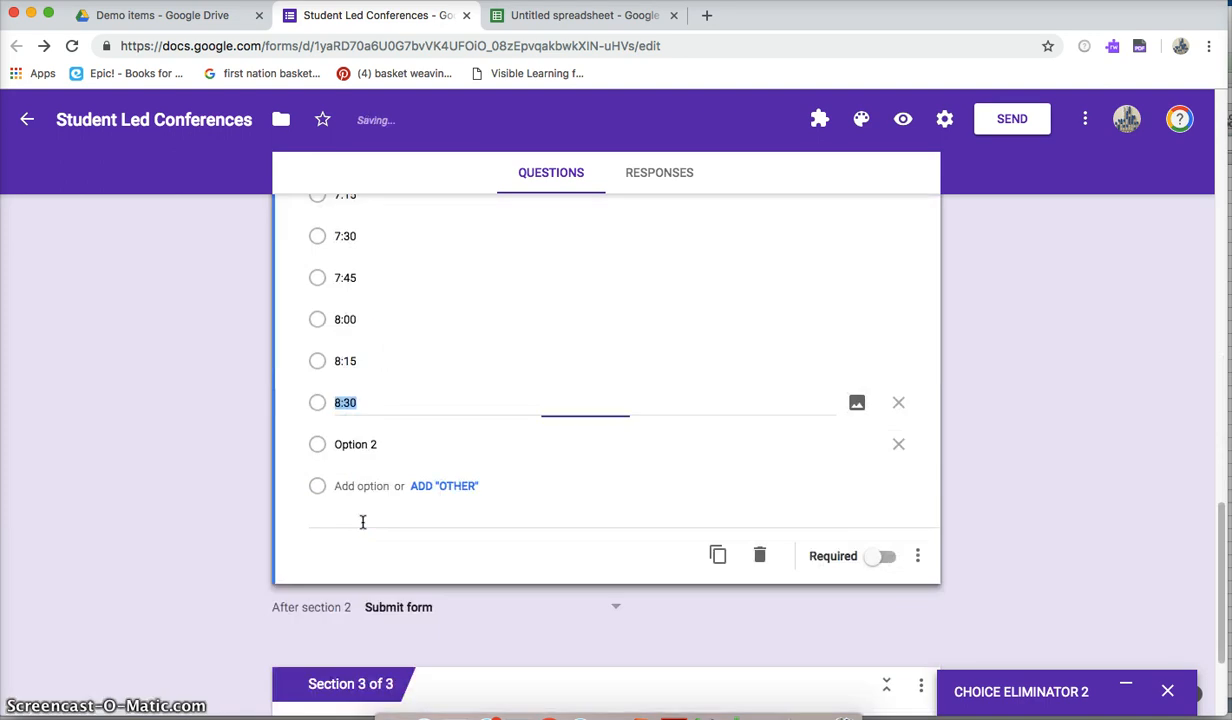
left_click(897, 443)
- Change the Thursday time question's type to Dropdown and make it required
left_click_drag(1218, 522, 1221, 329)
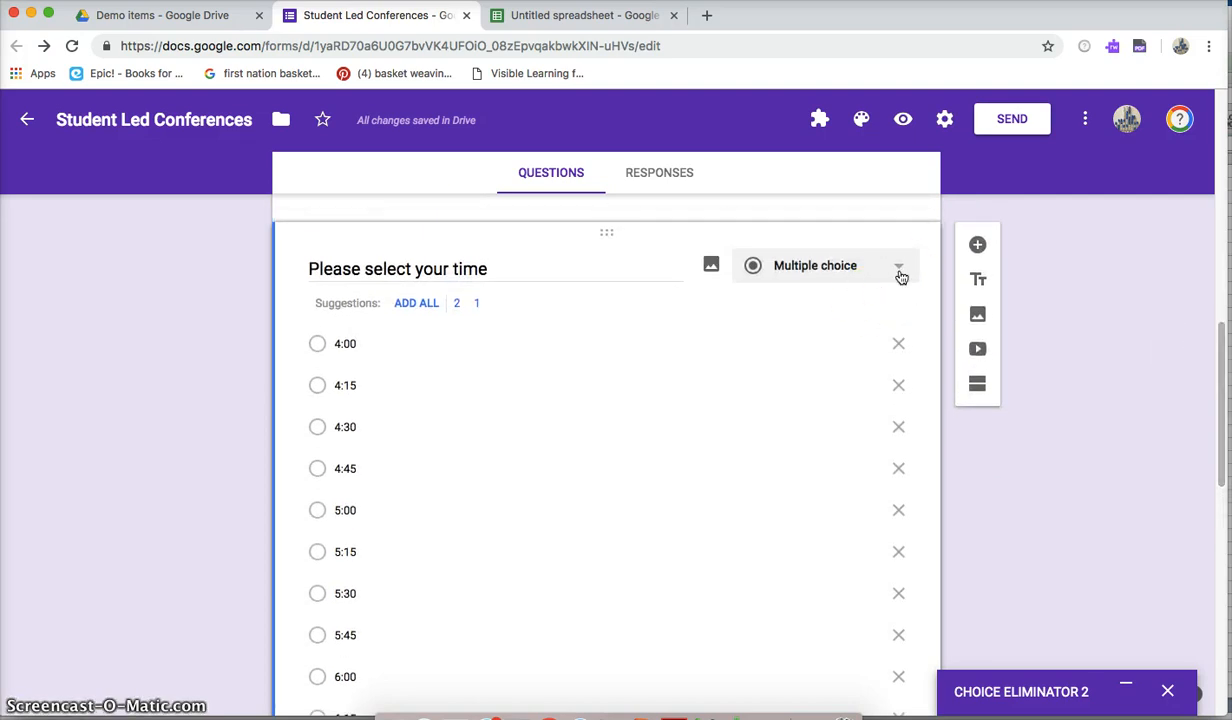
left_click(899, 272)
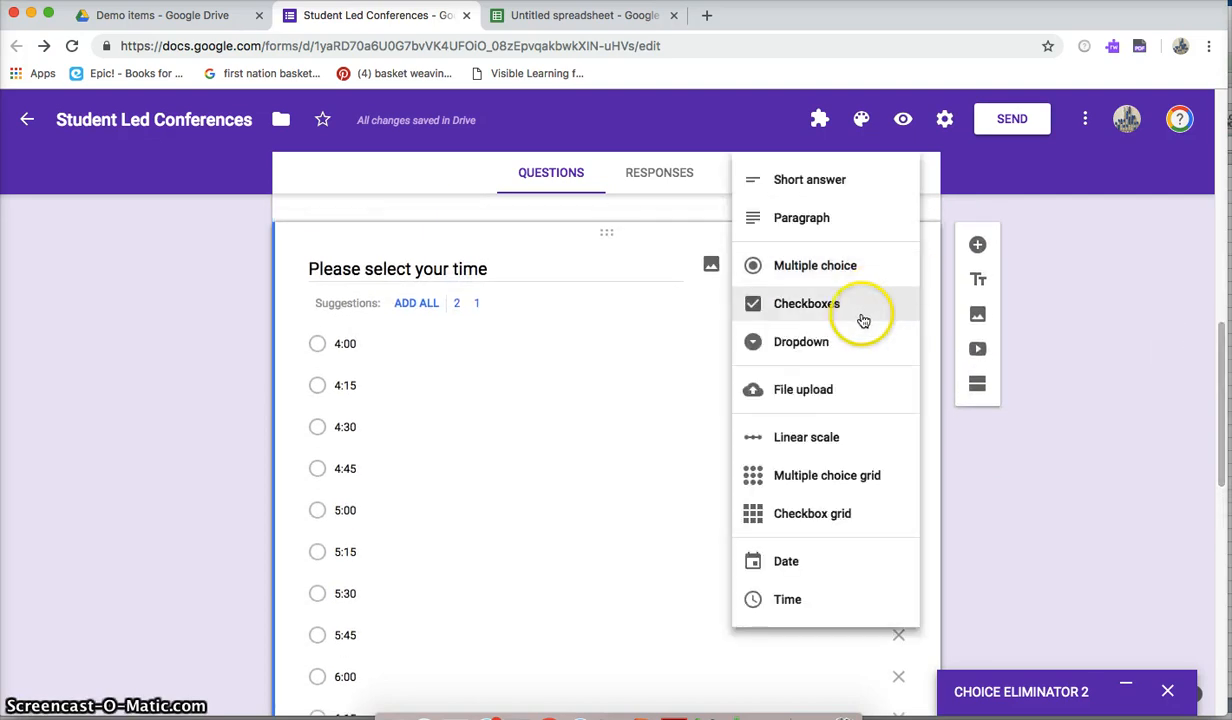
left_click(829, 342)
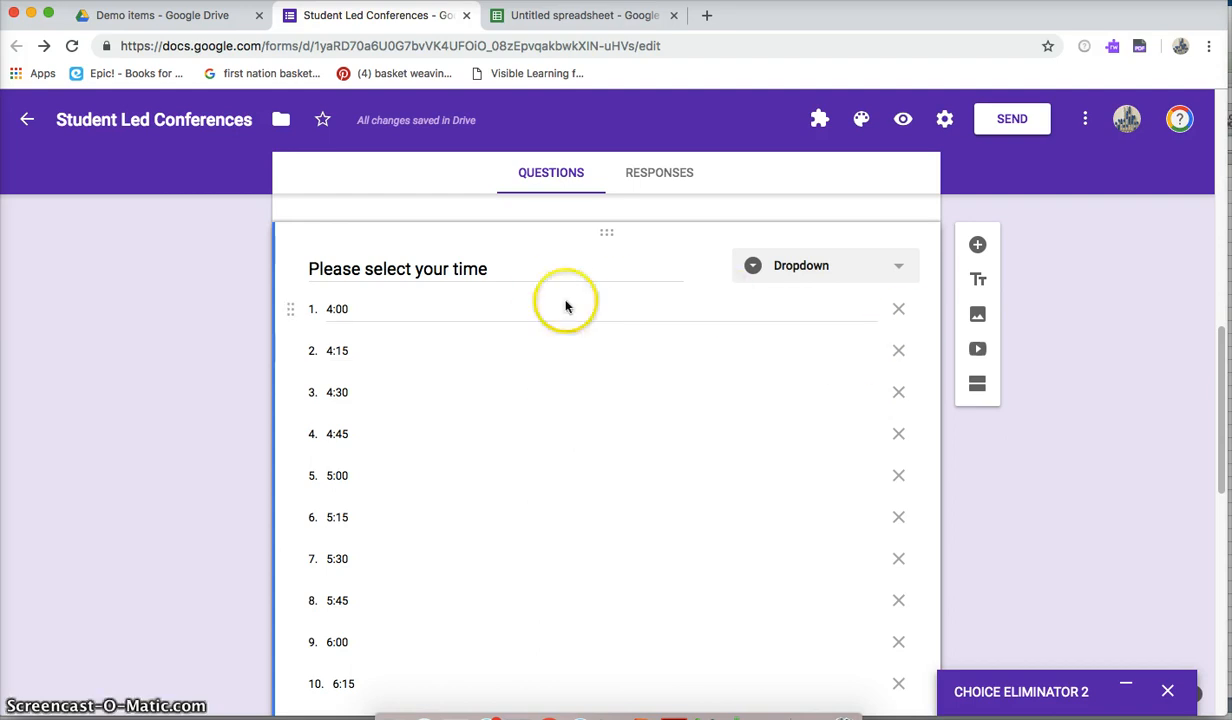
left_click_drag(1221, 388, 1147, 613)
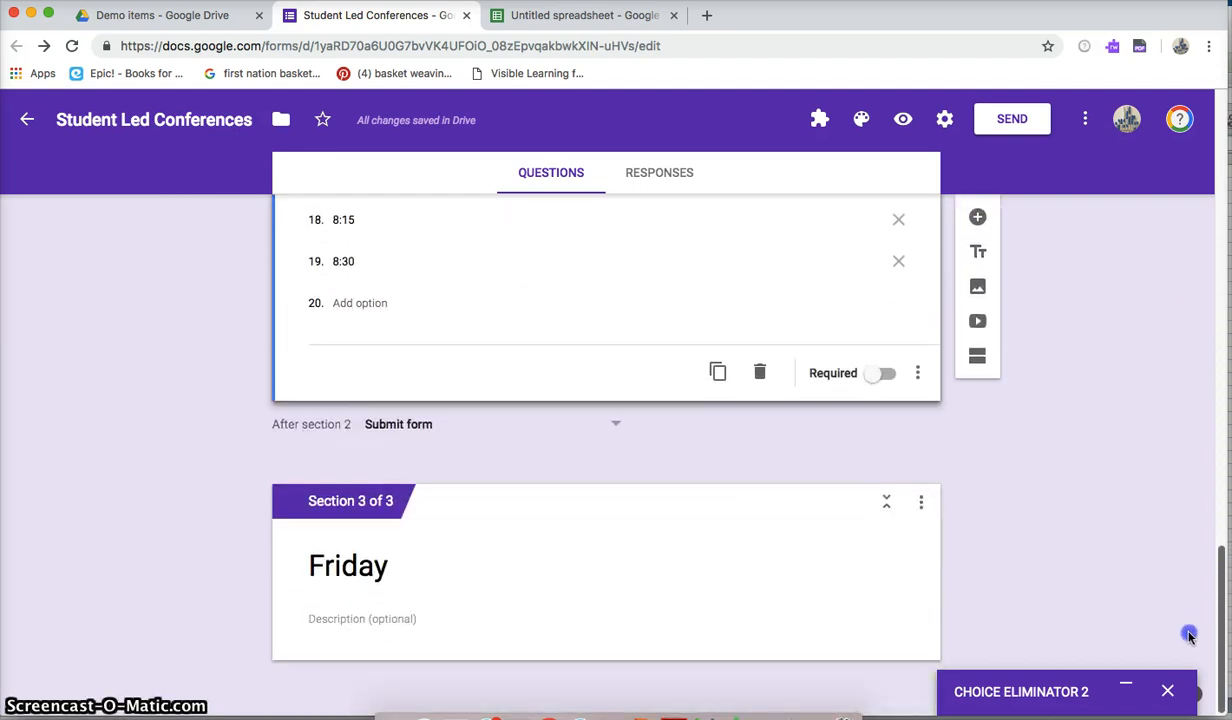
left_click(879, 377)
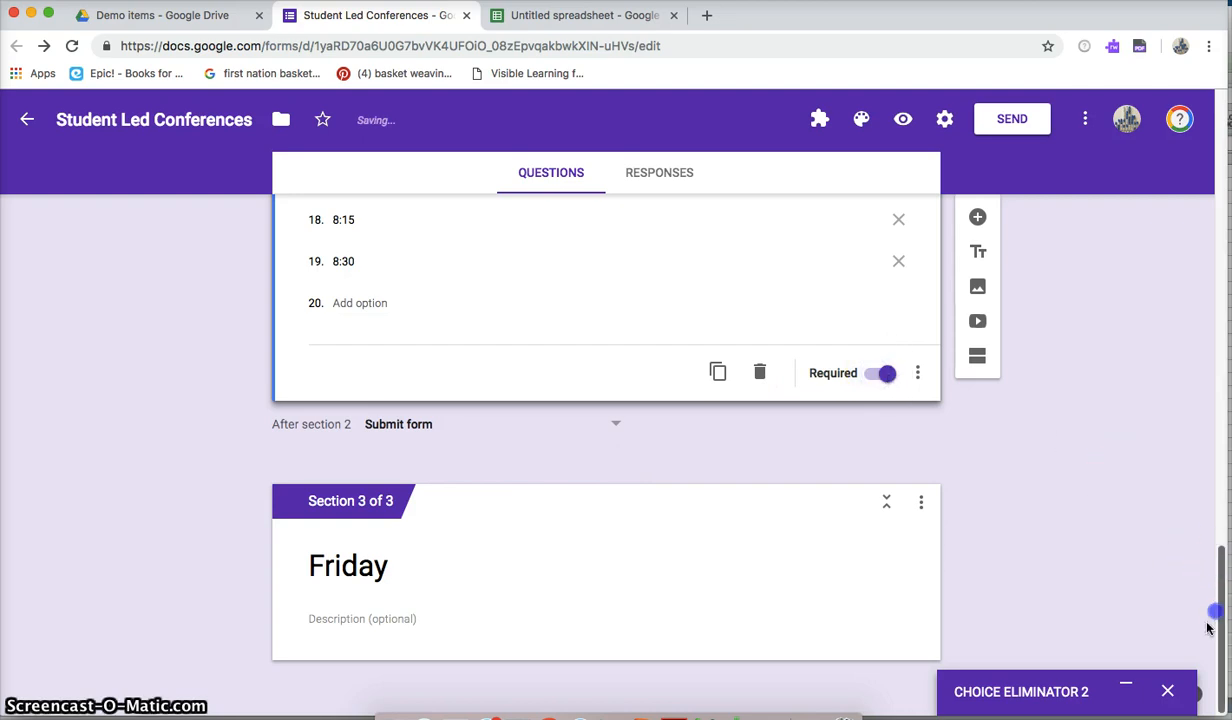
- Add a question to the Friday section and enter a title beginning "Please select your"
left_click(775, 575)
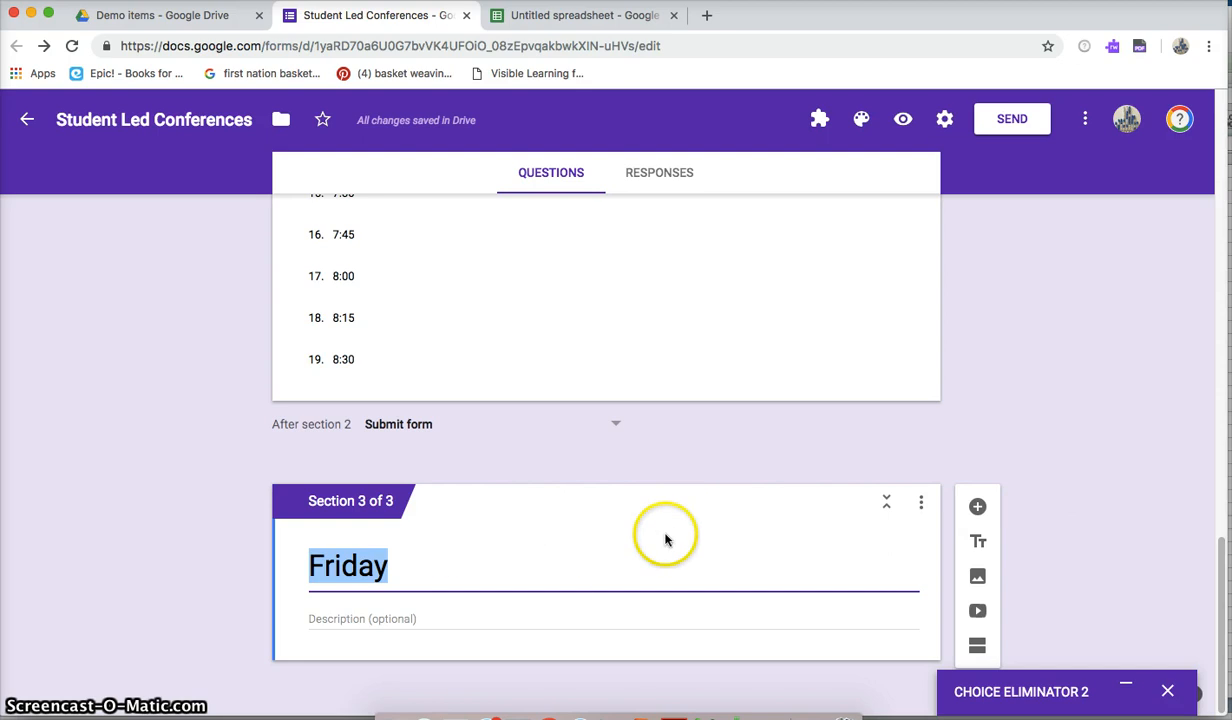
left_click(981, 511)
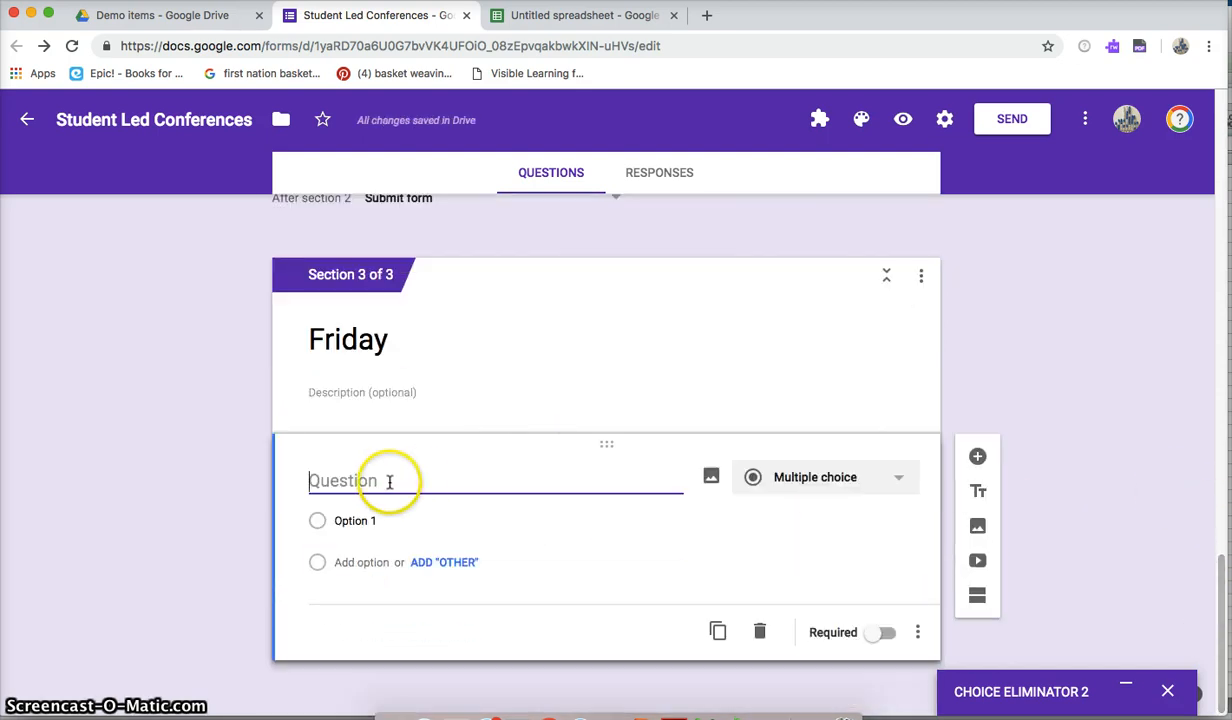
left_click(387, 480)
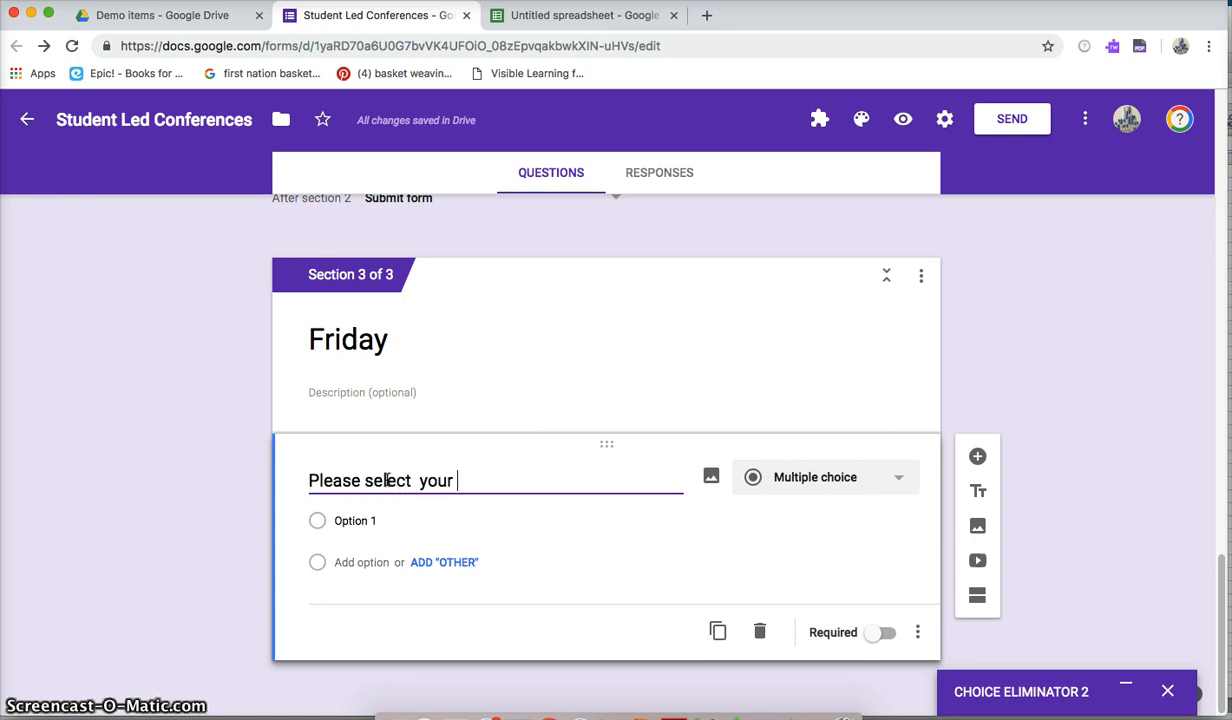
- Switch to the spreadsheet and clear all the times in column A, rows 1 to 22
left_click(585, 15)
left_click(102, 627)
left_click(102, 608)
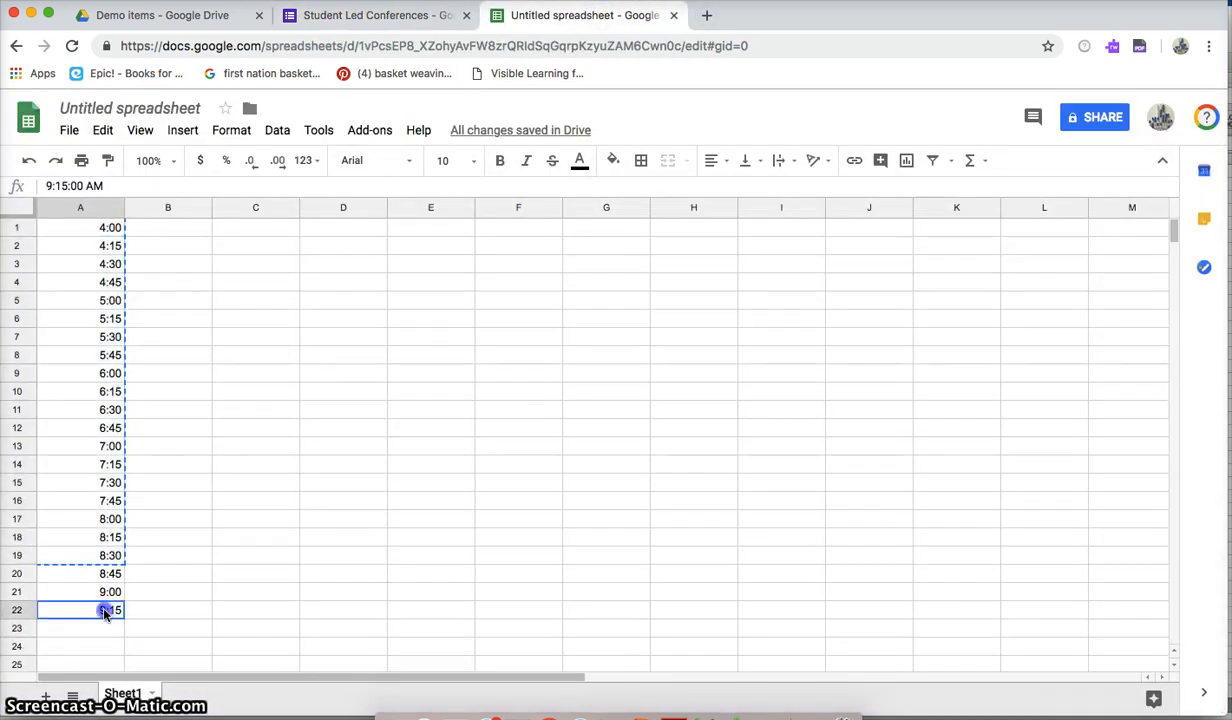
left_click(72, 230, "shift")
key("BackSpace")
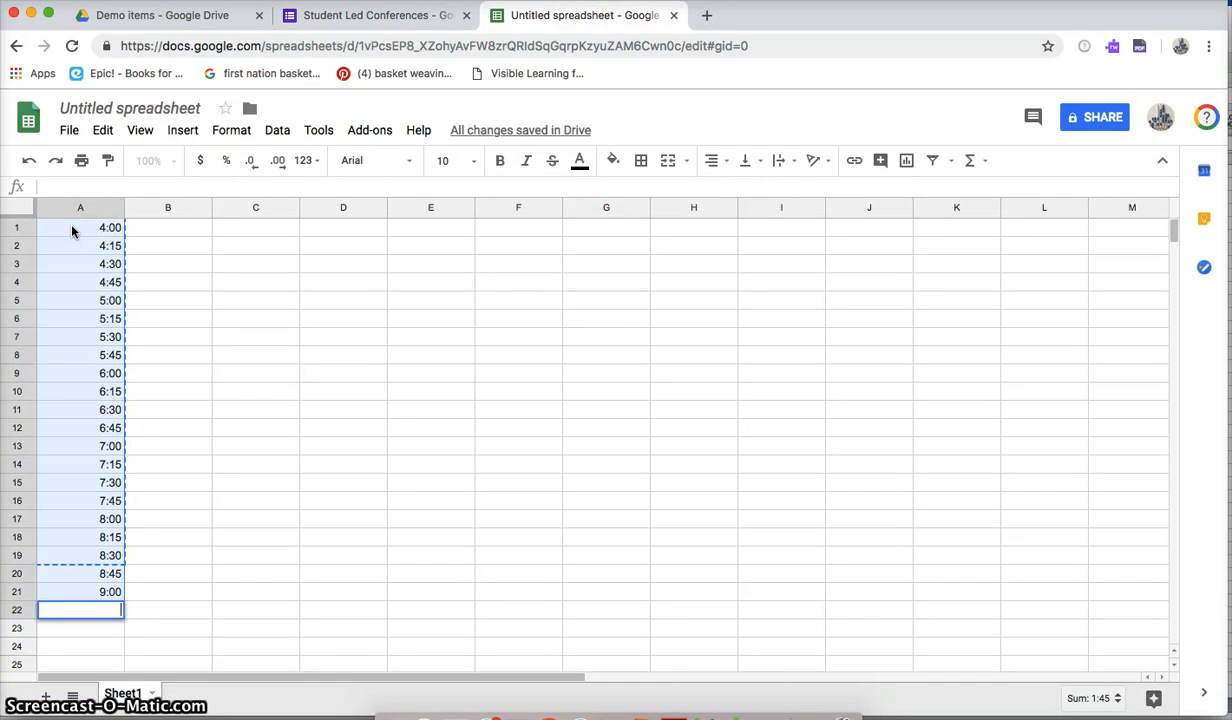
left_click(110, 430)
key("super+shift+Up")
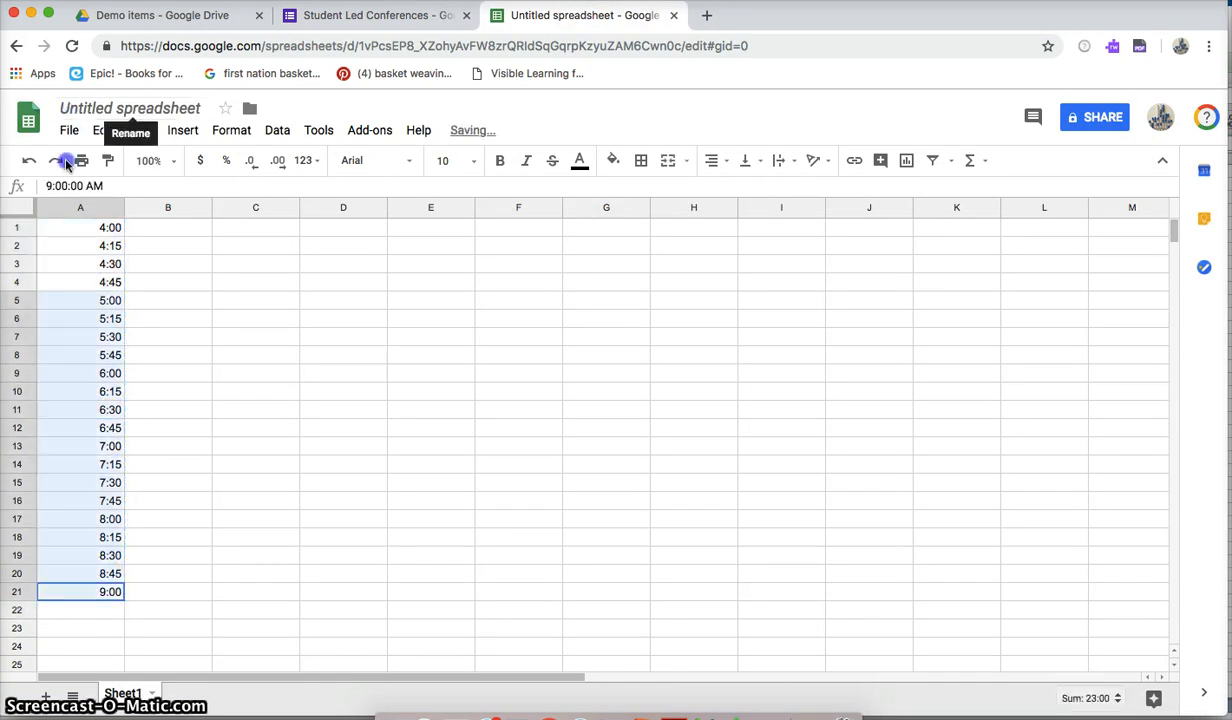
key("Delete")
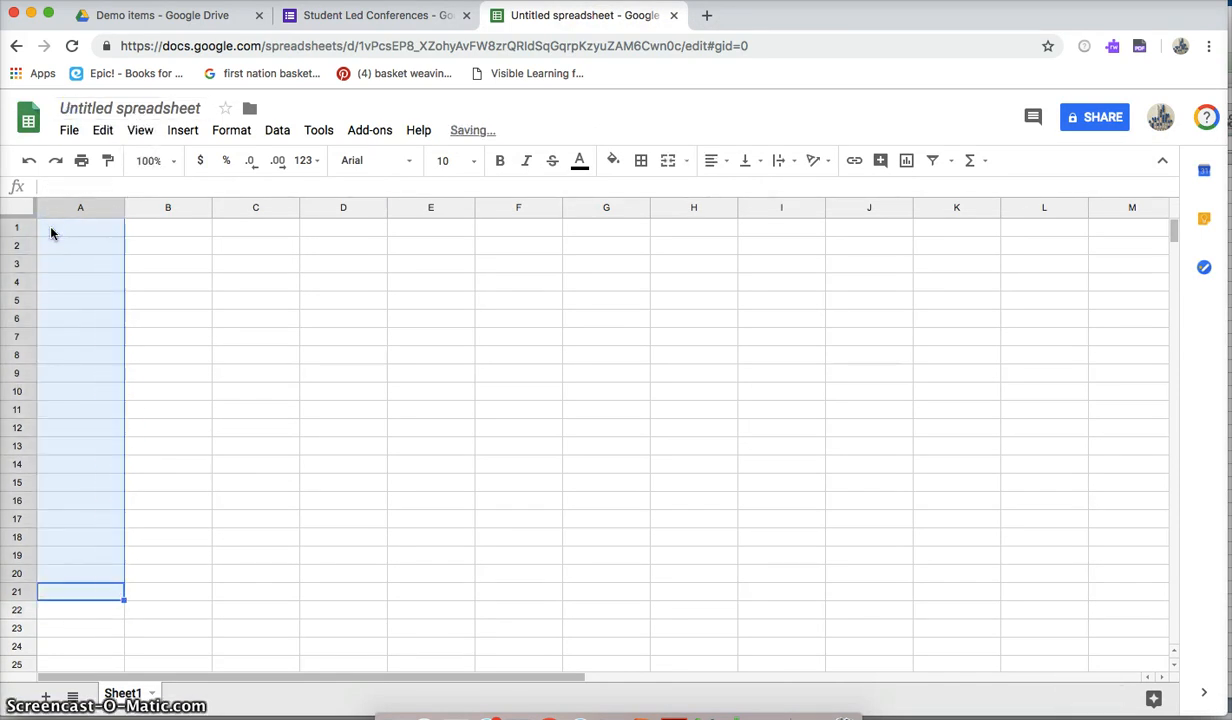
- Enter 8:30 in A1 and 8:45 in A2, and extend the 15-minute series down to row 16
type("8")
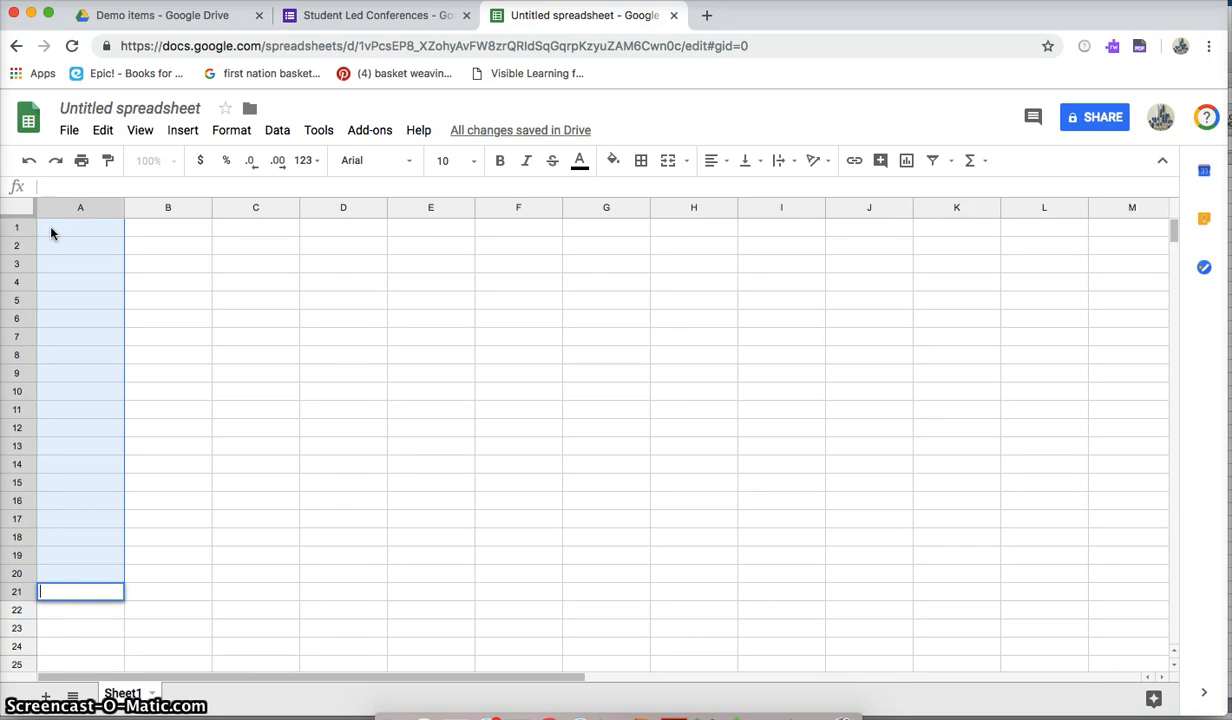
left_click(59, 231)
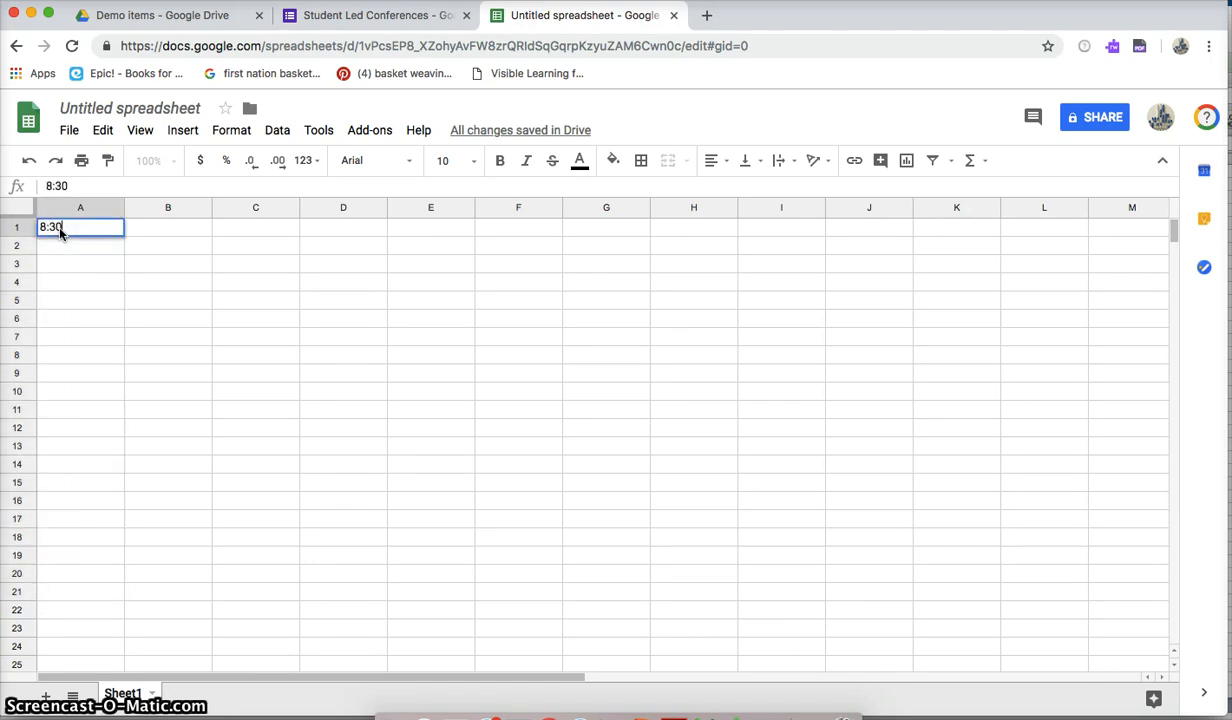
key("Return")
type("8:45")
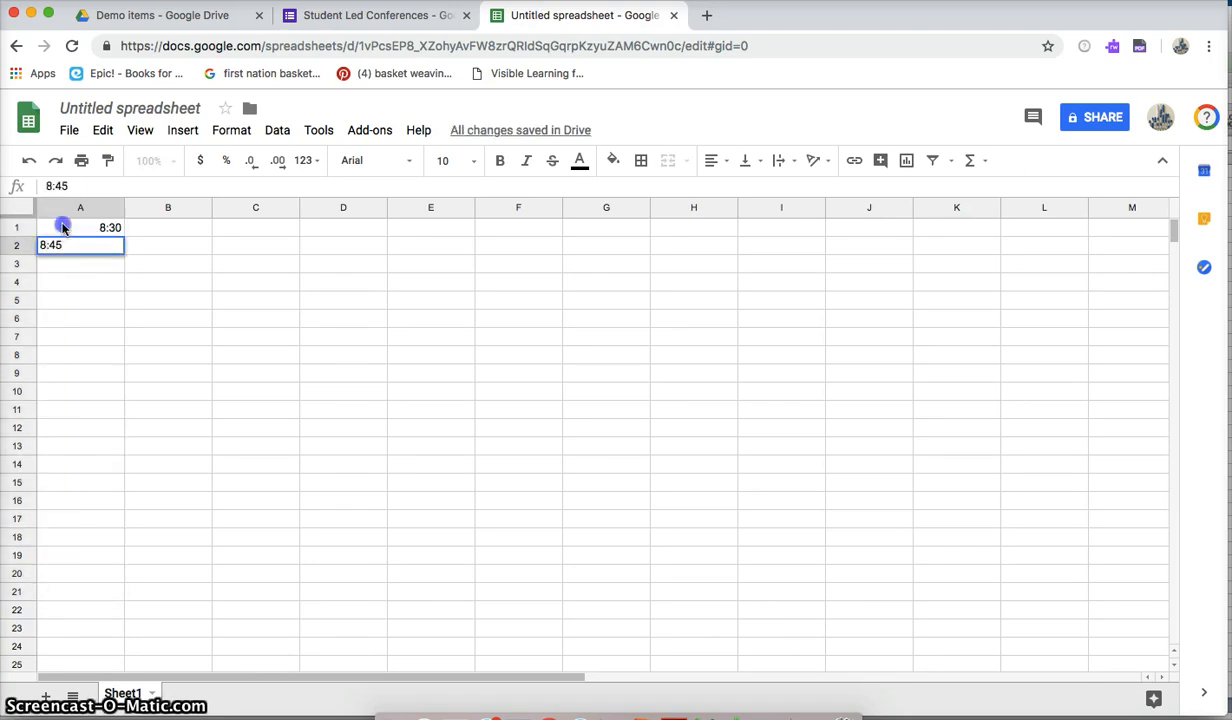
left_click(62, 228)
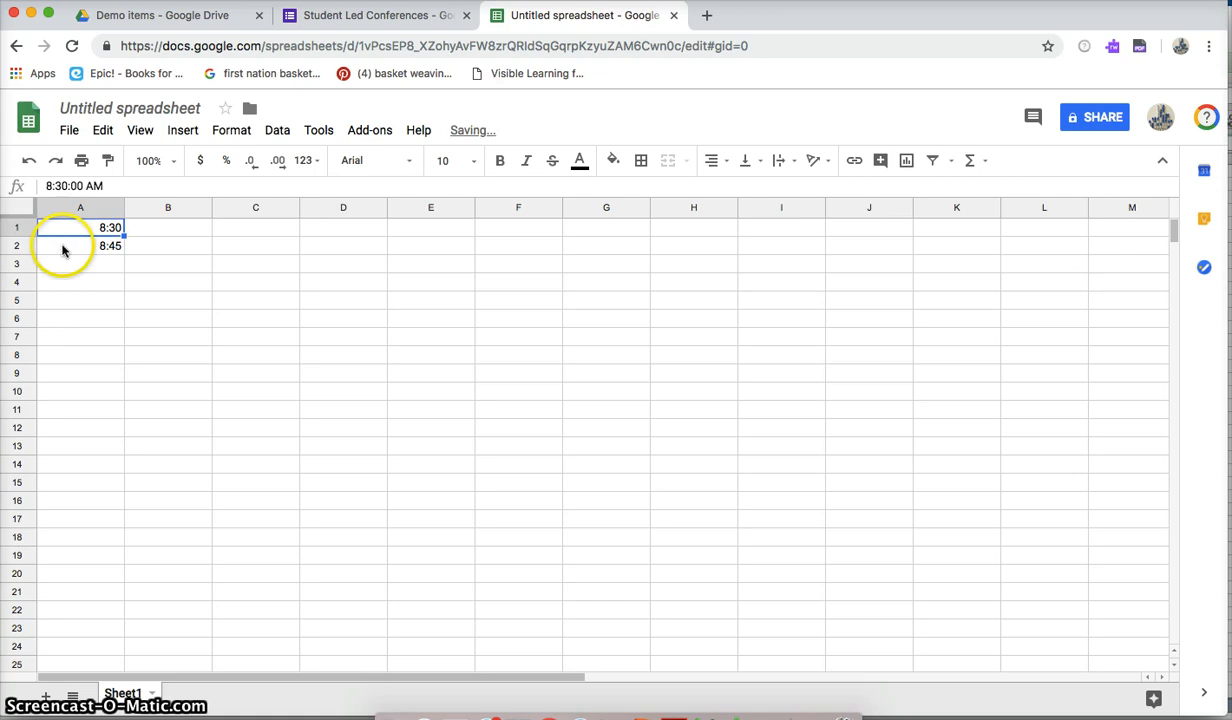
left_click_drag(62, 250, 118, 500)
- Copy the times 8:30 to 12:15 (A1:A16) into the form's Friday time question as answer options
key("ctrl+c")
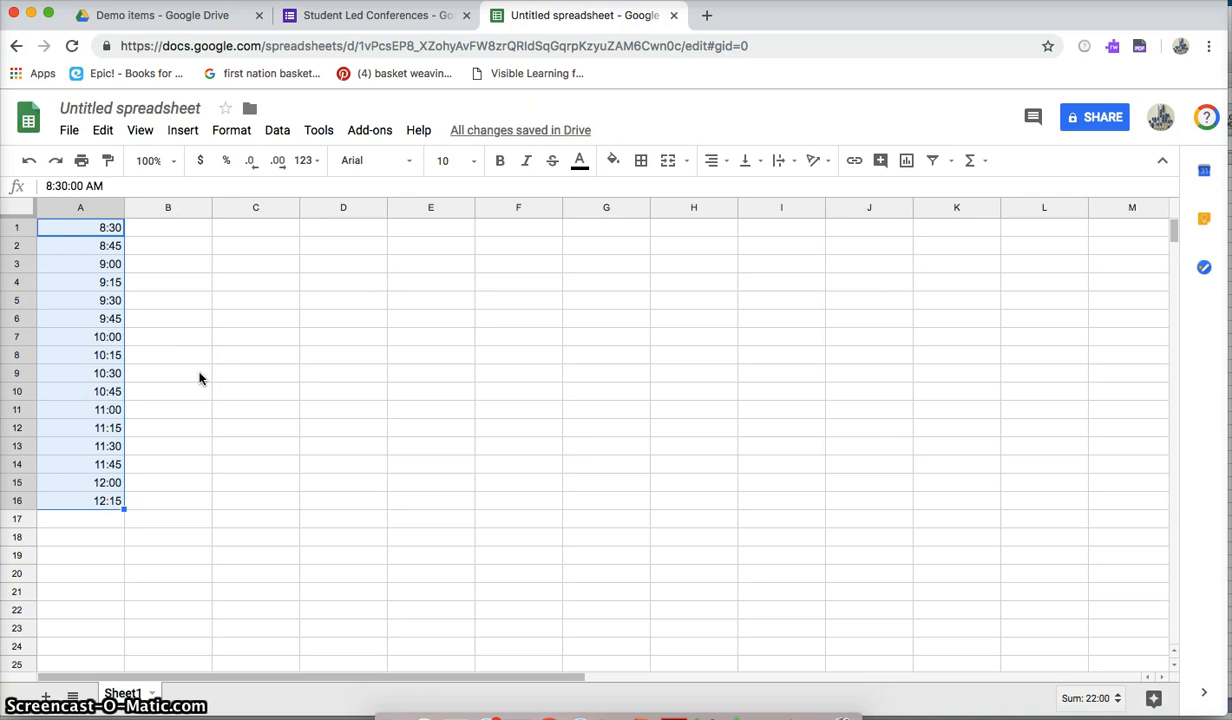
left_click(372, 15)
left_click(364, 522)
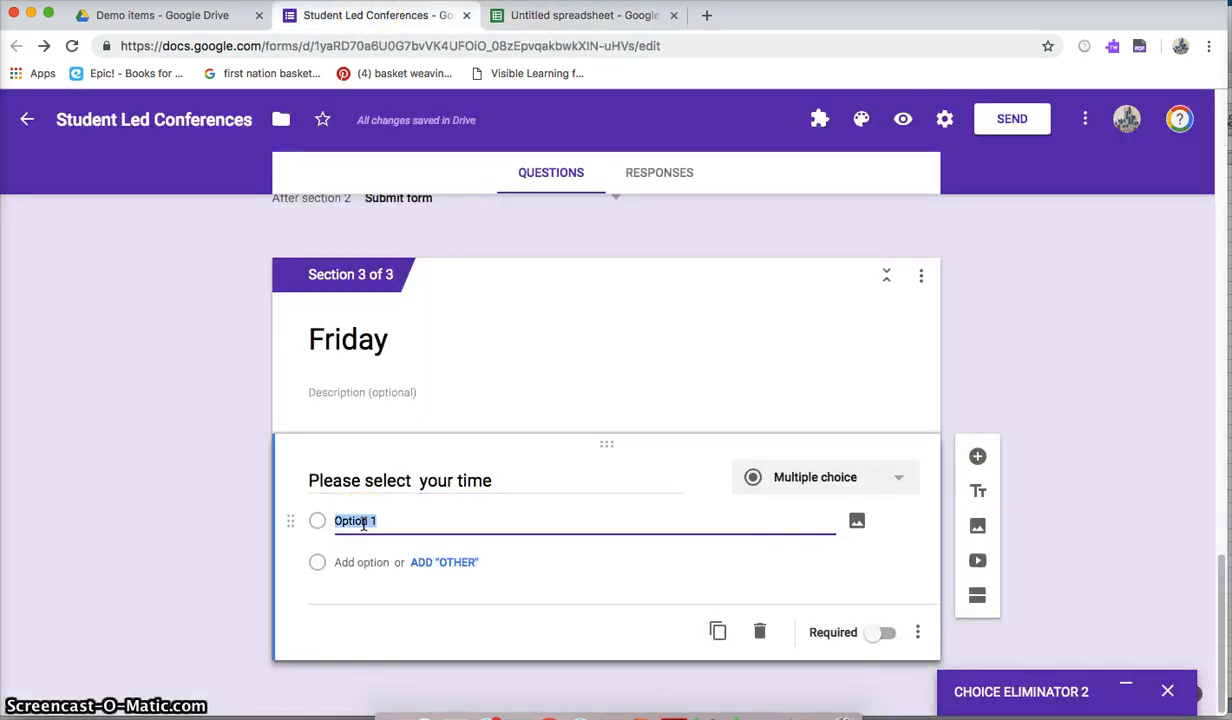
key("ctrl+v")
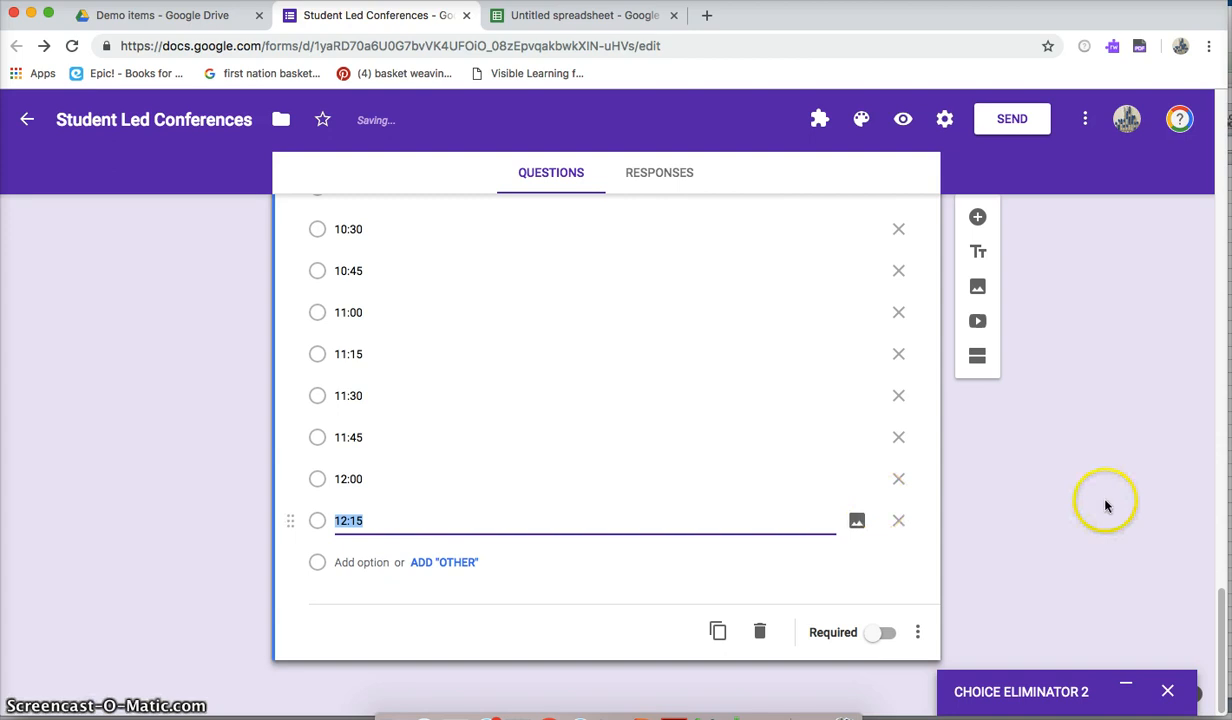
- Change the Friday time question's type to Dropdown and make it required
scroll(1210, 591, "up", 10)
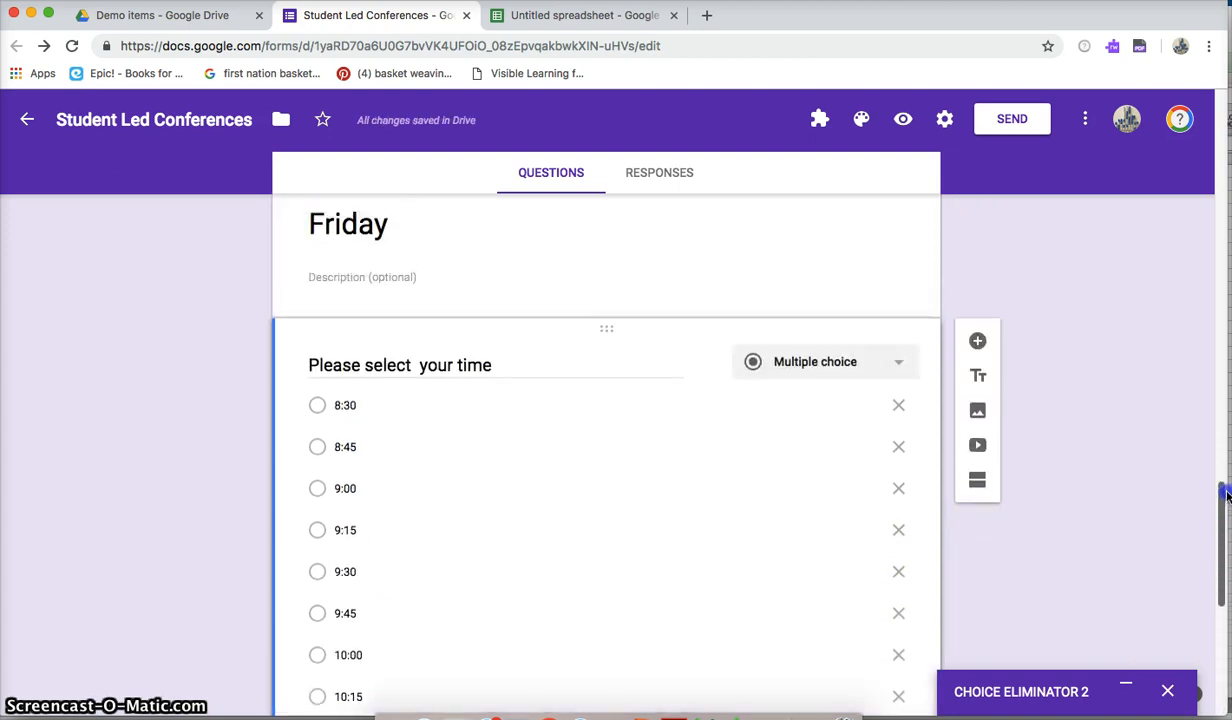
left_click(895, 366)
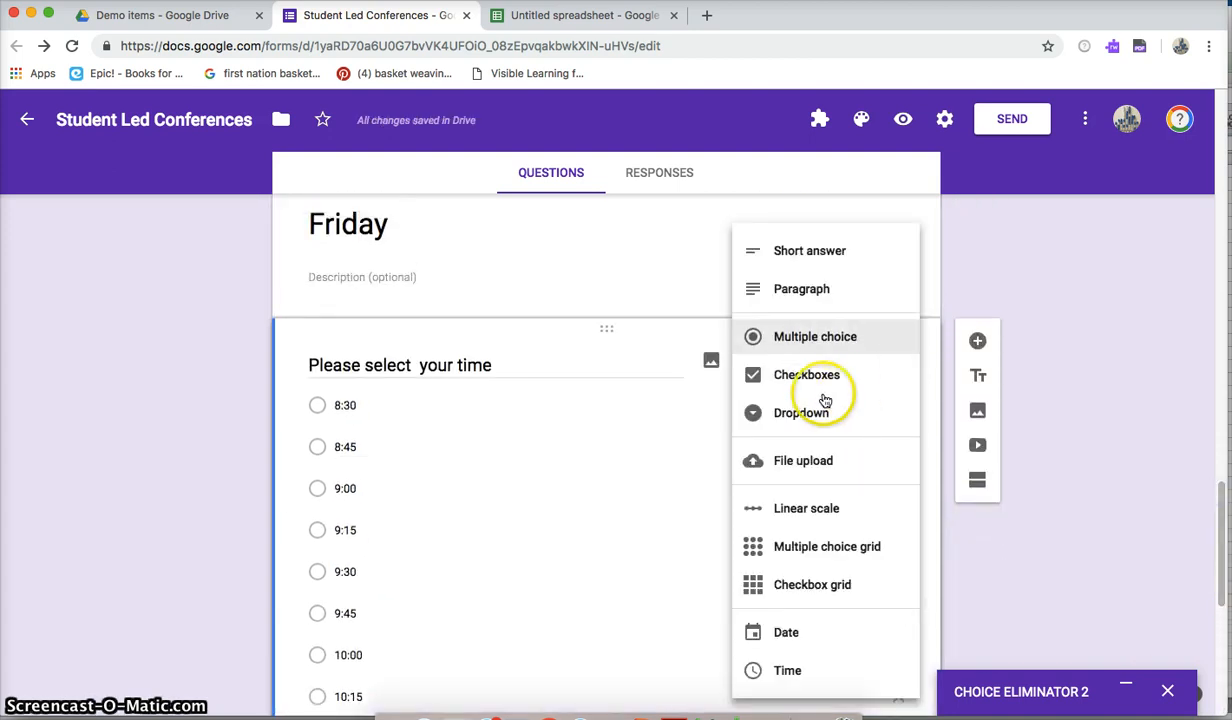
left_click(800, 412)
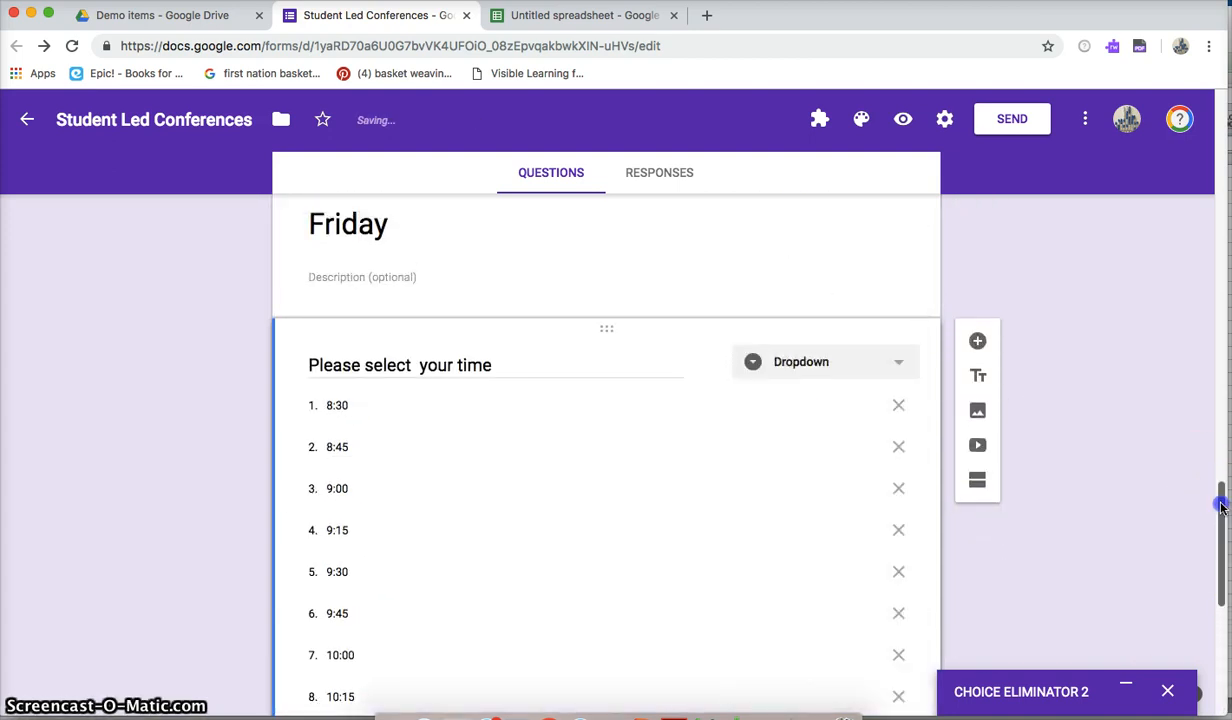
left_click_drag(1221, 508, 1213, 588)
left_click(885, 632)
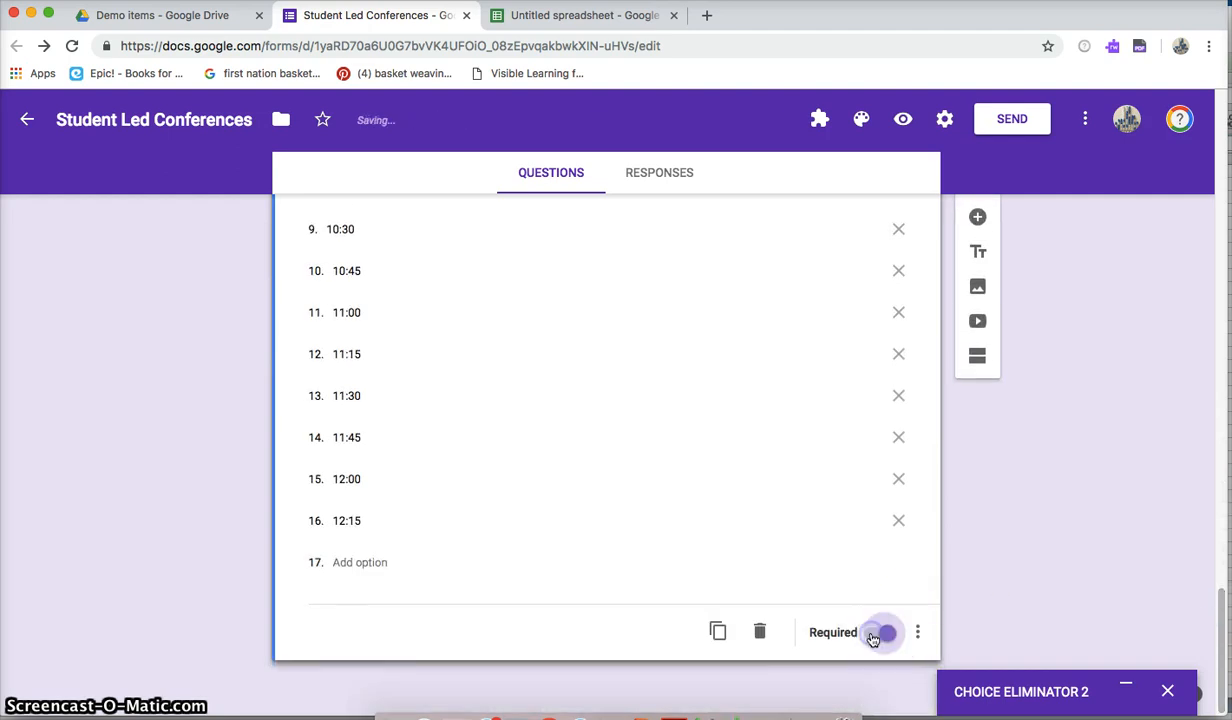
- Remove the 5:30 option from the Thursday time question
left_click_drag(1226, 632, 1222, 360)
left_click(379, 455)
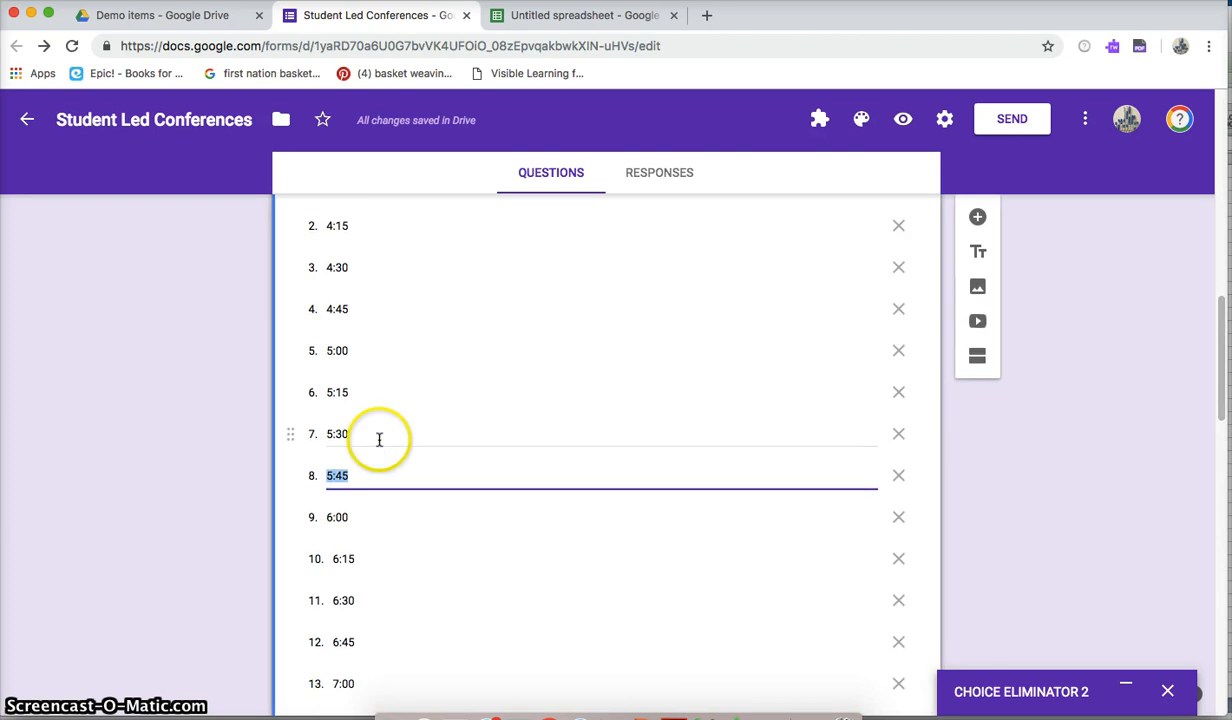
left_click(379, 438)
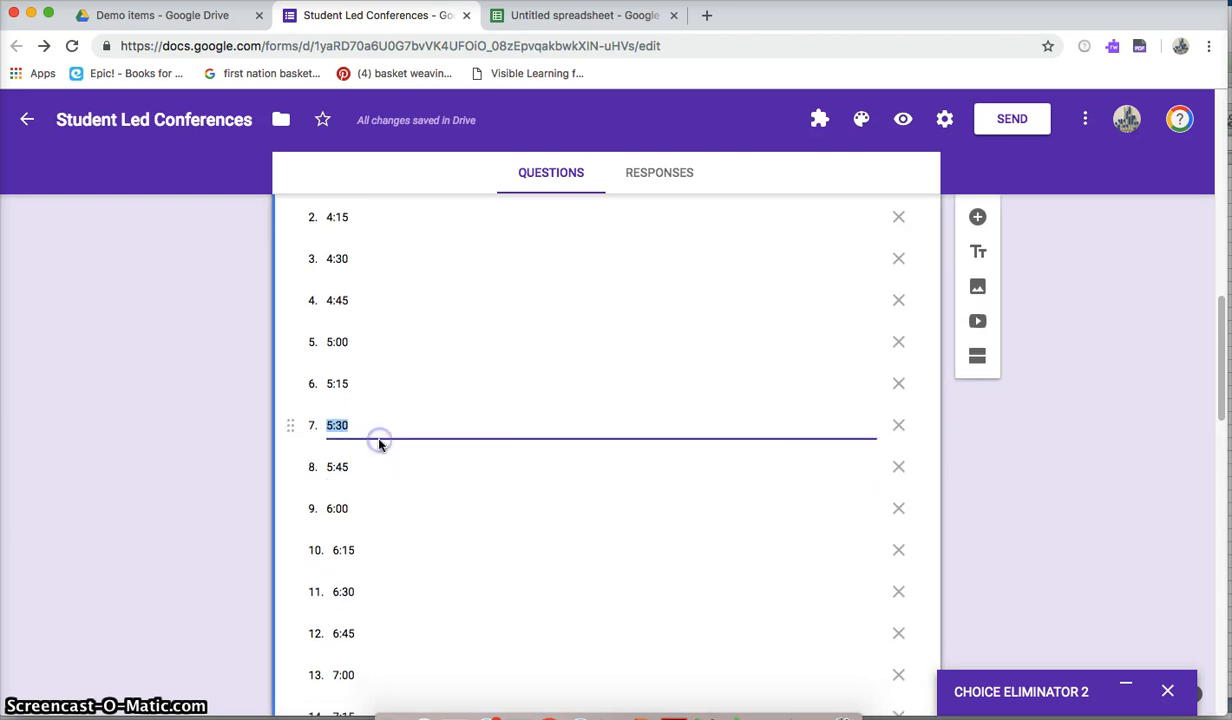
left_click(899, 429)
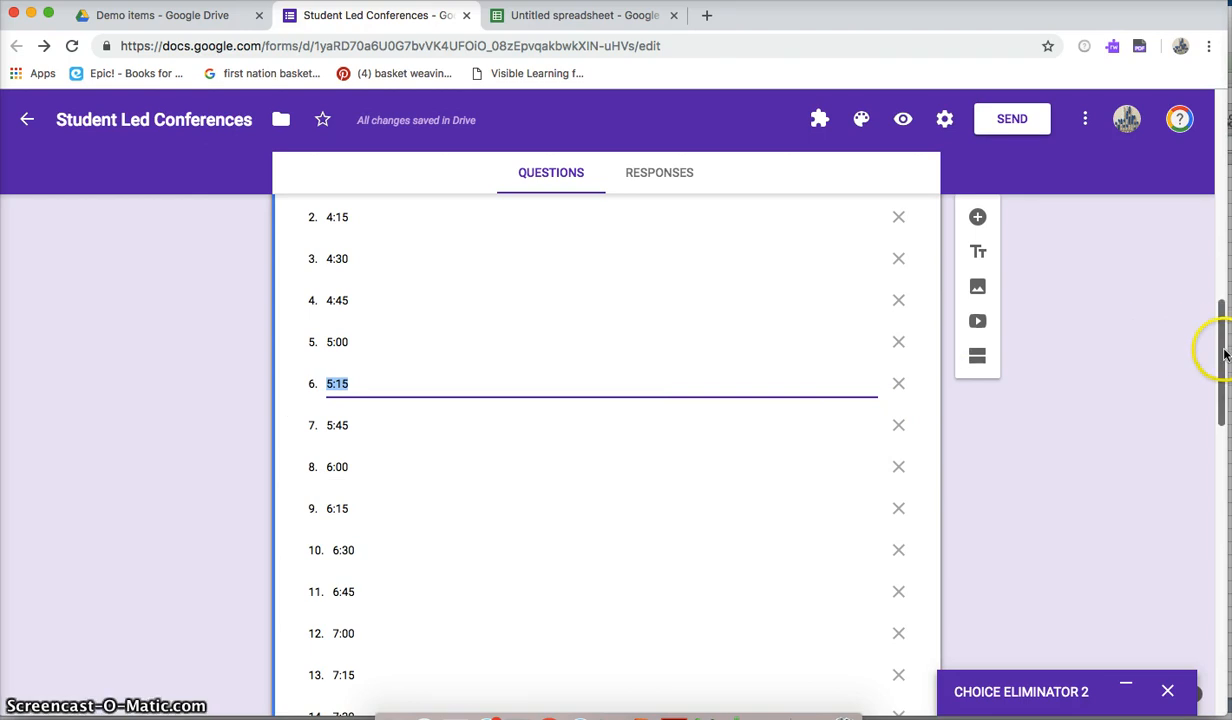
- Minimize the Choice Eliminator 2 window, preview the form and enter a child's name in its first question
left_click_drag(1224, 350, 1162, 556)
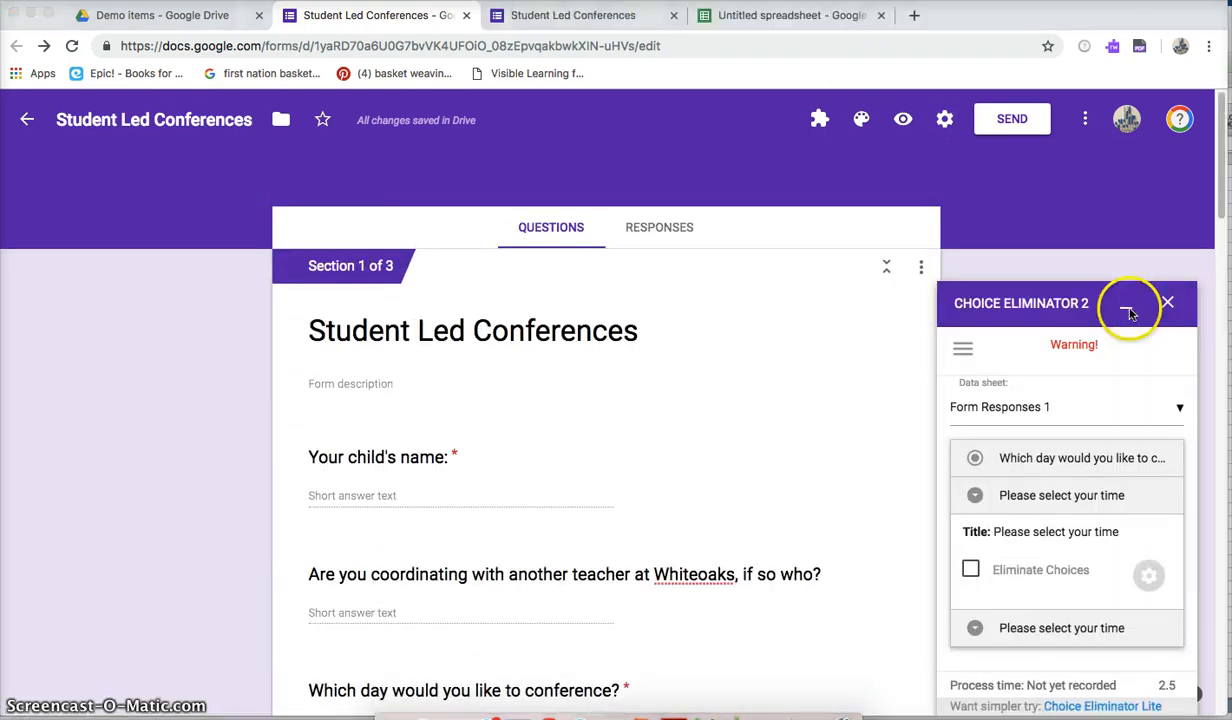
left_click(1126, 310)
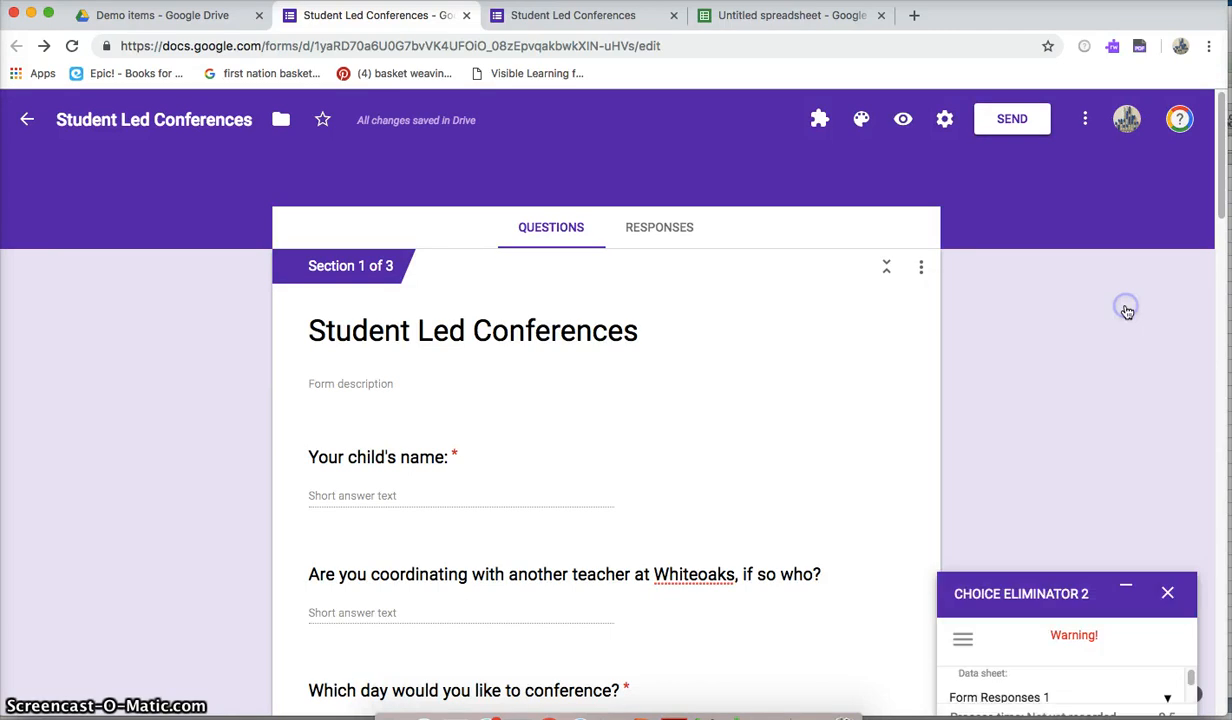
left_click(903, 119)
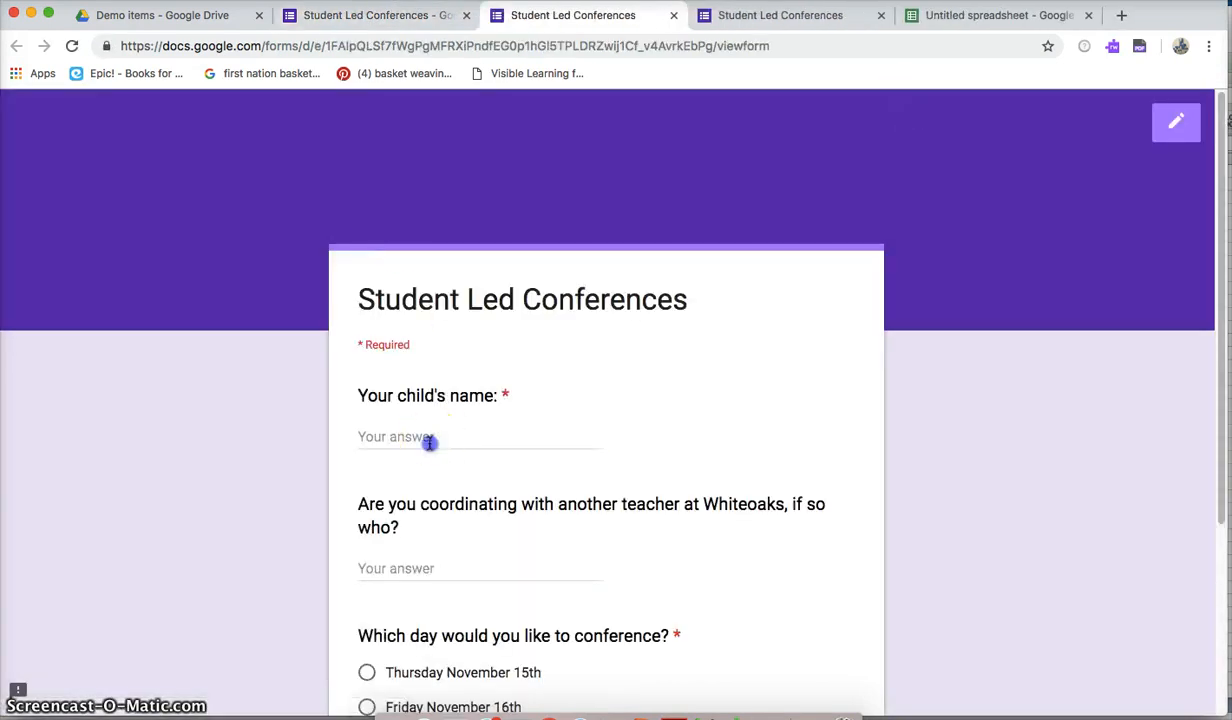
left_click(430, 441)
type("Kerri")
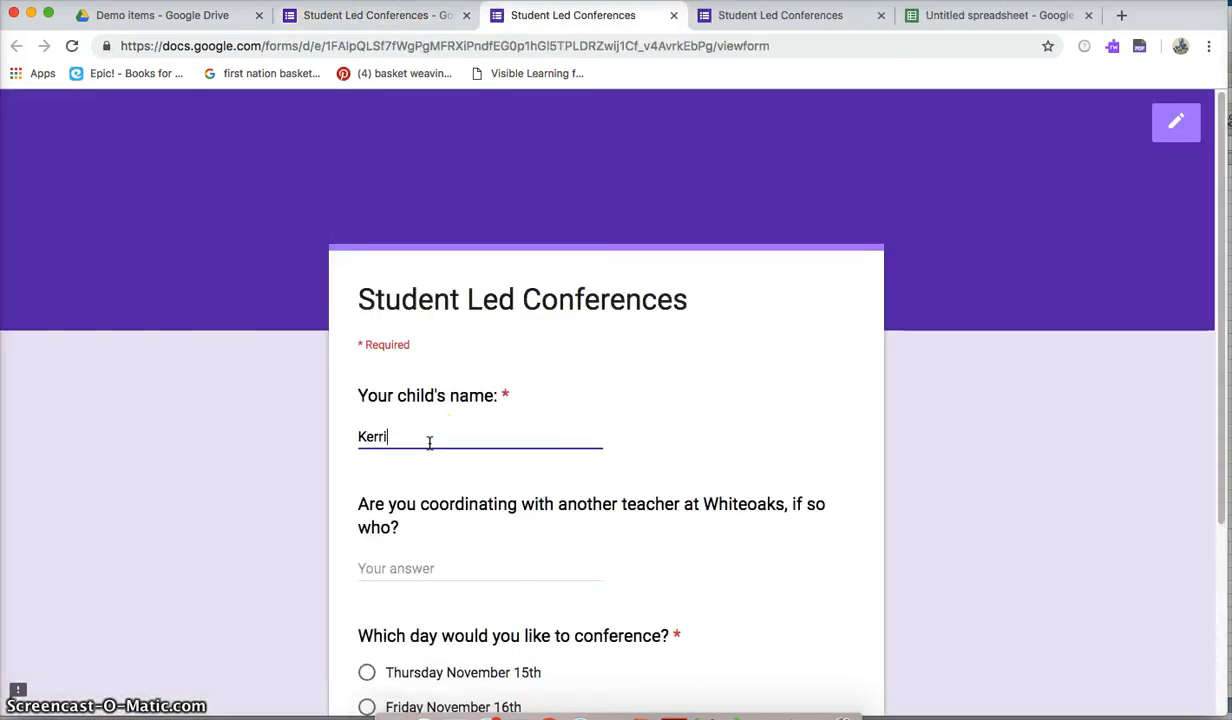
left_click(510, 567)
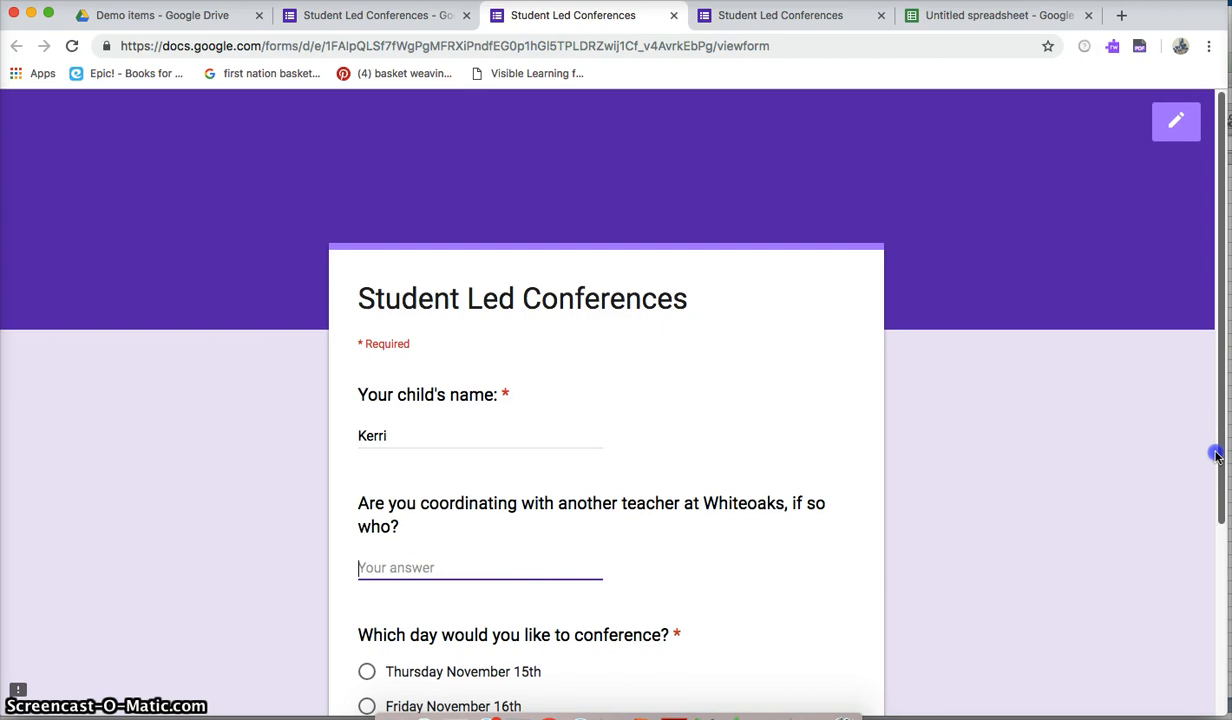
- Choose a conference day in the preview, check the Thursday section's time choices, and close the preview without submitting
scroll(1170, 450, "down", 3)
left_click(388, 514)
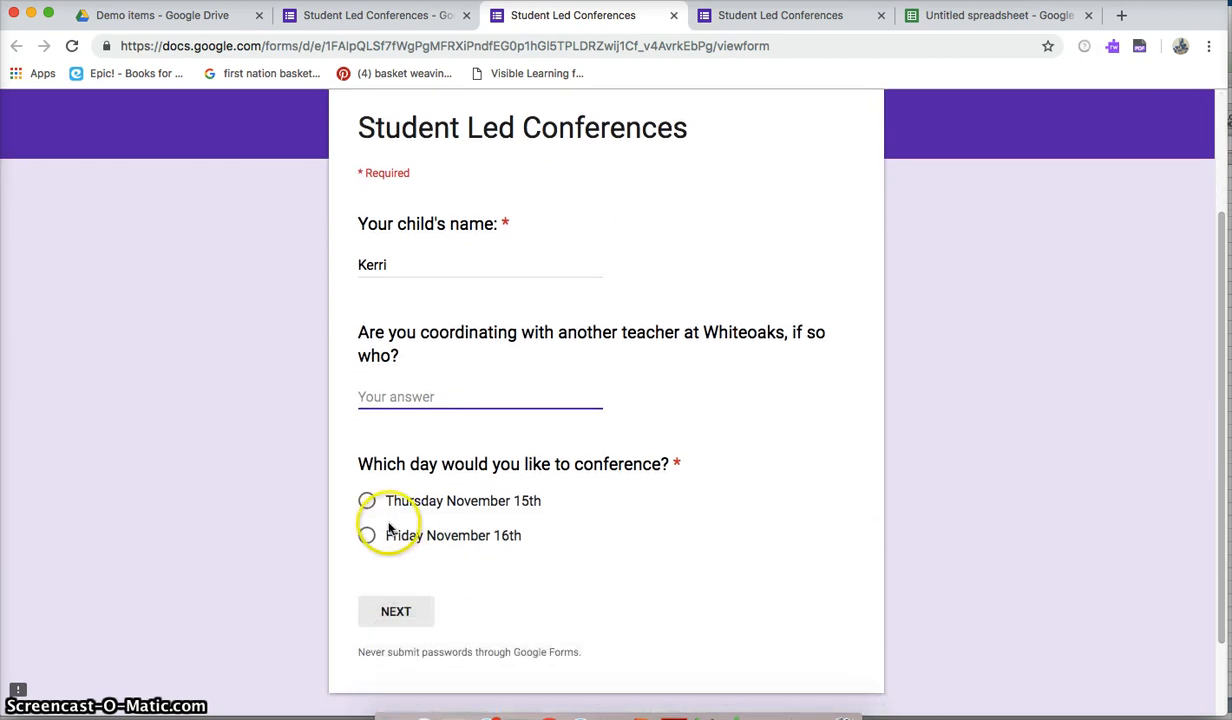
left_click(403, 607)
left_click(415, 477)
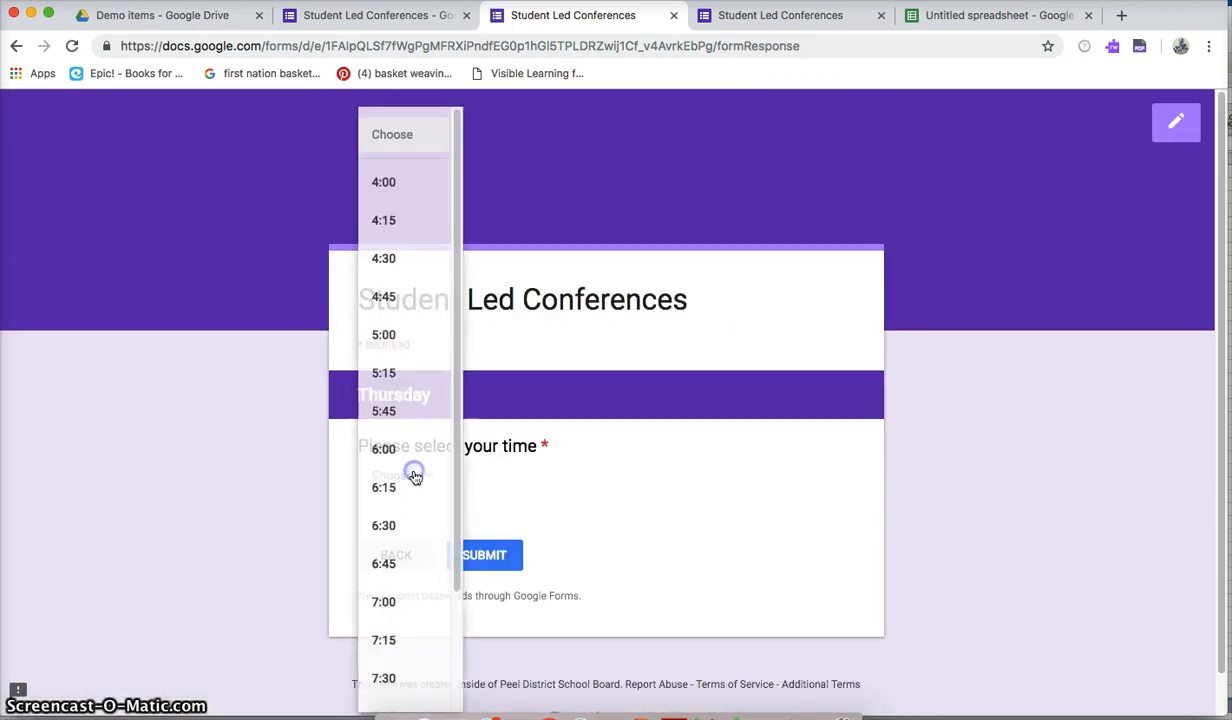
left_click(558, 504)
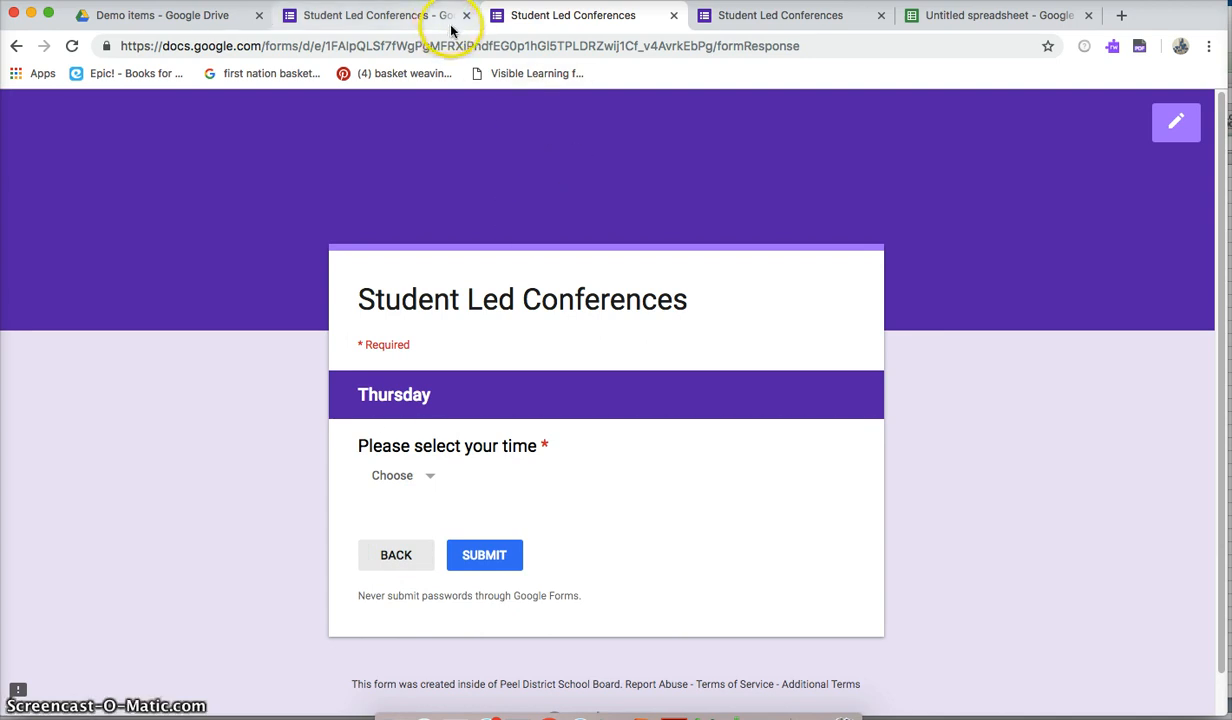
left_click(673, 16)
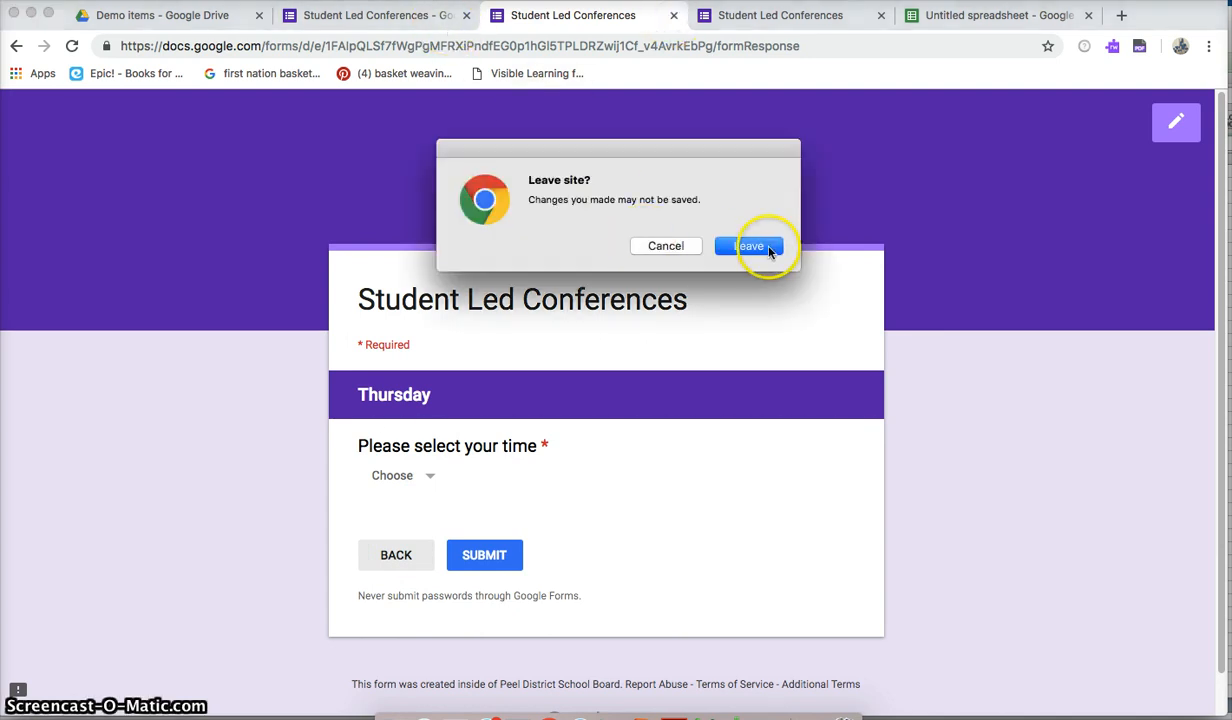
left_click(749, 246)
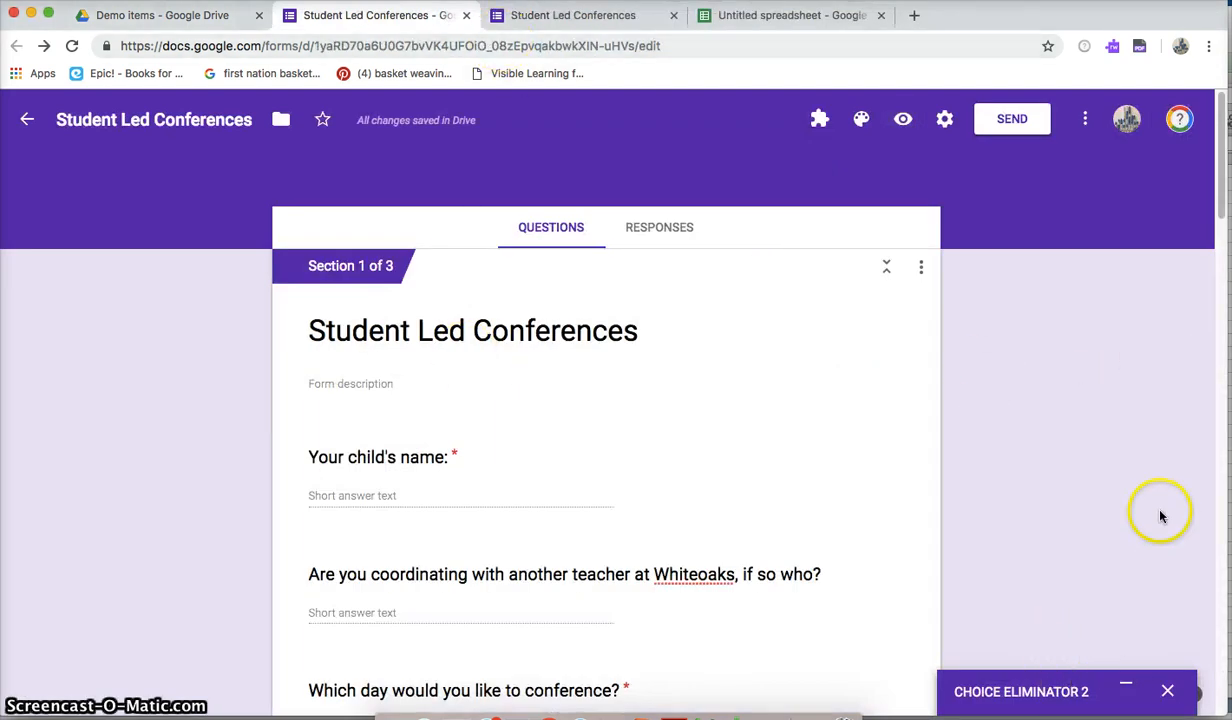
- Refresh the question list in Choice Eliminator 2 and select Form Responses 1 as the data sheet
scroll(1221, 205, "down", 4)
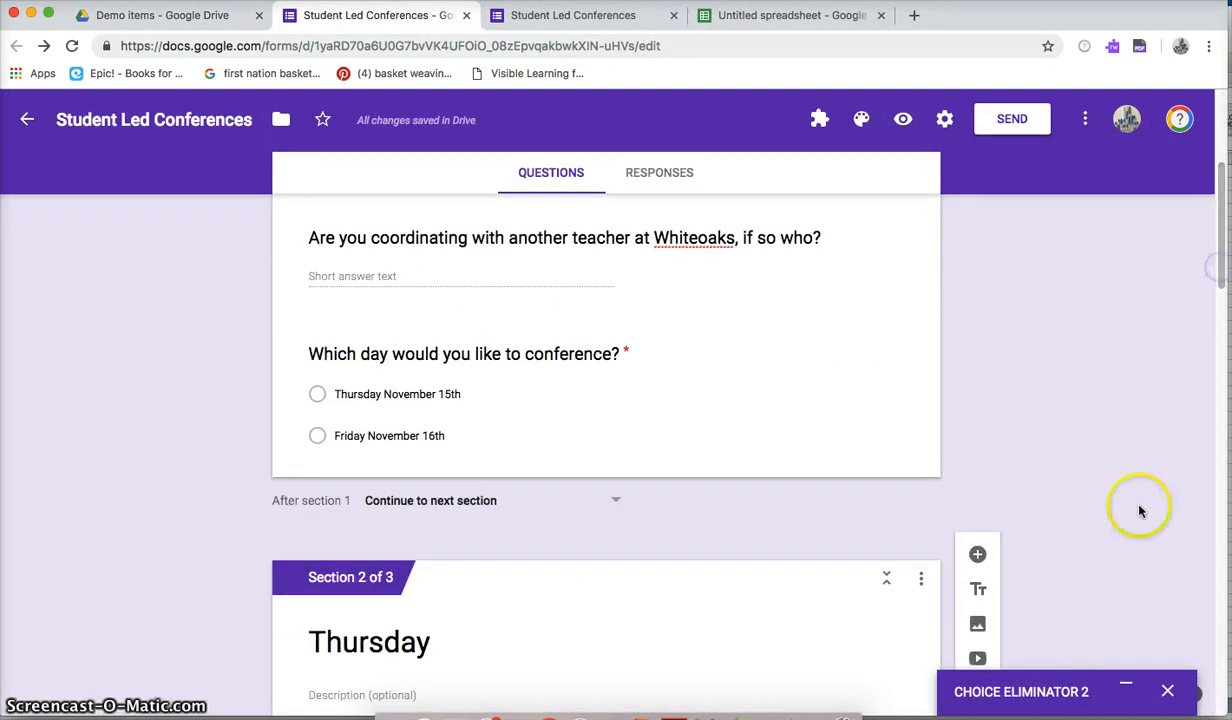
left_click(1126, 689)
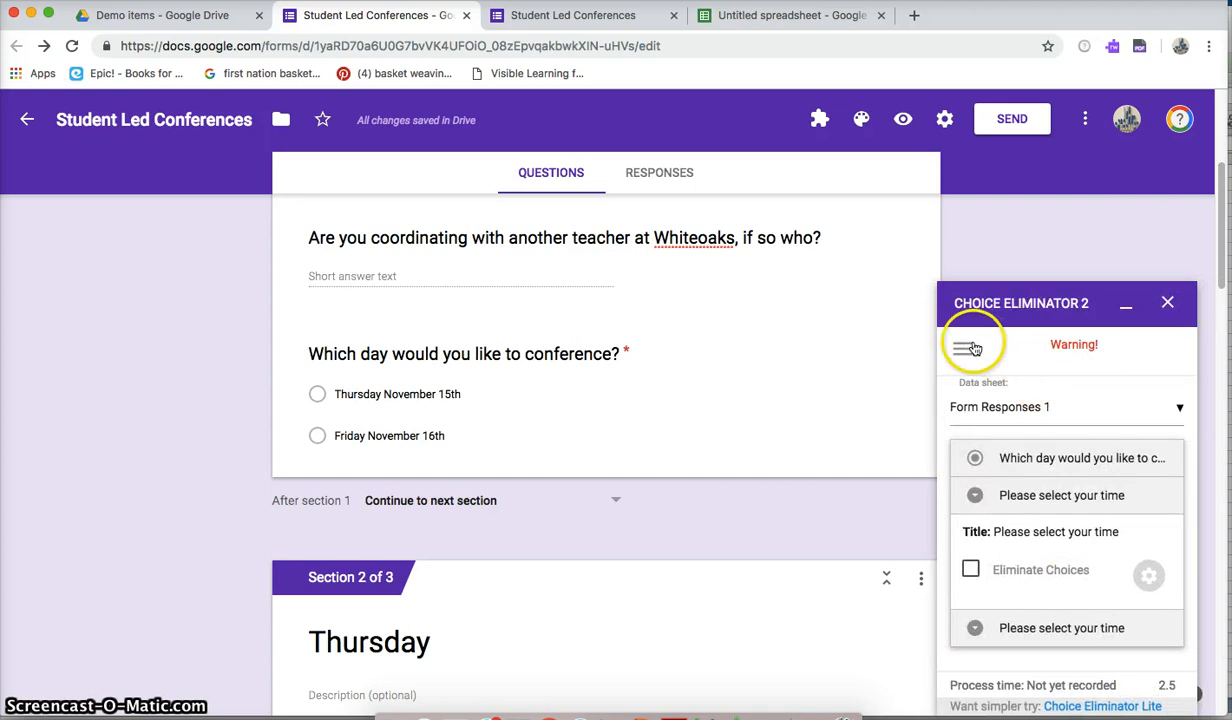
left_click(964, 349)
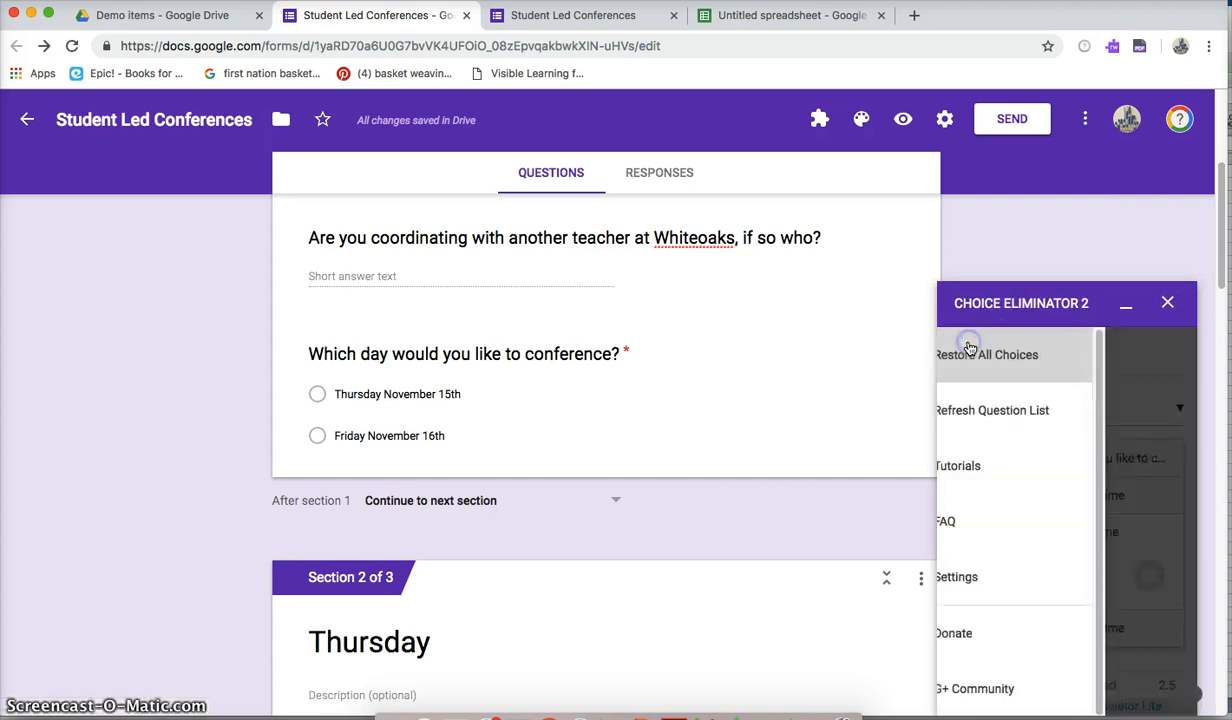
left_click(986, 420)
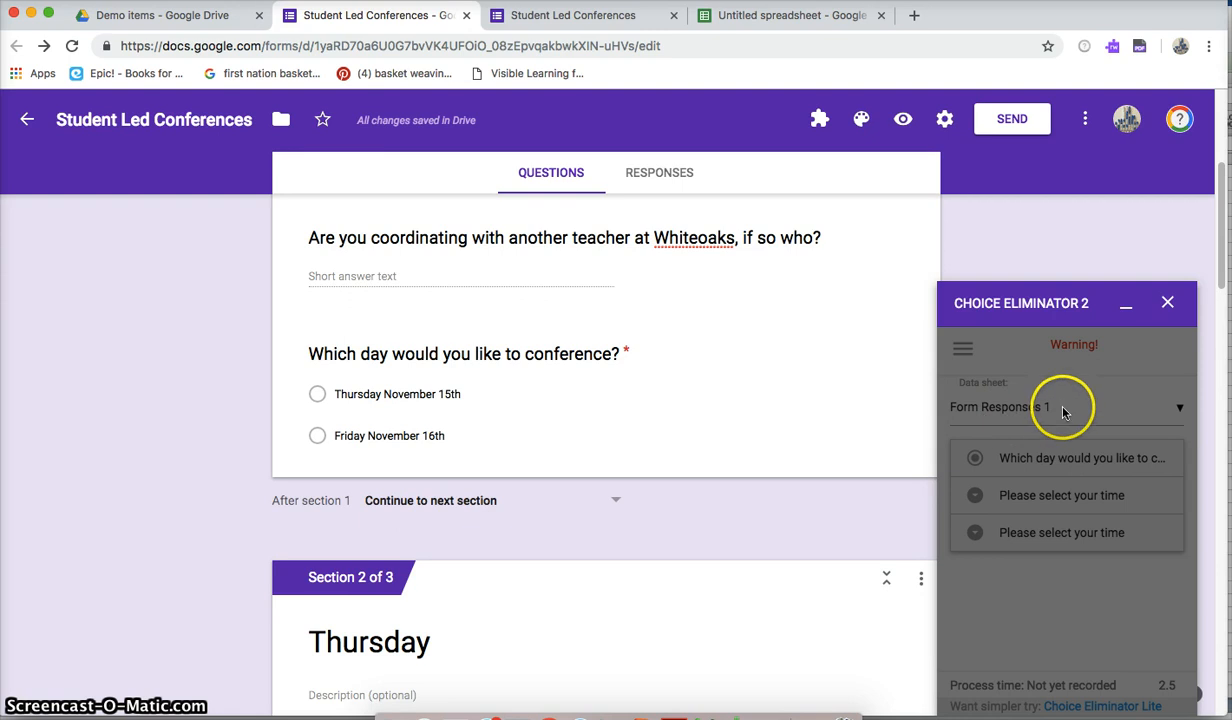
left_click(1020, 410)
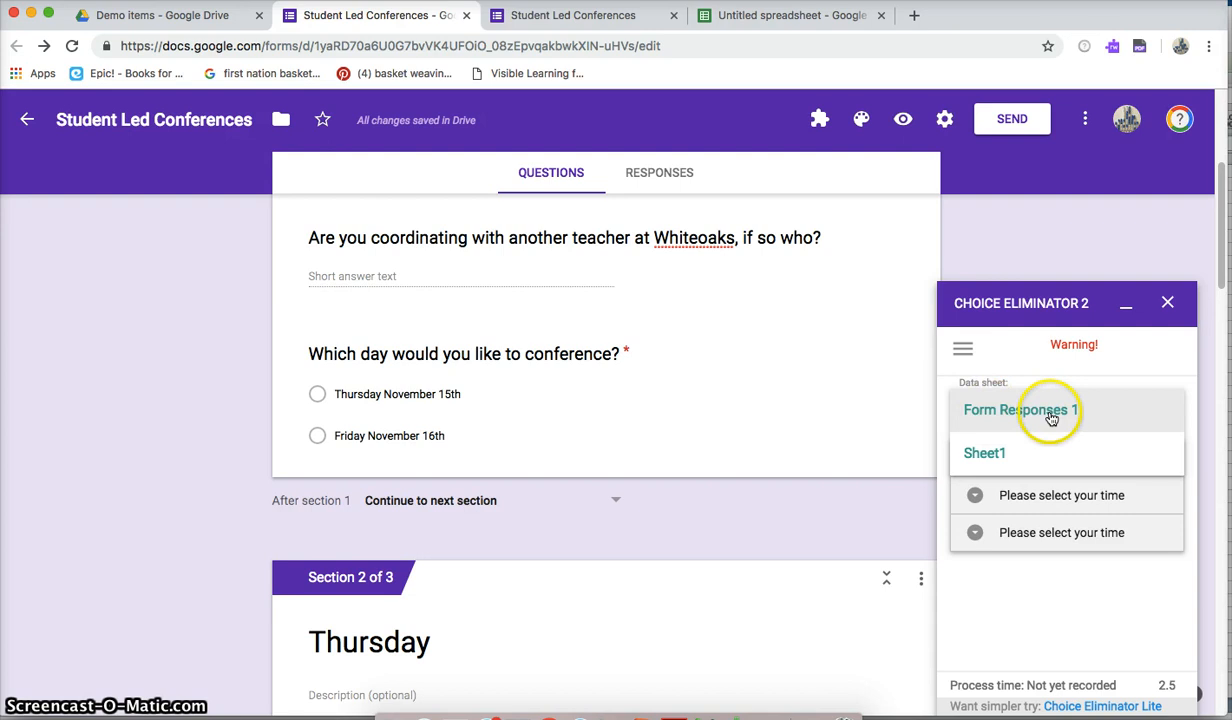
left_click(1050, 415)
- Turn on Eliminate Choices for the first "Please select your time" question in Choice Eliminator 2
left_click(970, 458)
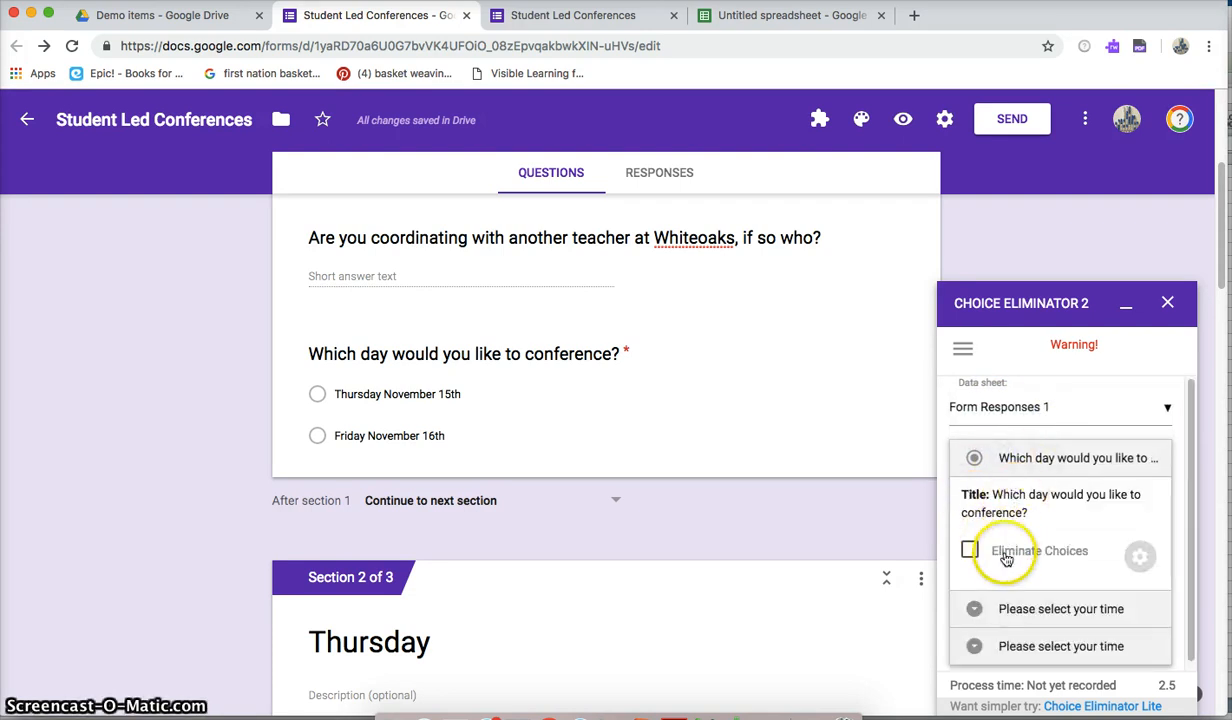
left_click(978, 460)
left_click(1015, 497)
left_click(970, 570)
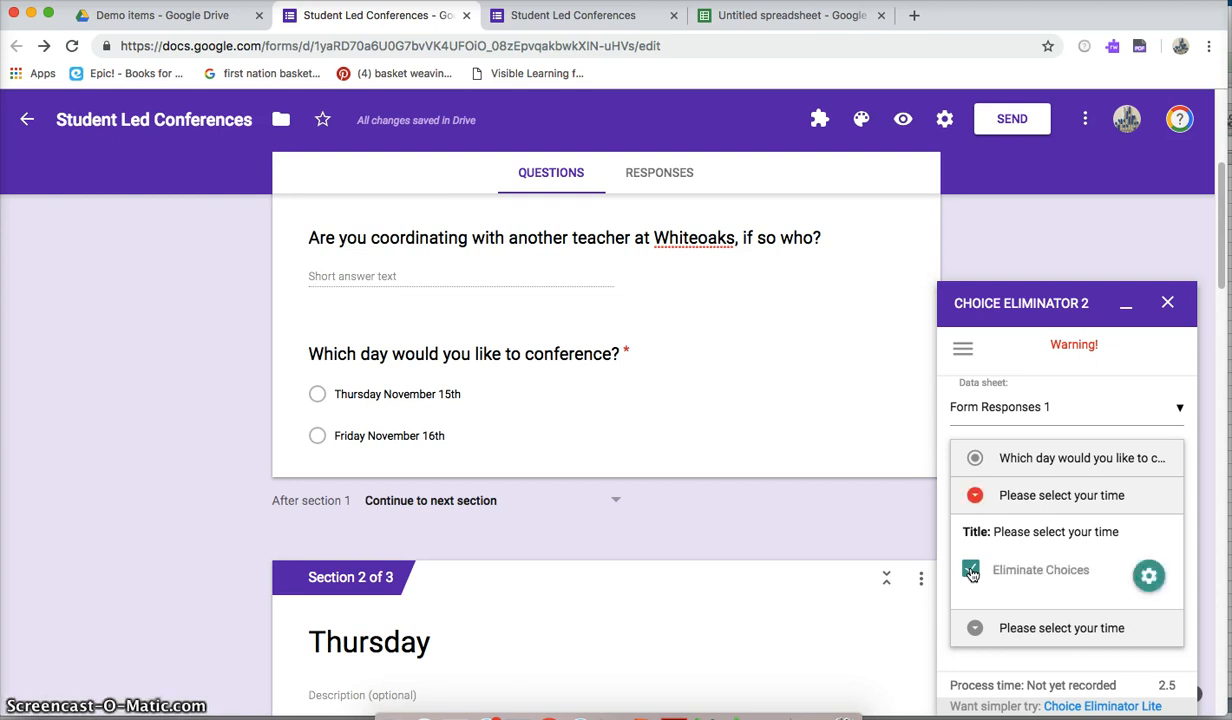
- Turn on Eliminate Choices for the second "Please select your time" question and review its choice options and limits
left_click(993, 631)
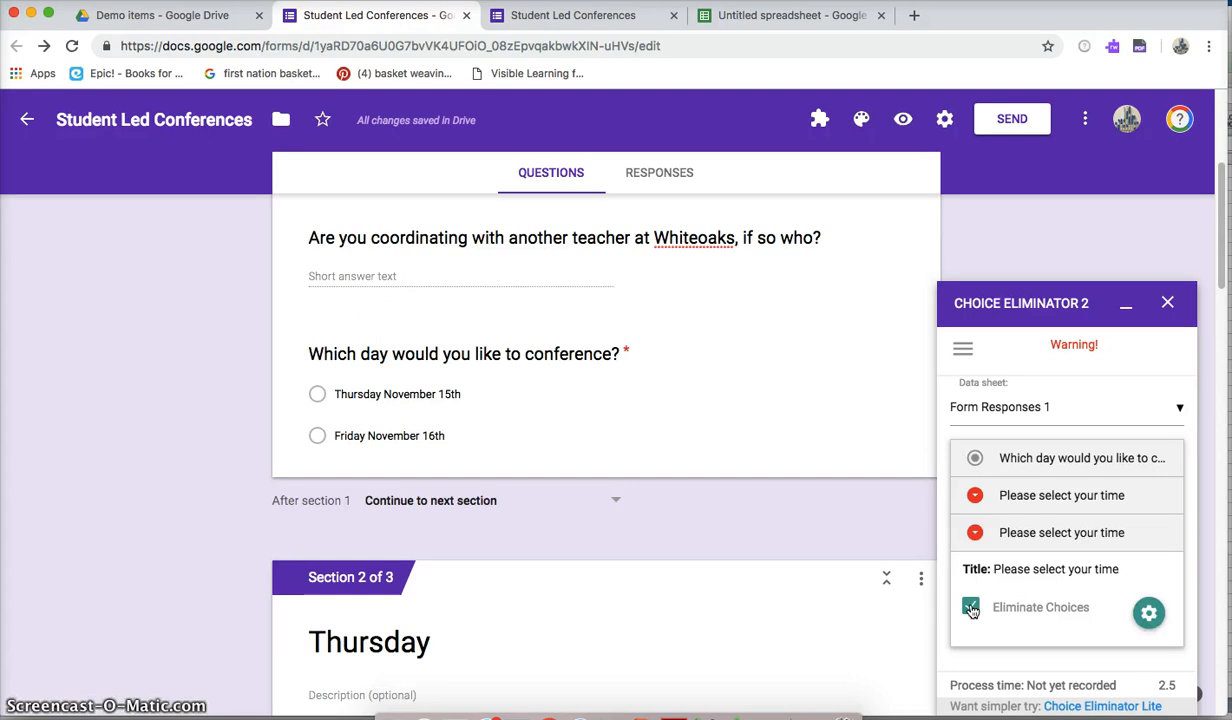
left_click(1149, 617)
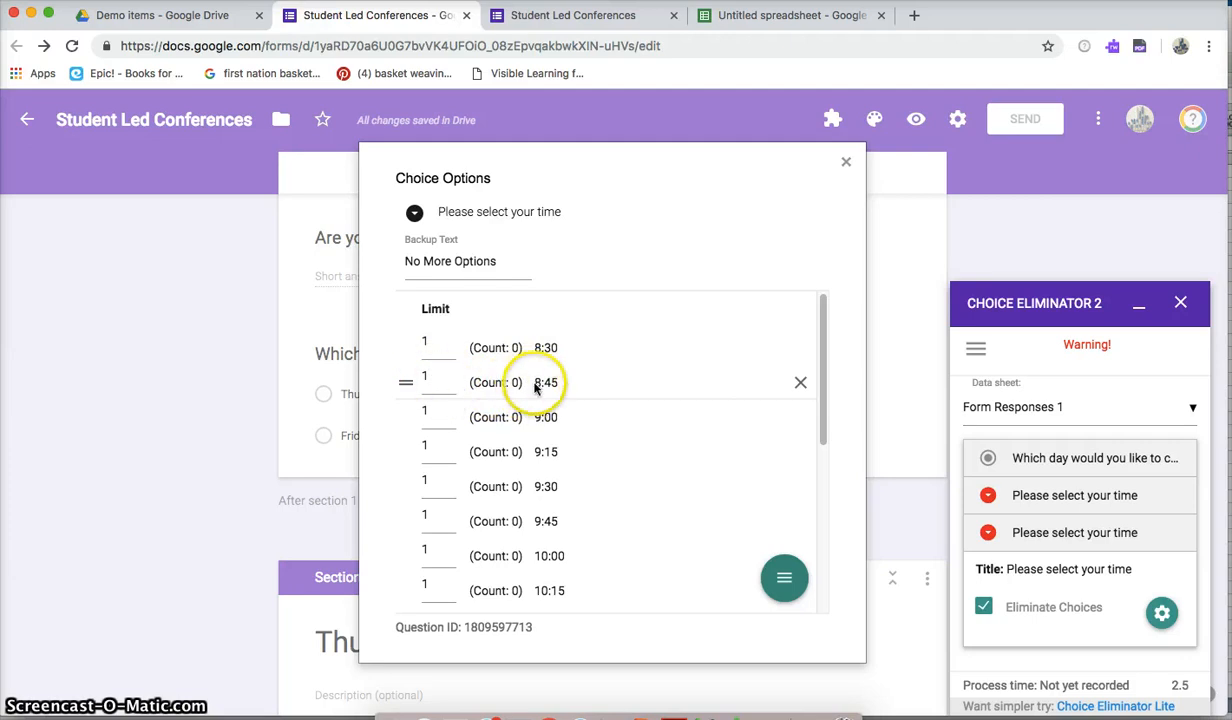
left_click_drag(822, 357, 825, 267)
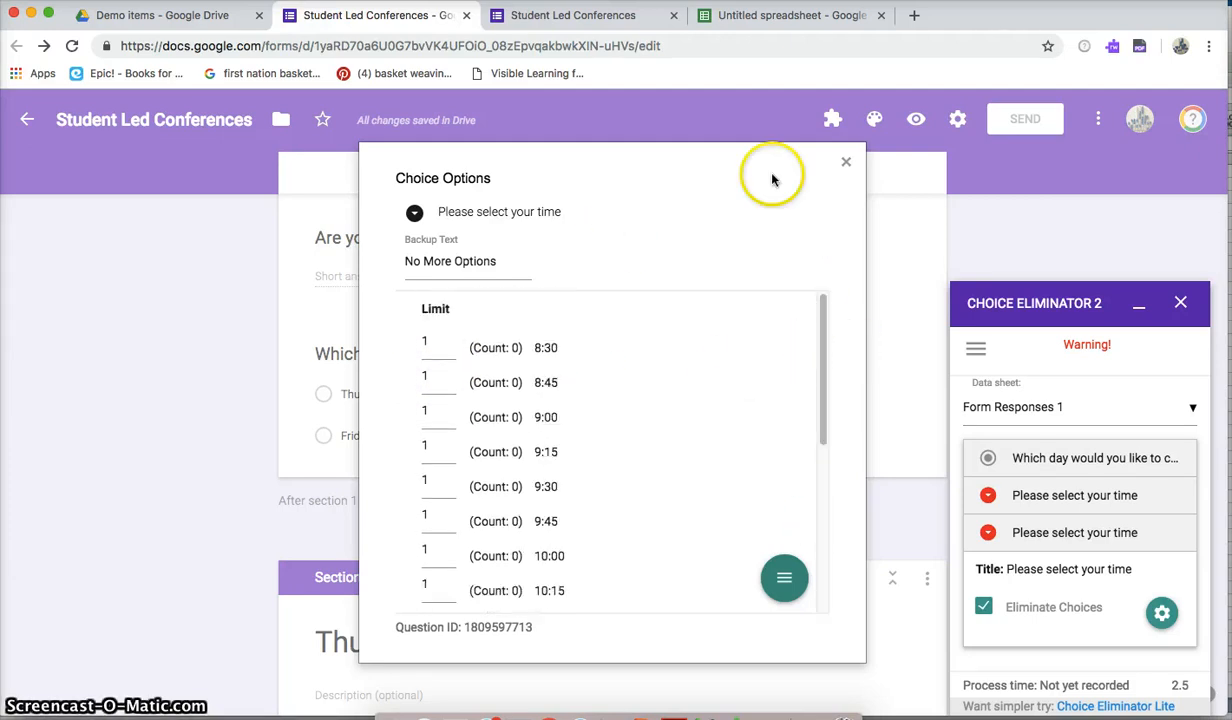
left_click(845, 161)
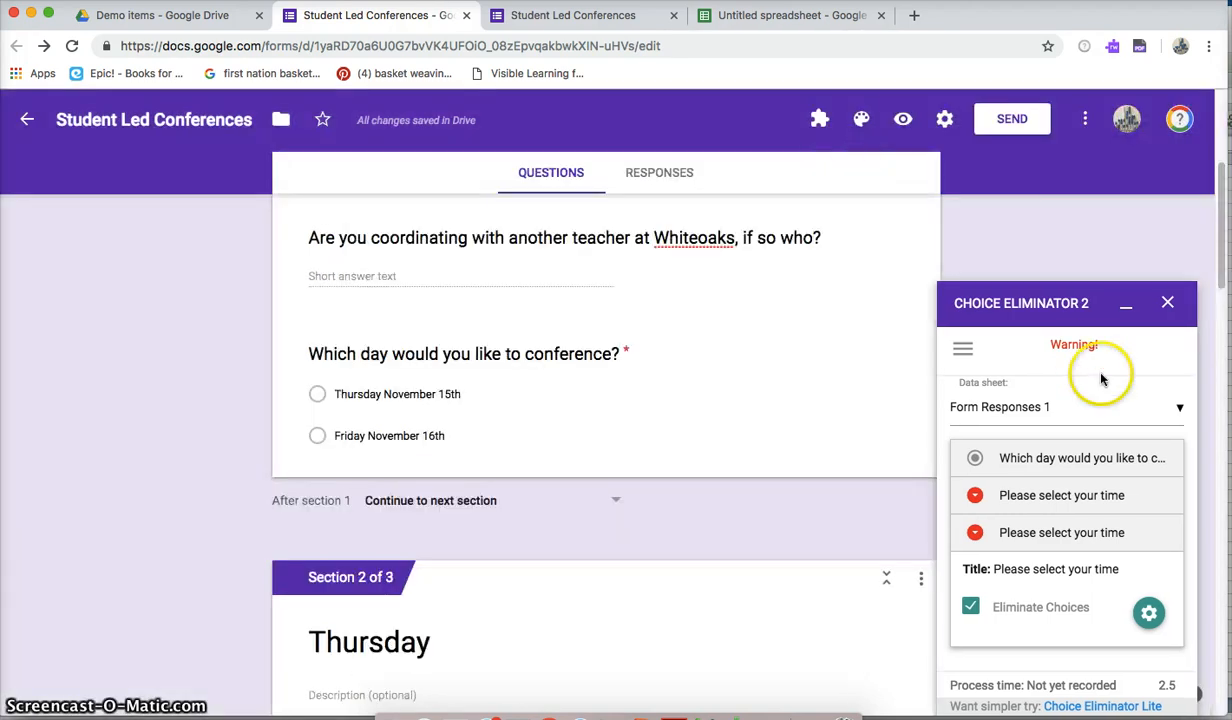
left_click(670, 518)
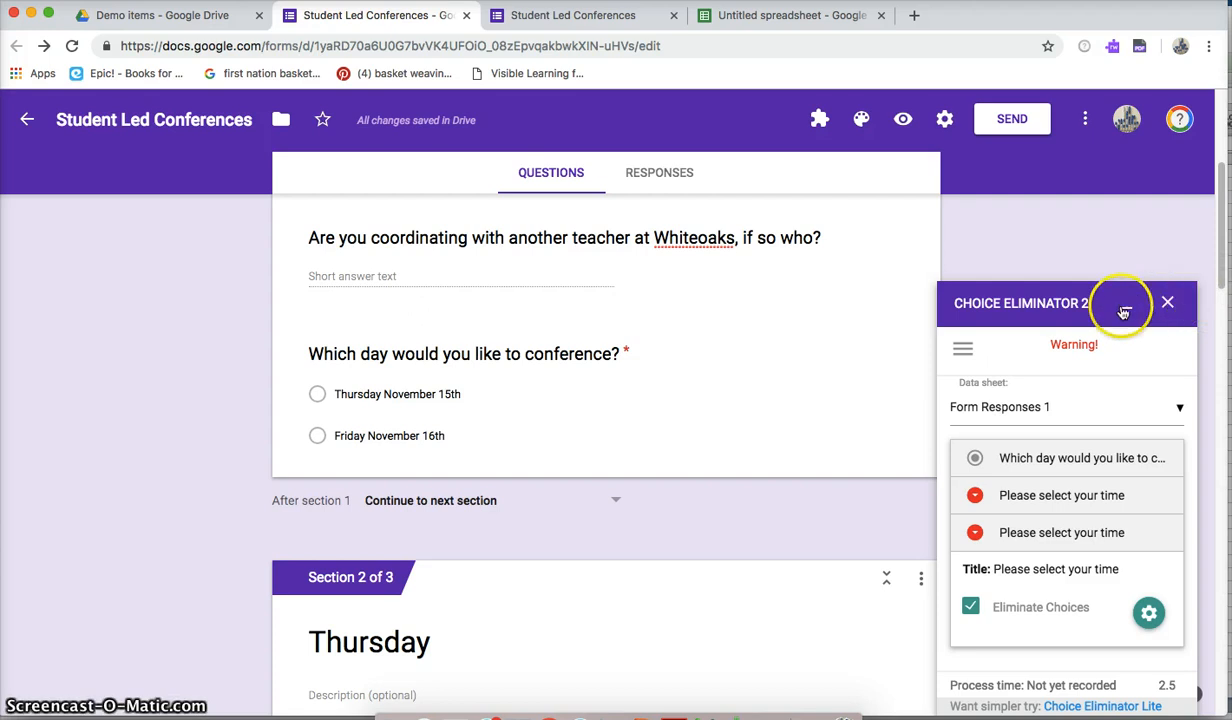
- Minimize Choice Eliminator 2 and preview the form, filling in a child's name, "No" for coordinating with another teacher, and Thursday November 15th
left_click(1126, 311)
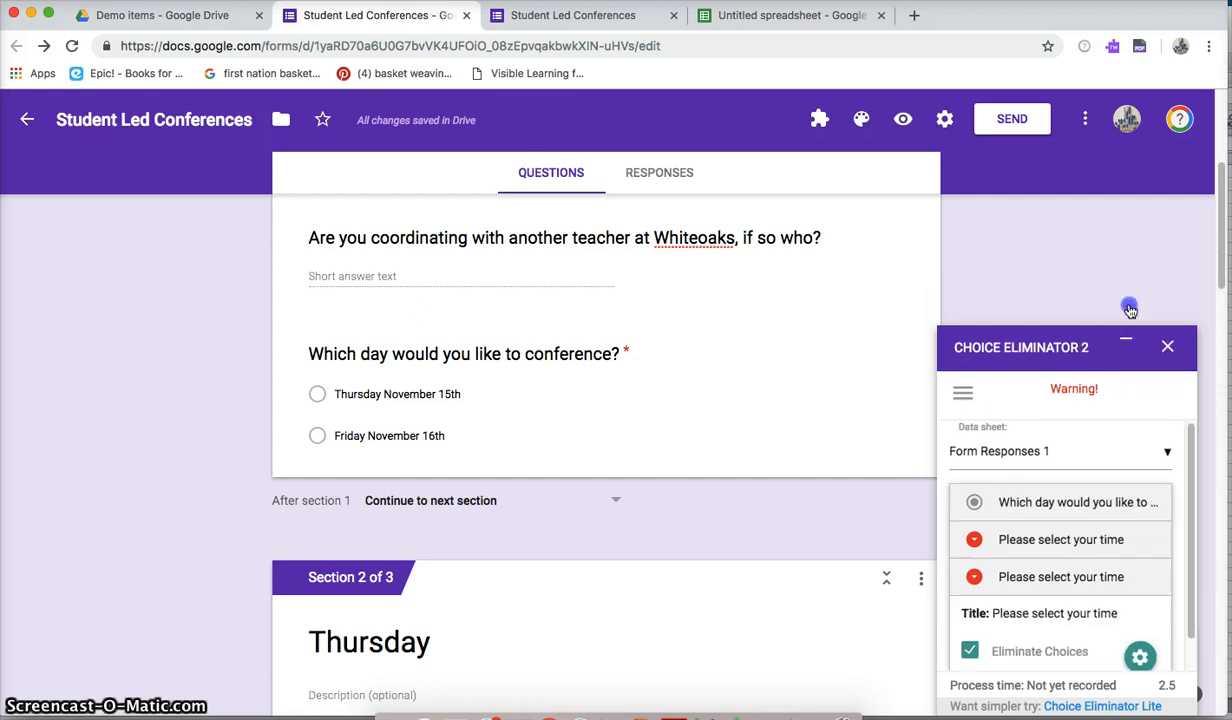
scroll(1222, 262, "down", 3)
scroll(1222, 300, "up", 10)
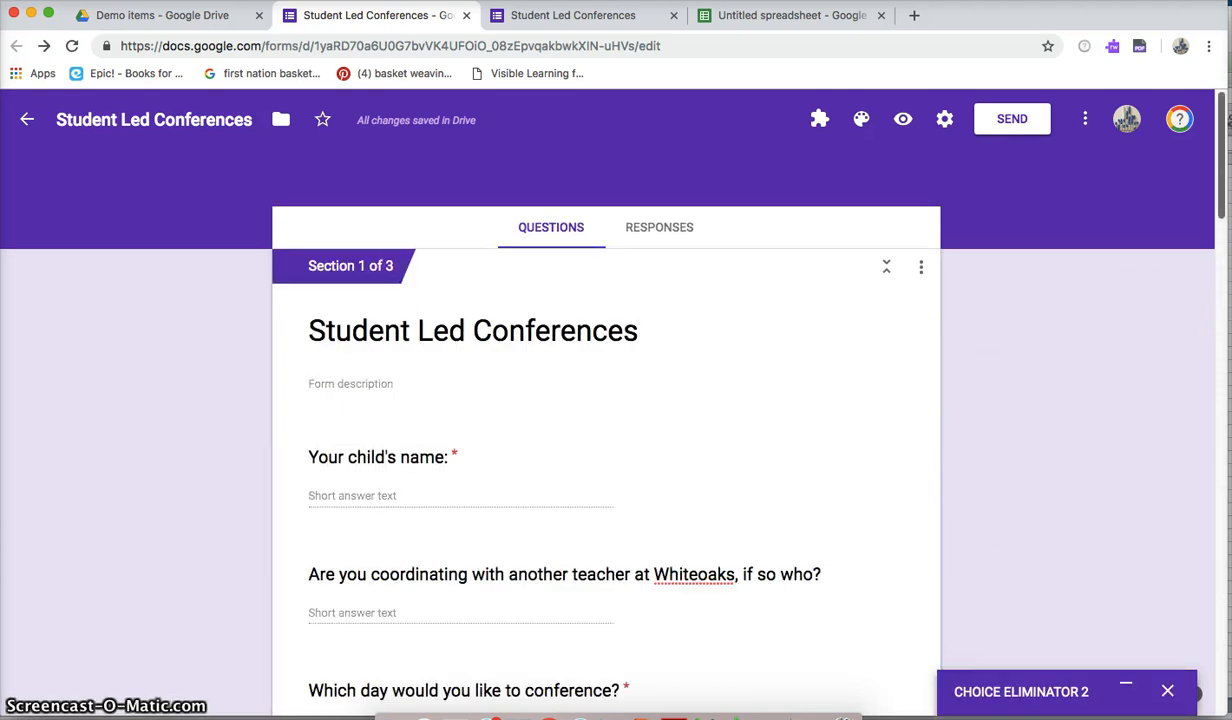
left_click(906, 120)
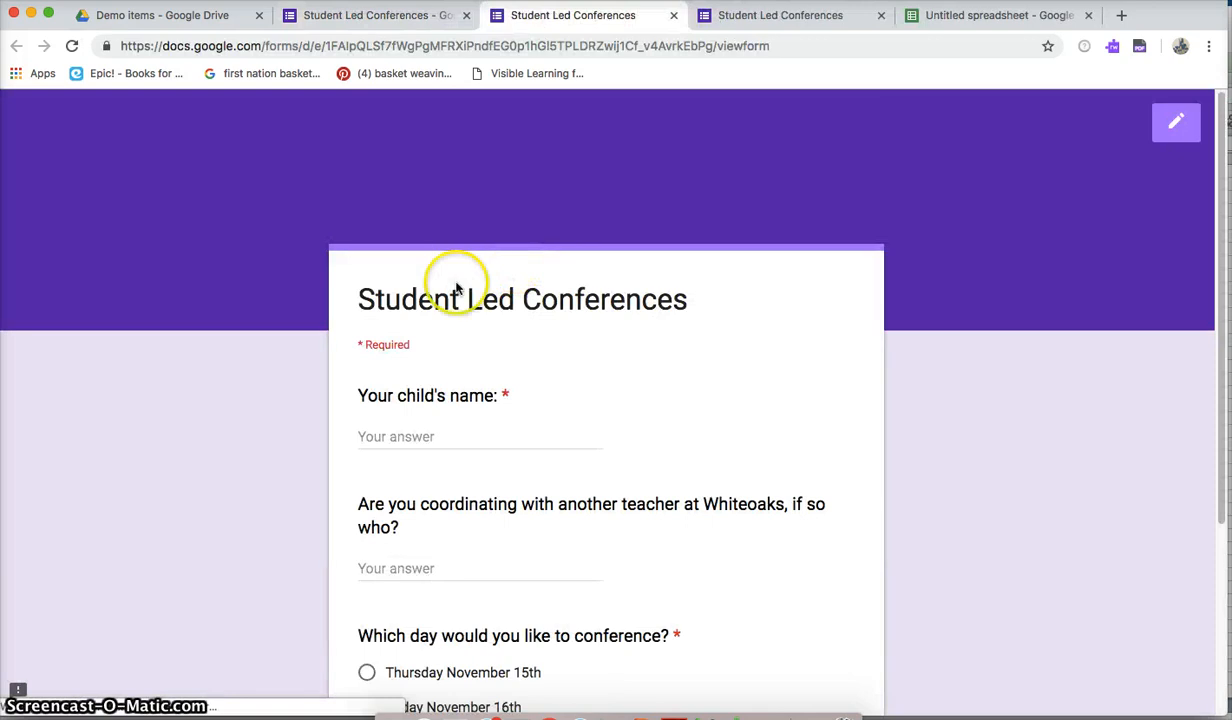
left_click(436, 435)
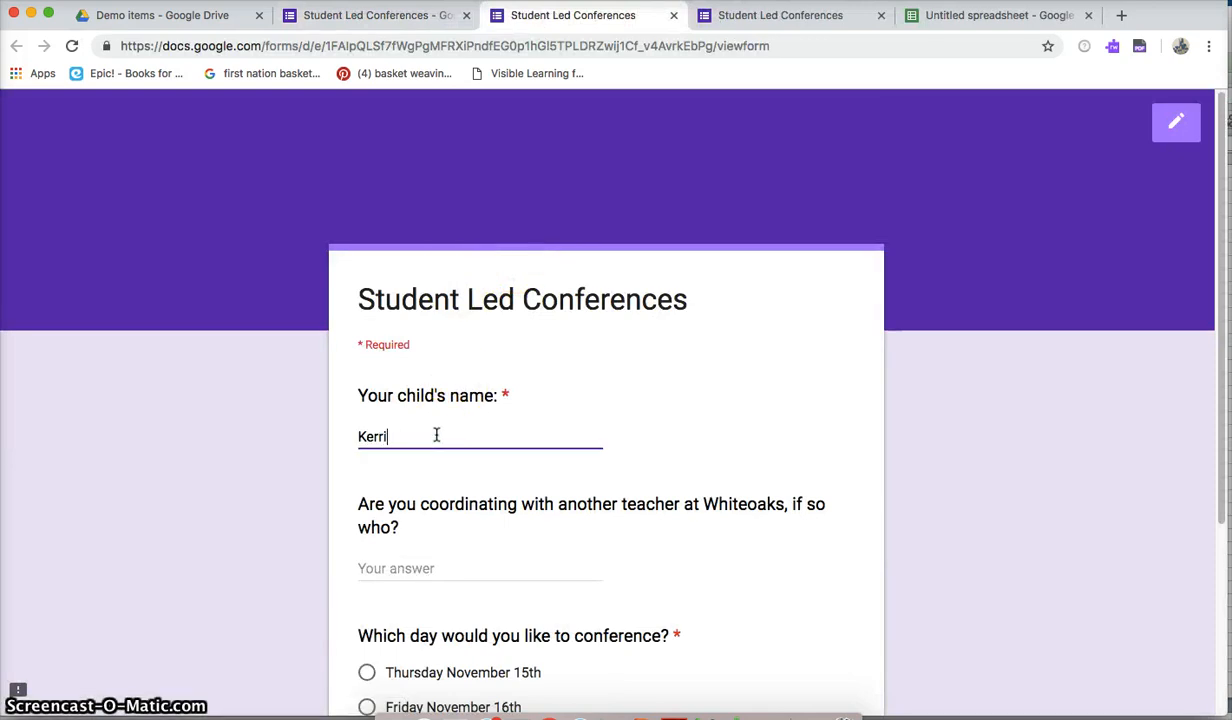
left_click(373, 655)
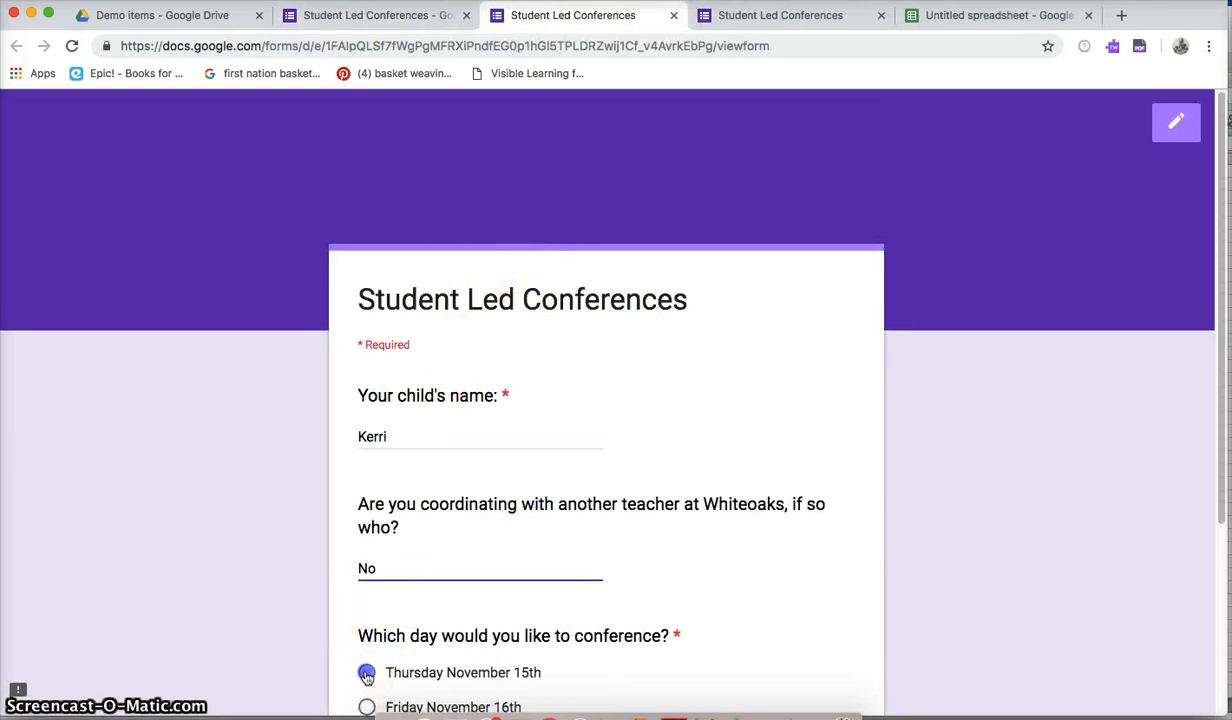
- Continue to the Thursday section, choose the 4:30 time and submit the response
left_click_drag(1224, 253, 1210, 447)
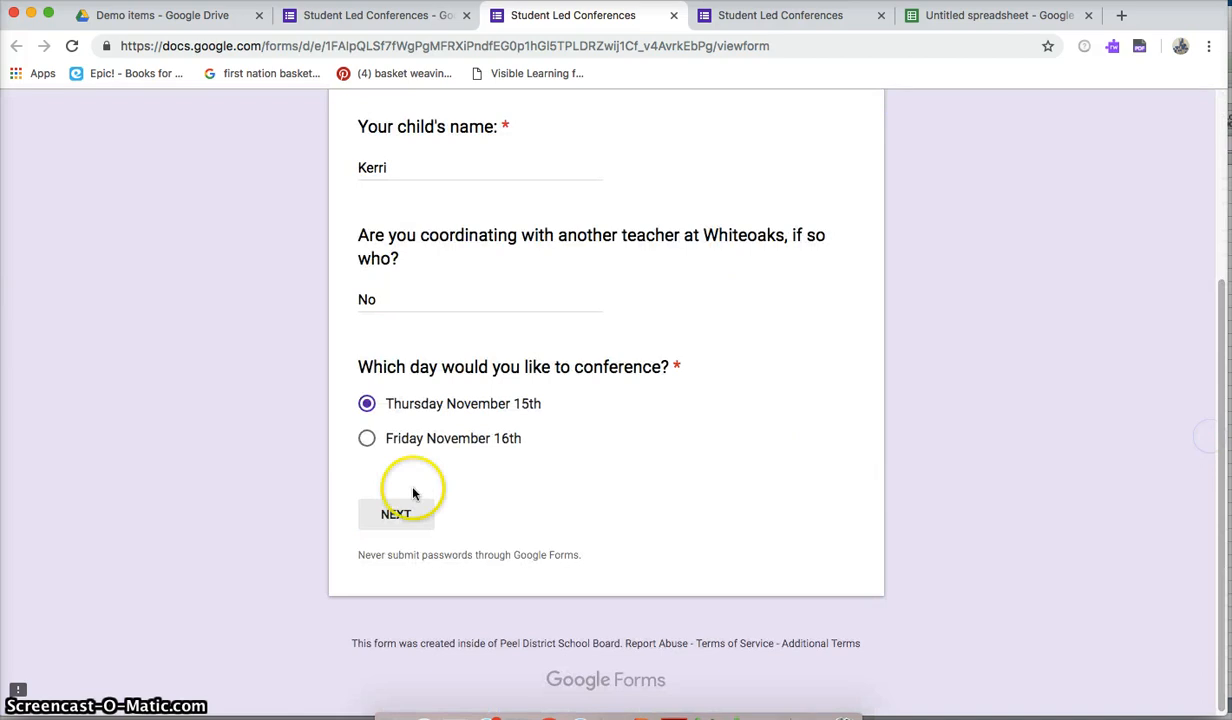
left_click(398, 514)
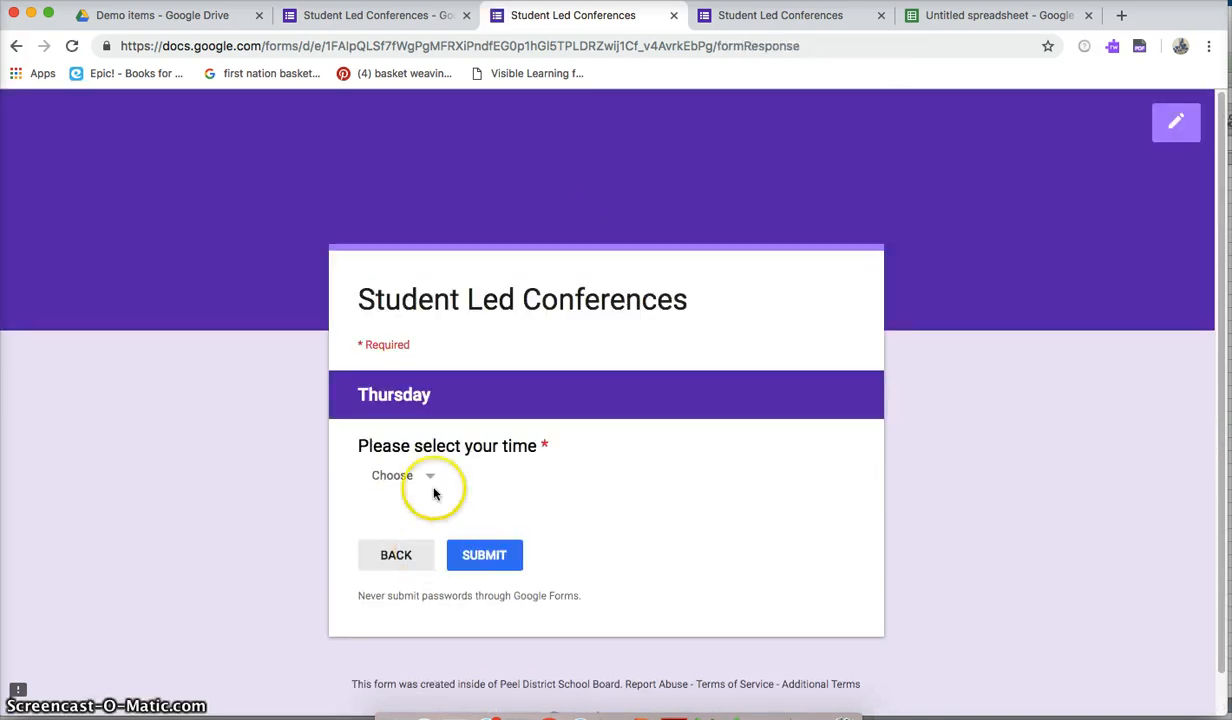
left_click(427, 476)
left_click(403, 271)
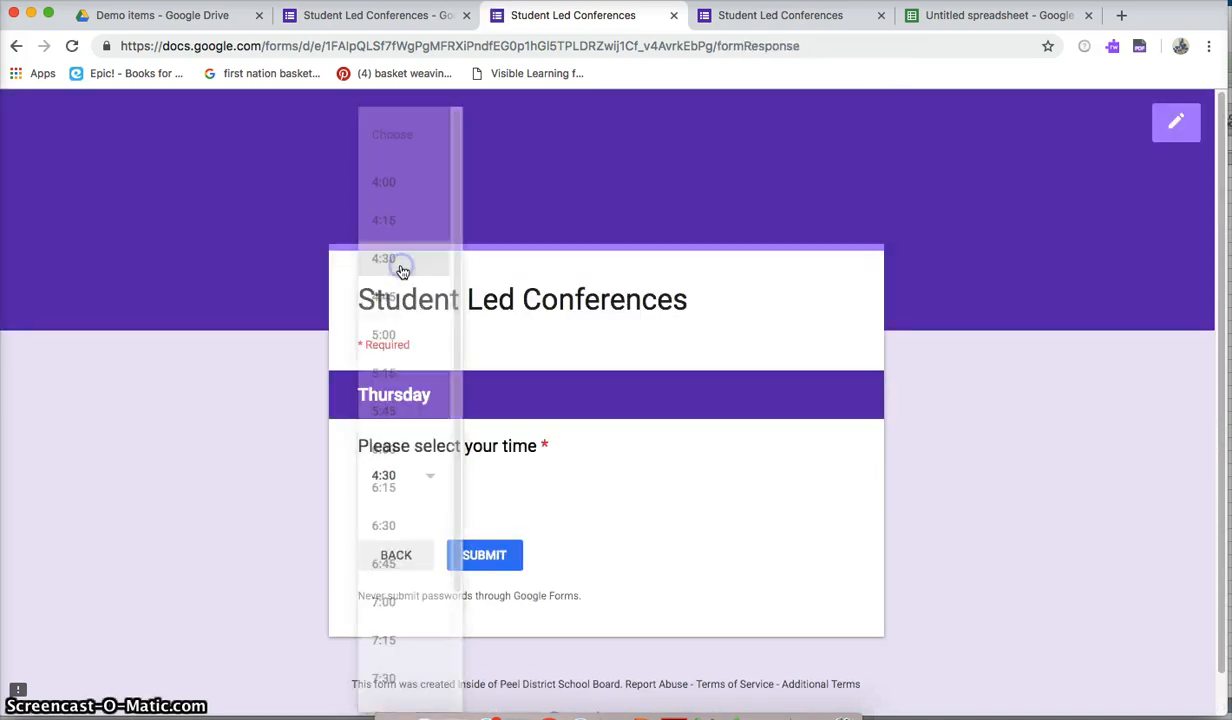
left_click(476, 547)
- Start another response with a different child's name and Thursday November 15th, and continue to the Thursday section
left_click(470, 388)
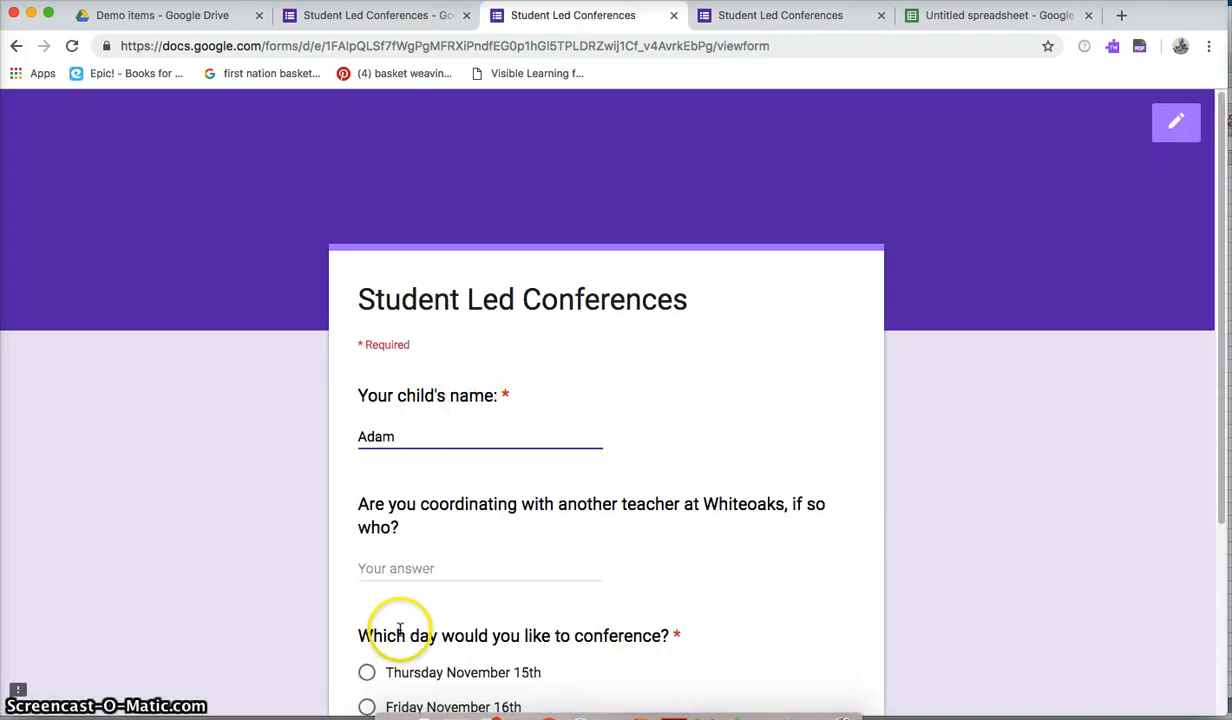
left_click(432, 566)
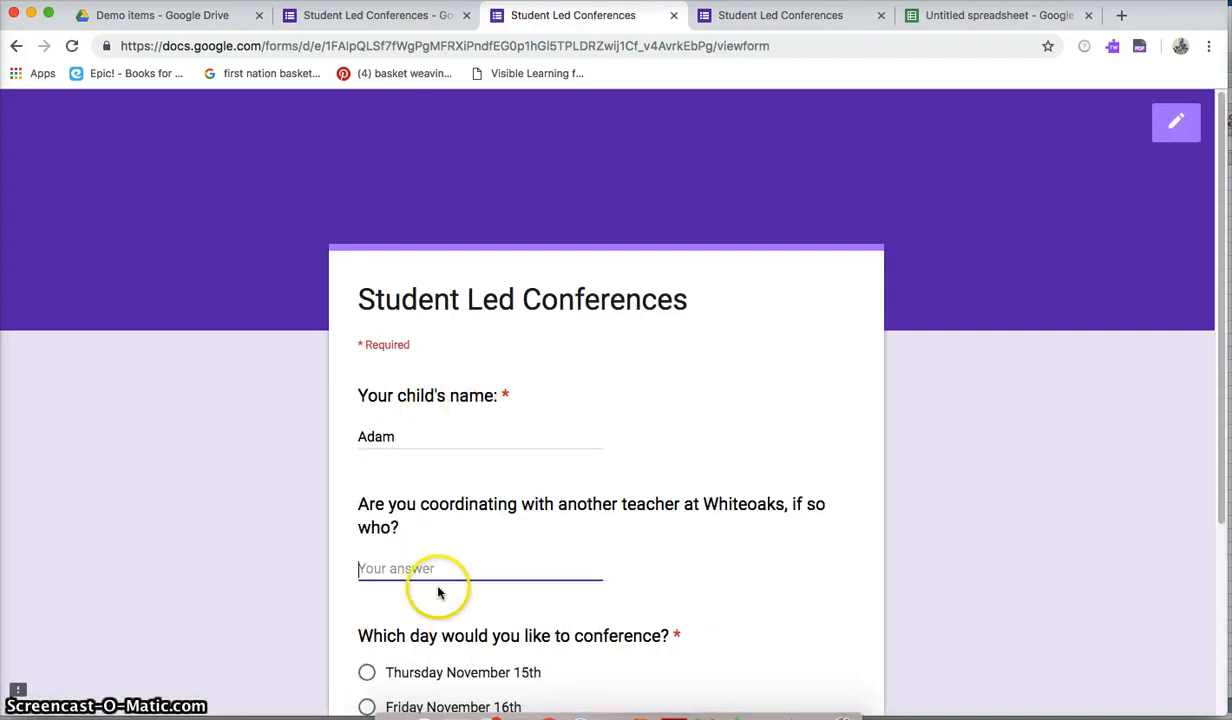
left_click(368, 675)
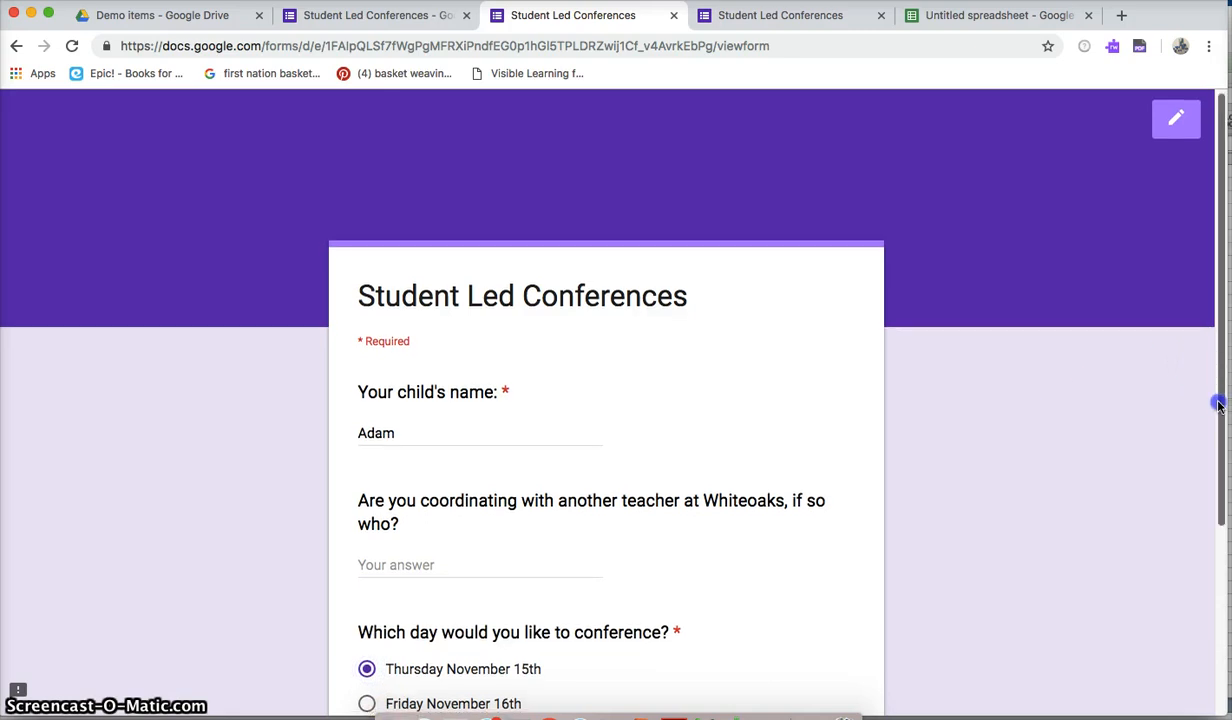
left_click_drag(1216, 410, 1216, 467)
left_click(396, 698)
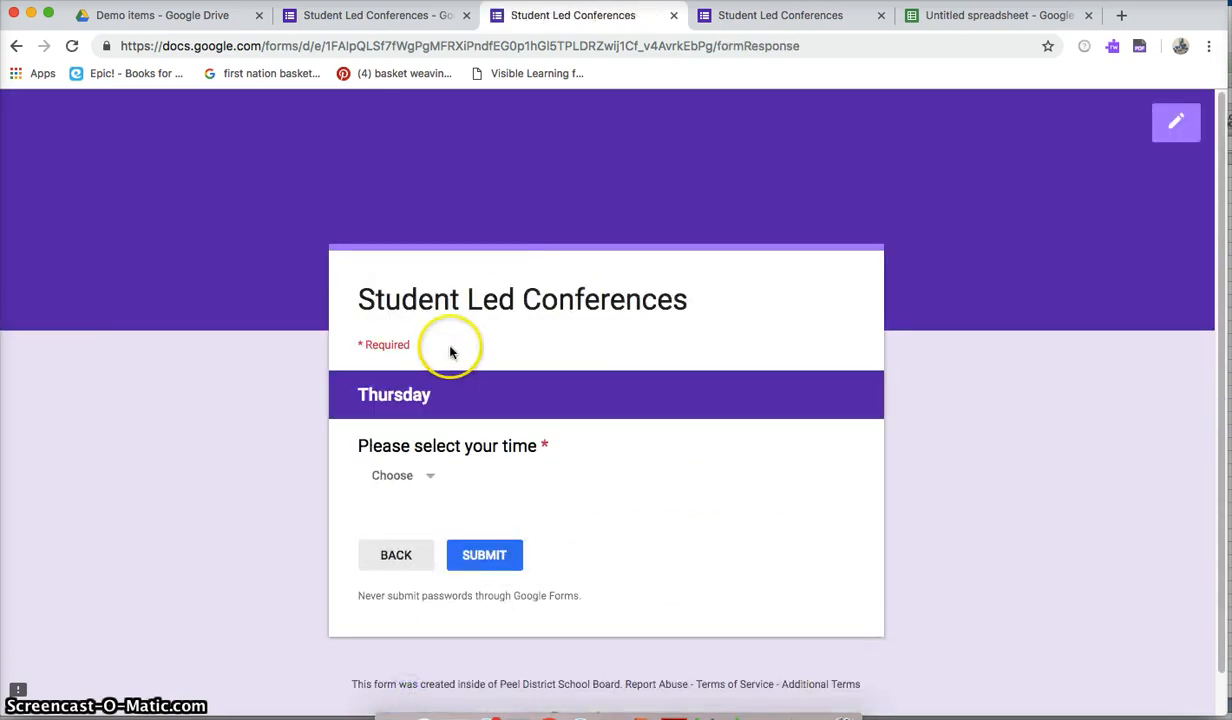
- Check the remaining Thursday times, submit this response with 6:00, and open another blank response
left_click(405, 478)
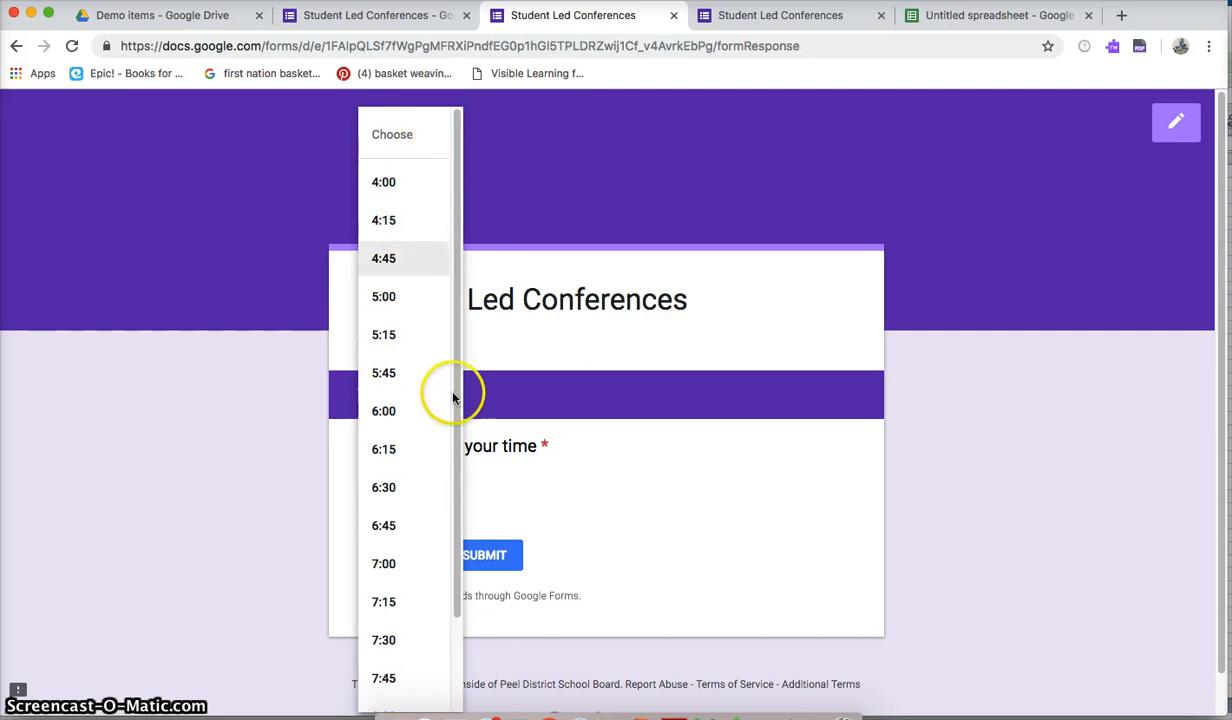
left_click(694, 481)
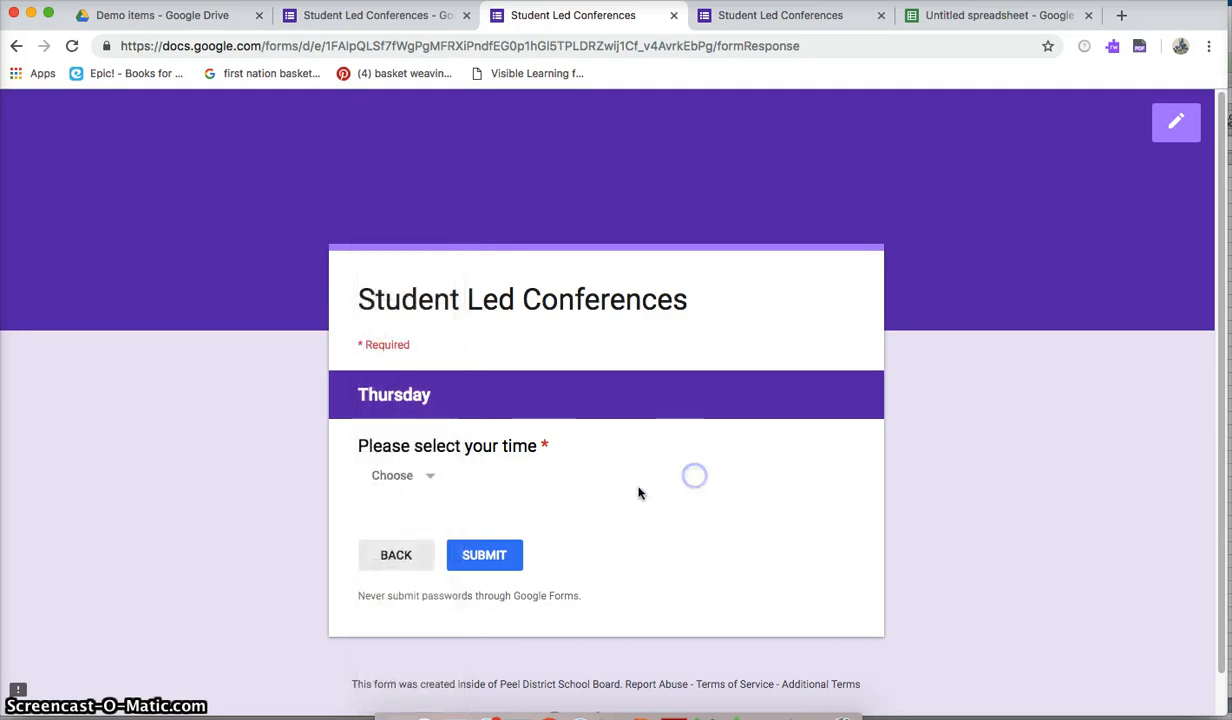
left_click(436, 483)
left_click(423, 412)
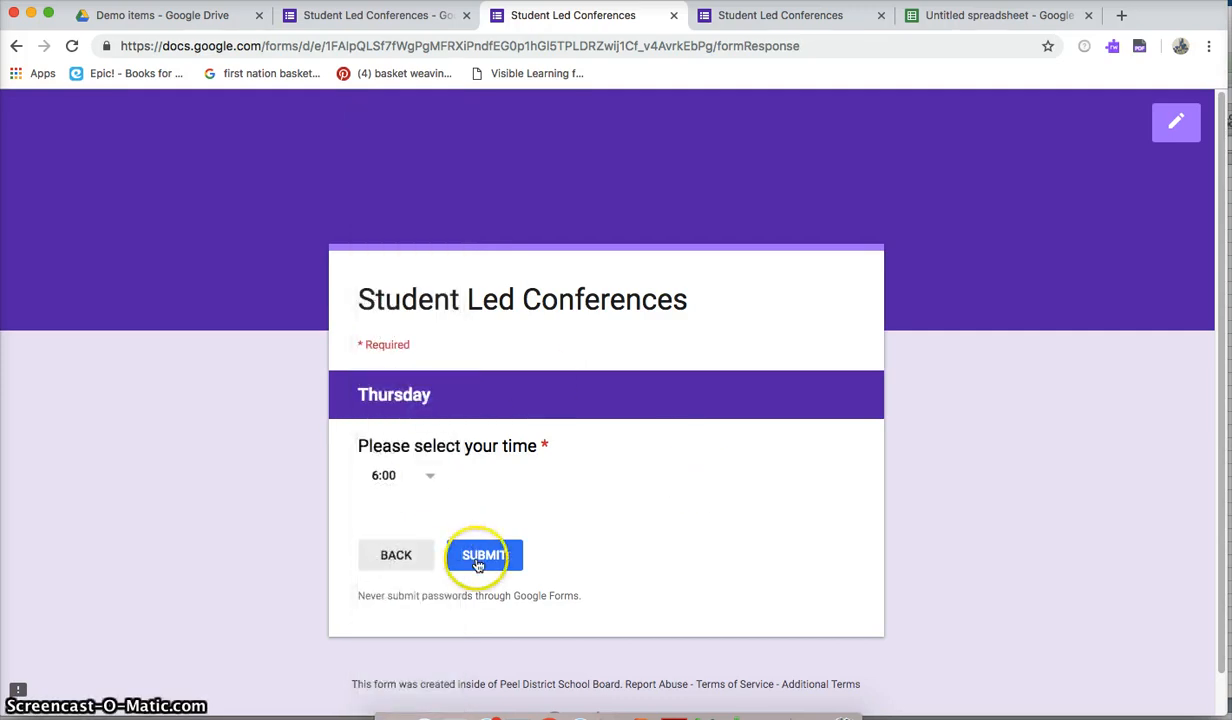
left_click(467, 384)
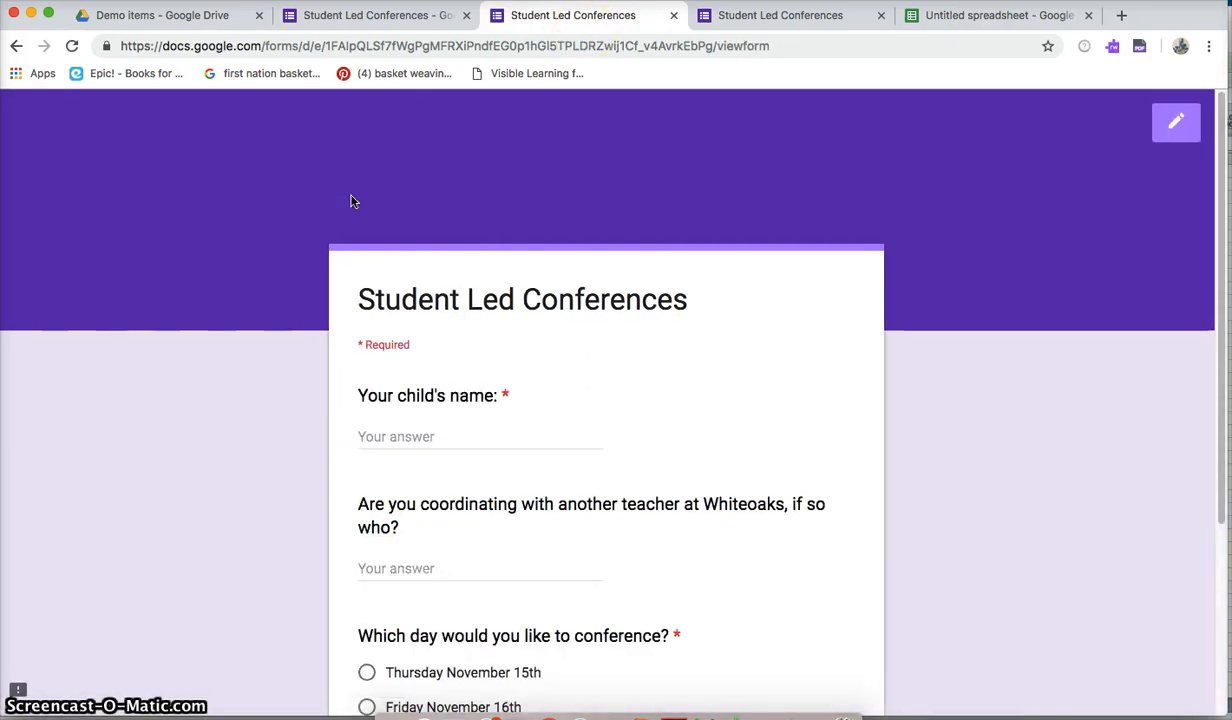
- Return to the form editor's responses and create a new spreadsheet to collect them
left_click(352, 15)
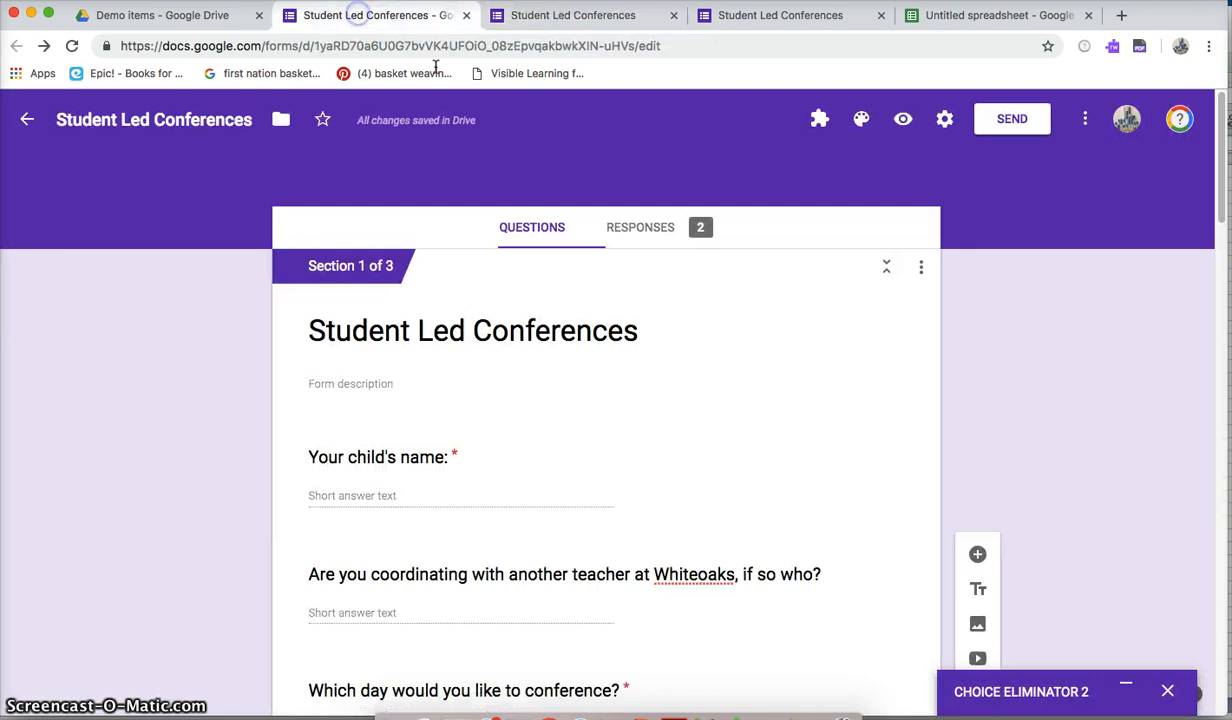
left_click(665, 236)
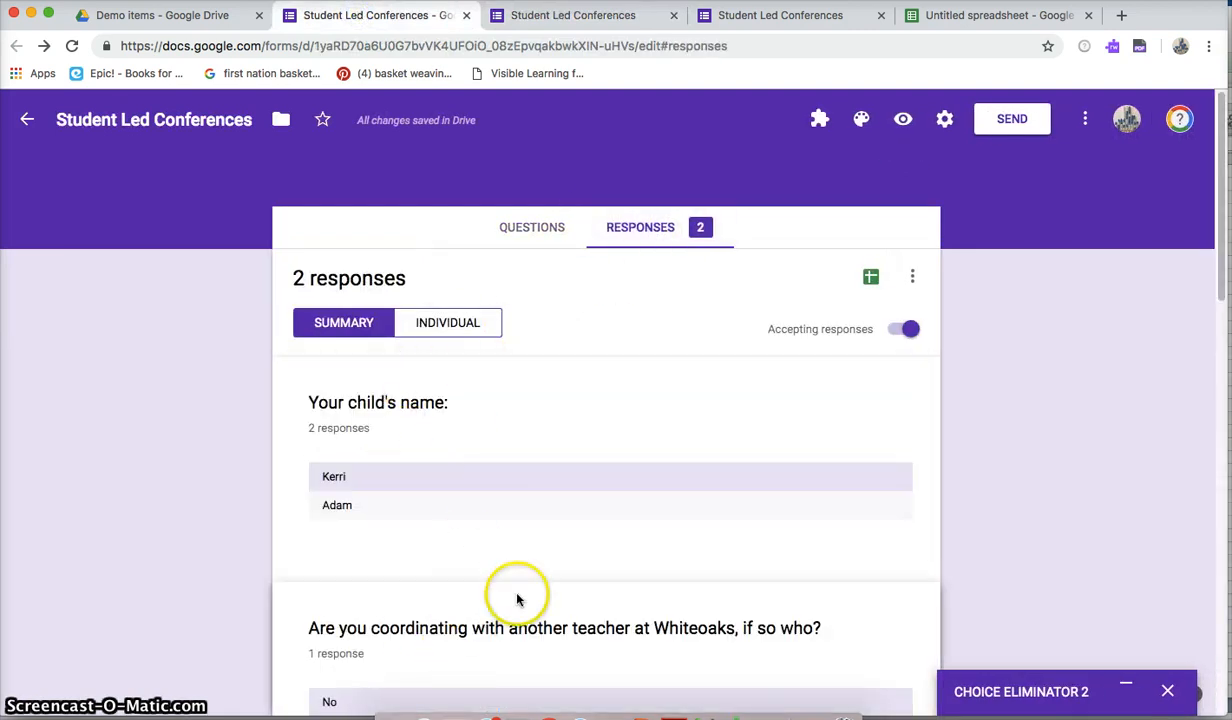
left_click(870, 278)
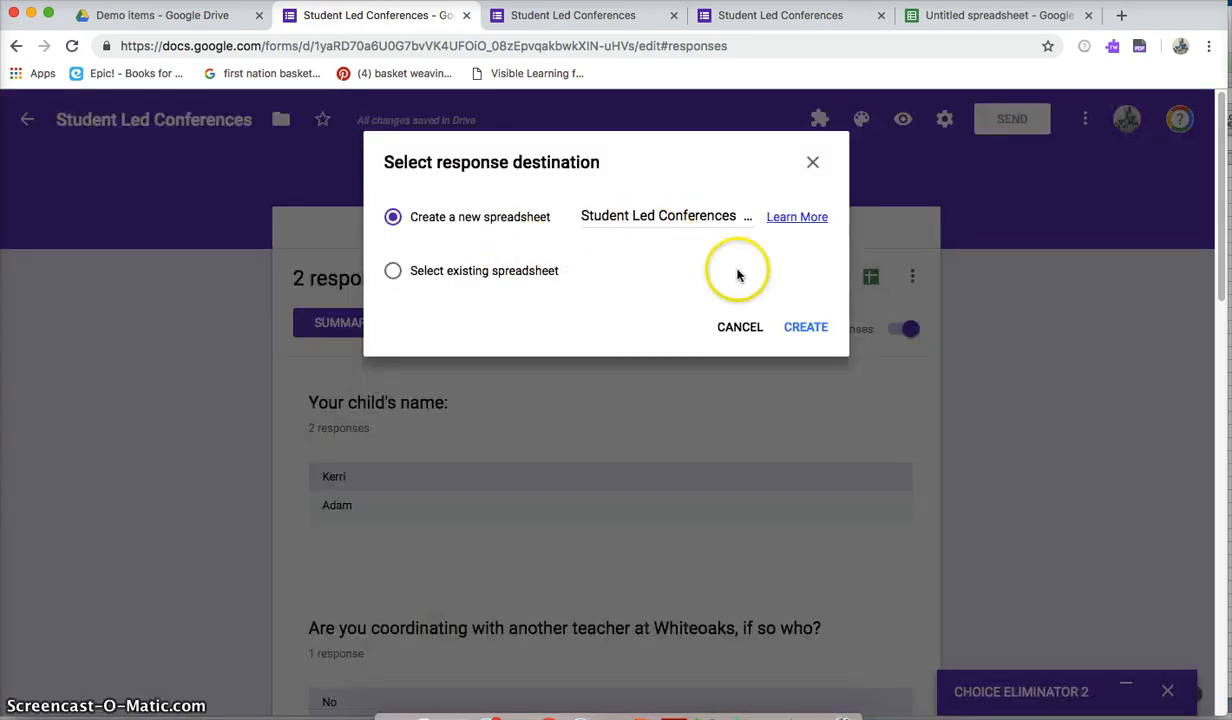
left_click(820, 326)
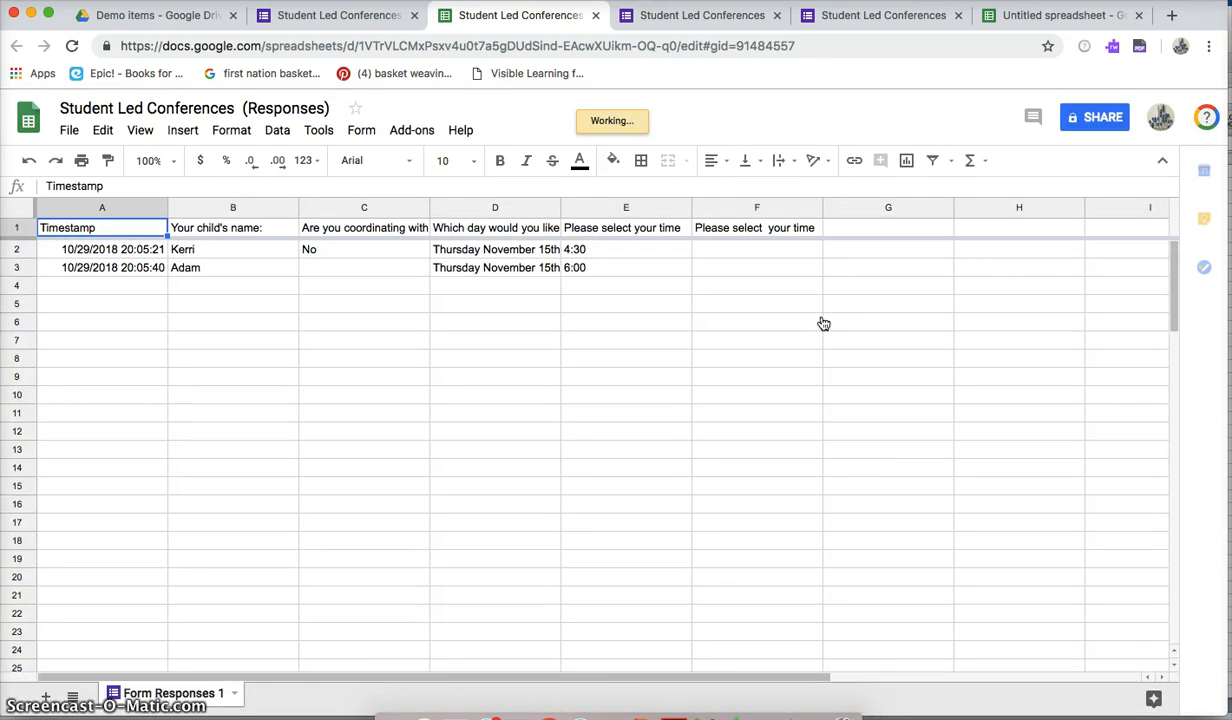
- Examine the timestamps, child names, conference days and selected times of the two responses in the spreadsheet
left_click(72, 256)
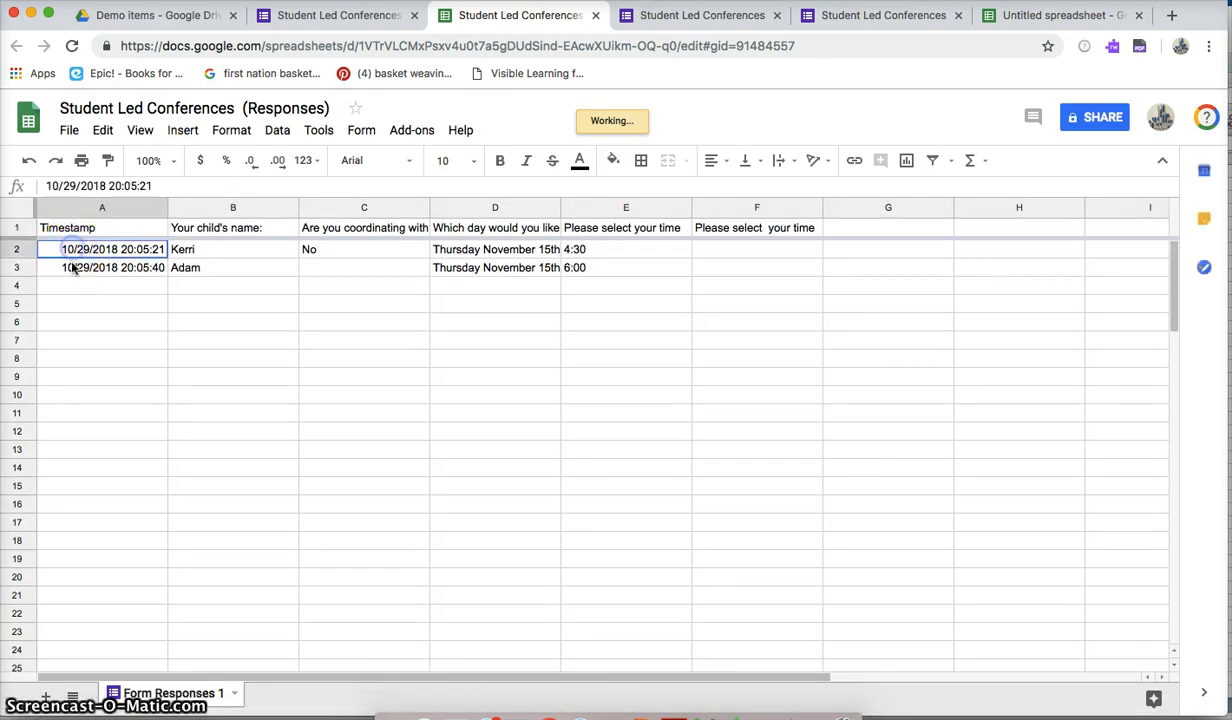
left_click(72, 268)
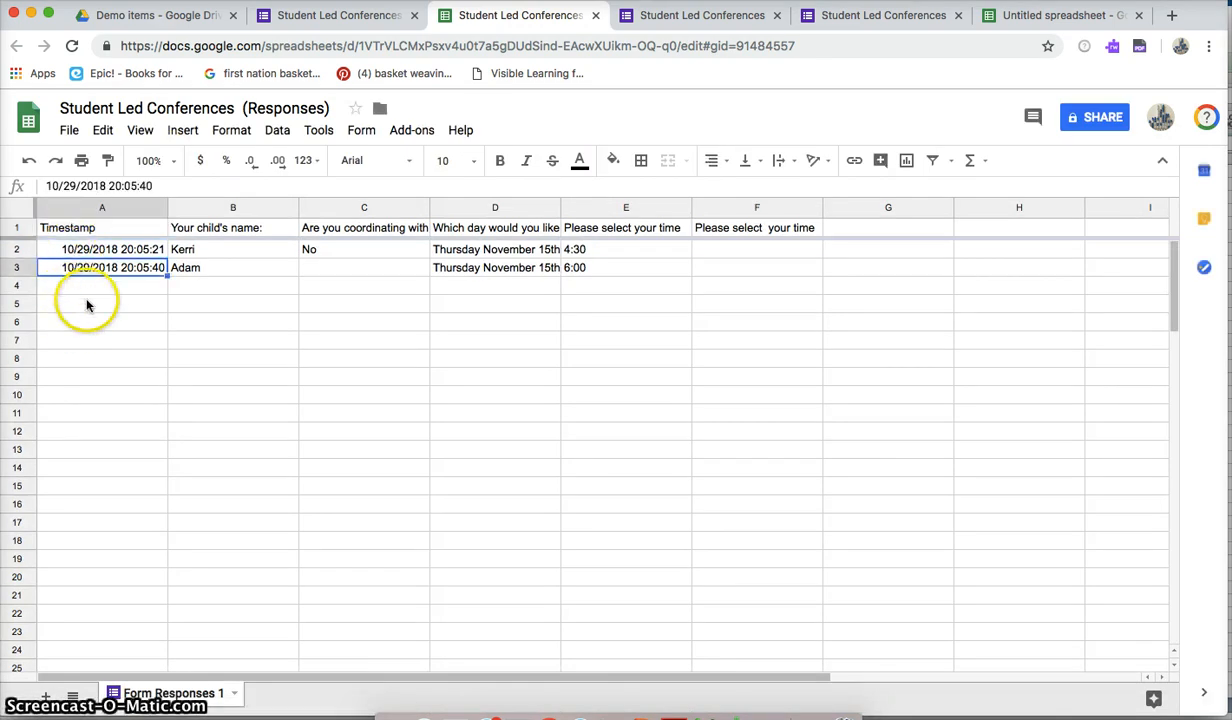
left_click(97, 287)
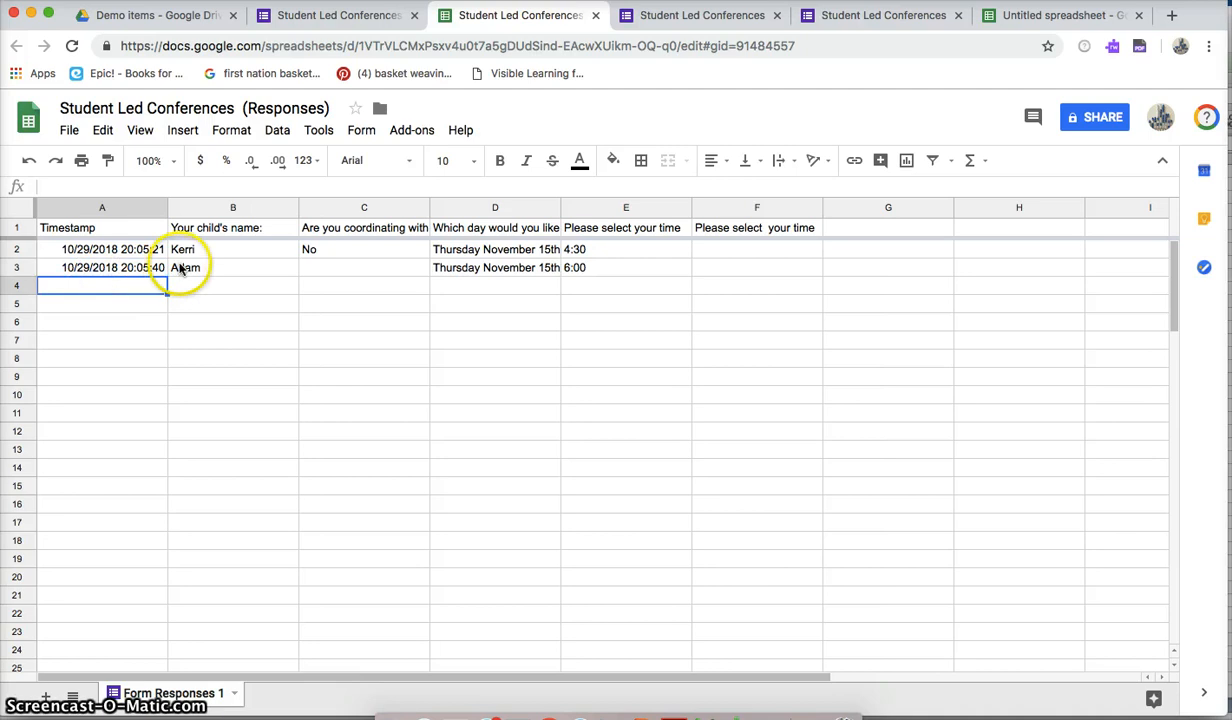
left_click(235, 252)
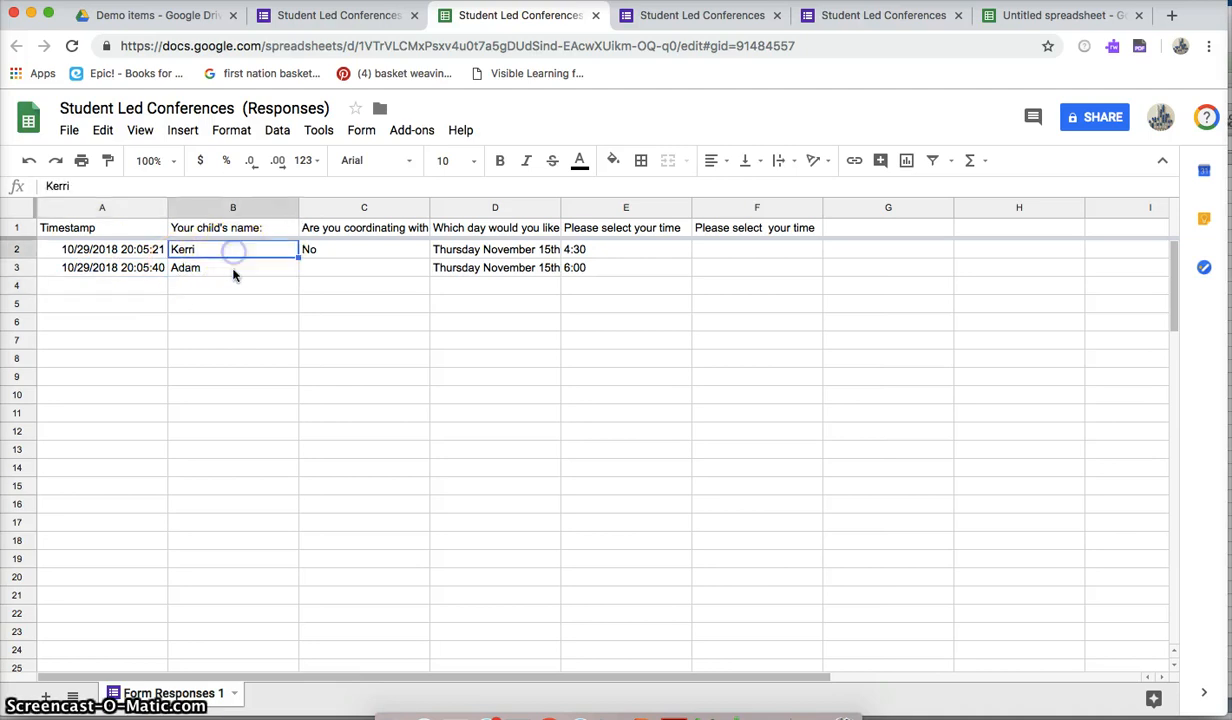
left_click(233, 272)
left_click(239, 257)
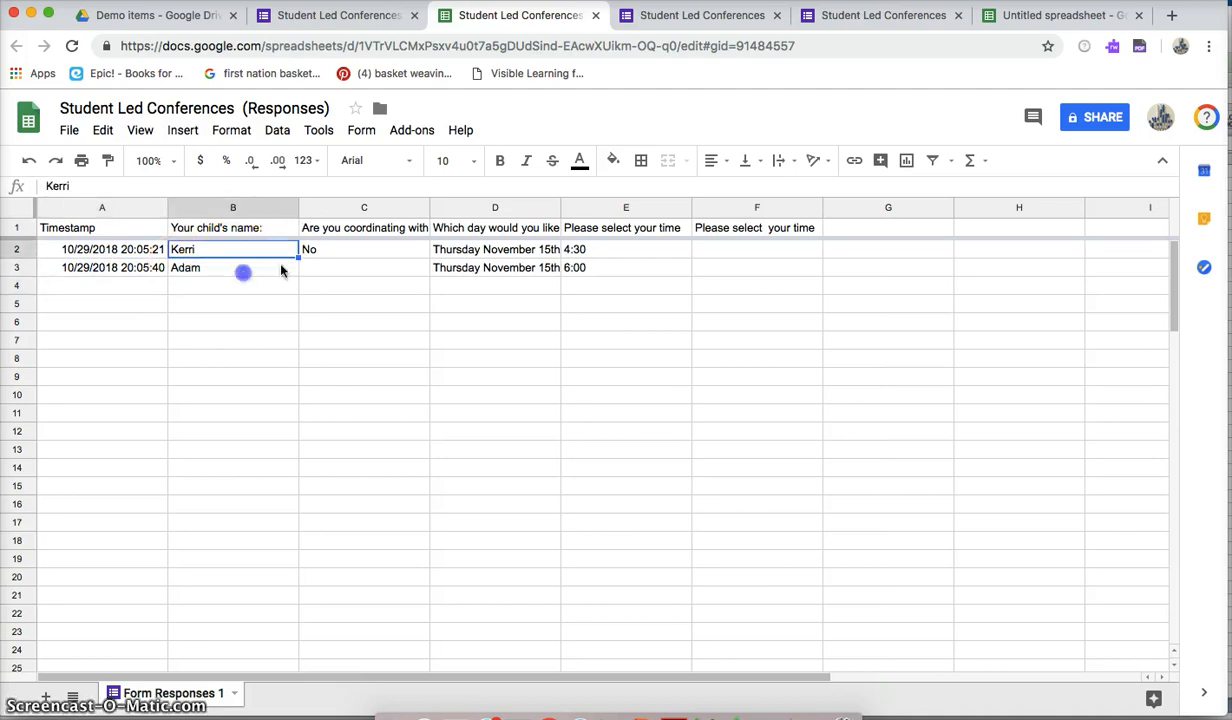
left_click(243, 272)
left_click(508, 253)
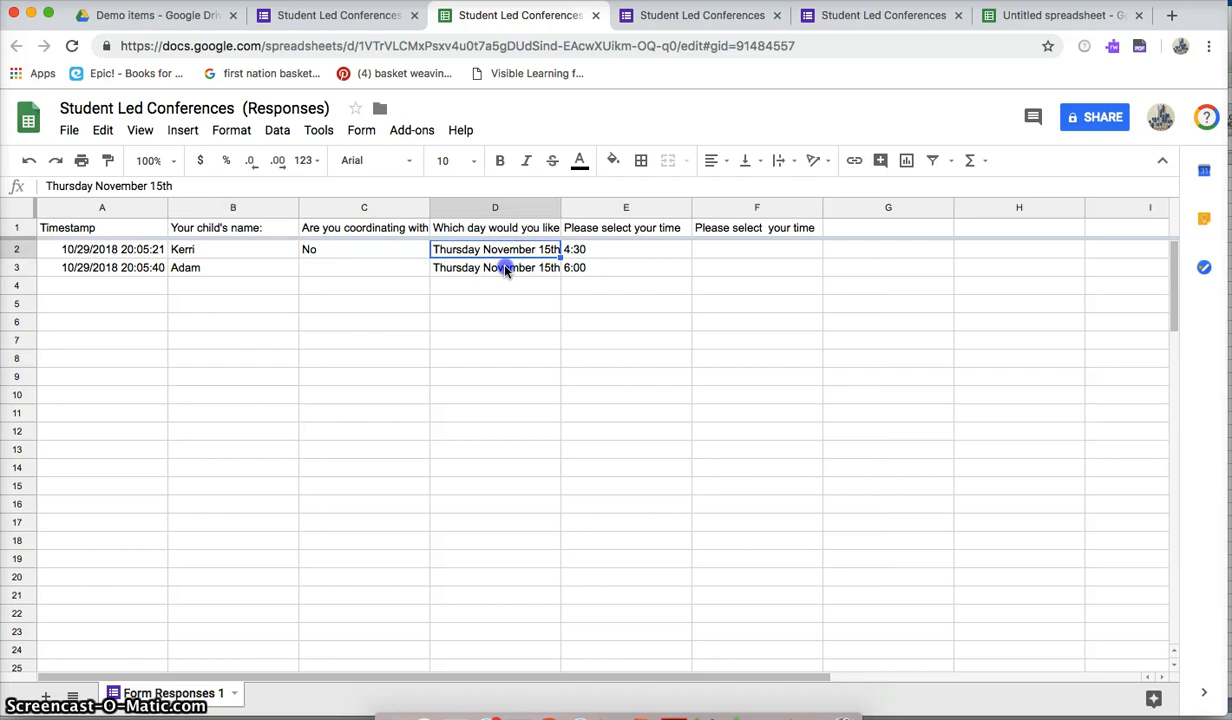
left_click(507, 269)
left_click(590, 251)
left_click(586, 268)
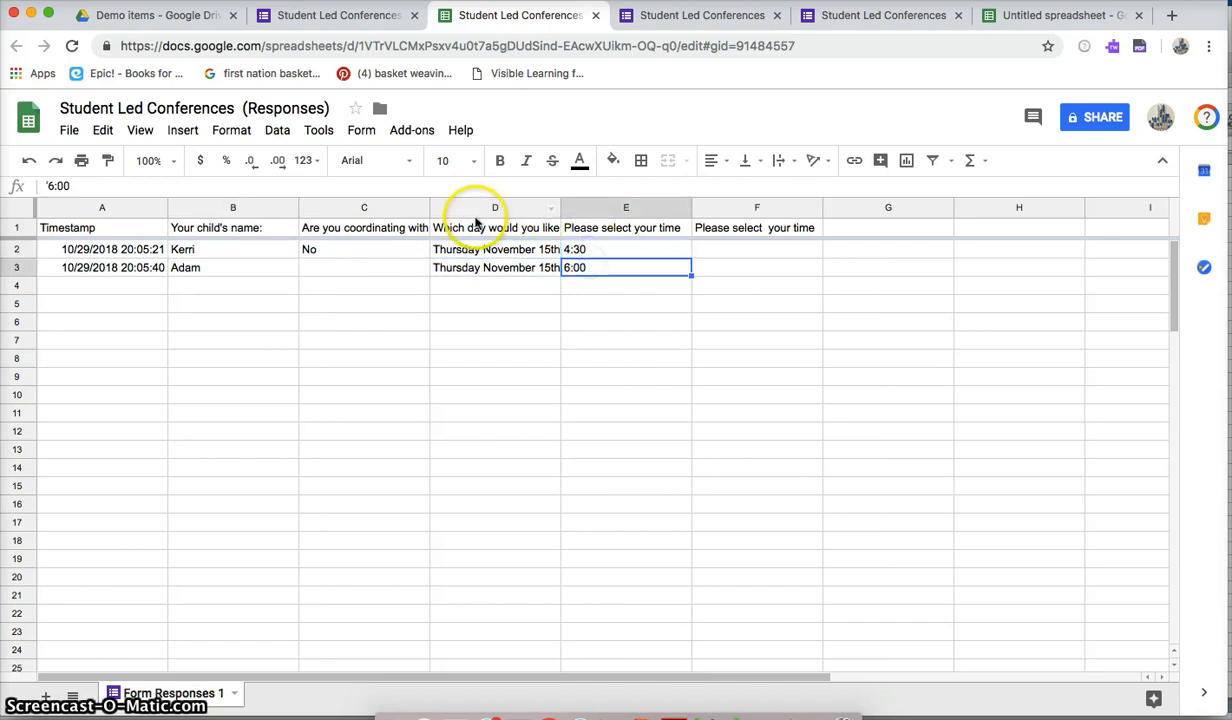
- Wrap the text in header row 1 of the response sheet so the full questions fit
left_click(22, 229)
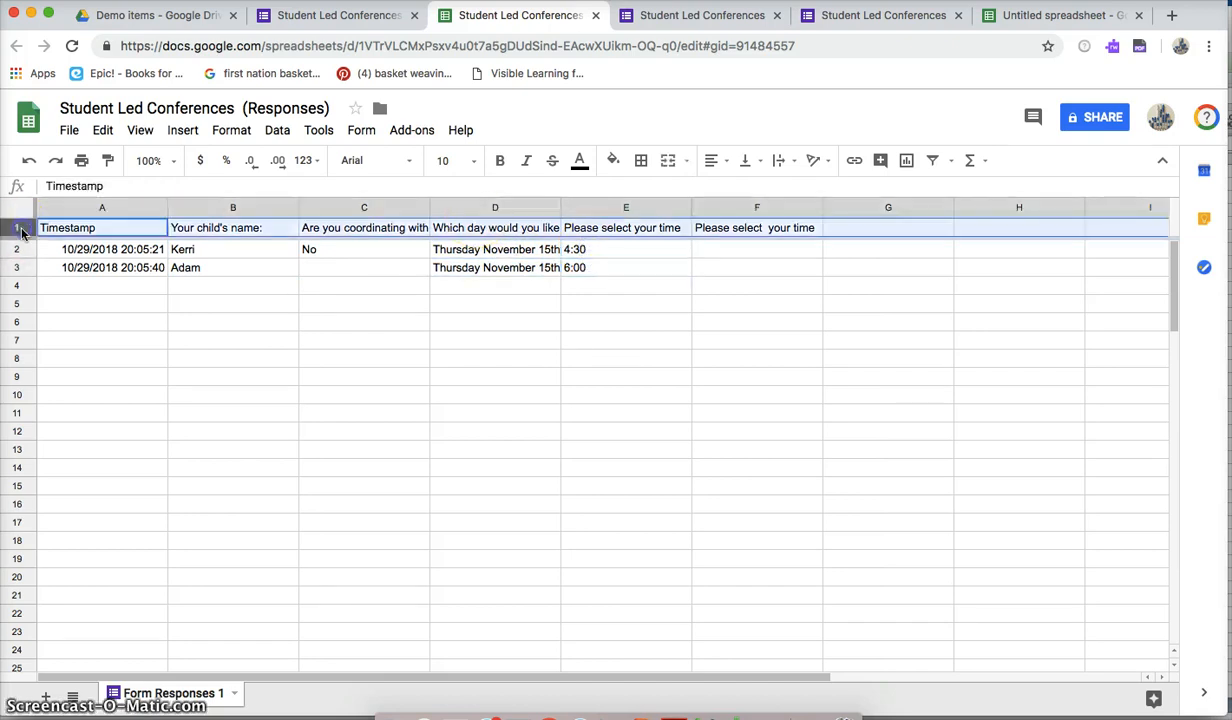
left_click(781, 160)
left_click(809, 191)
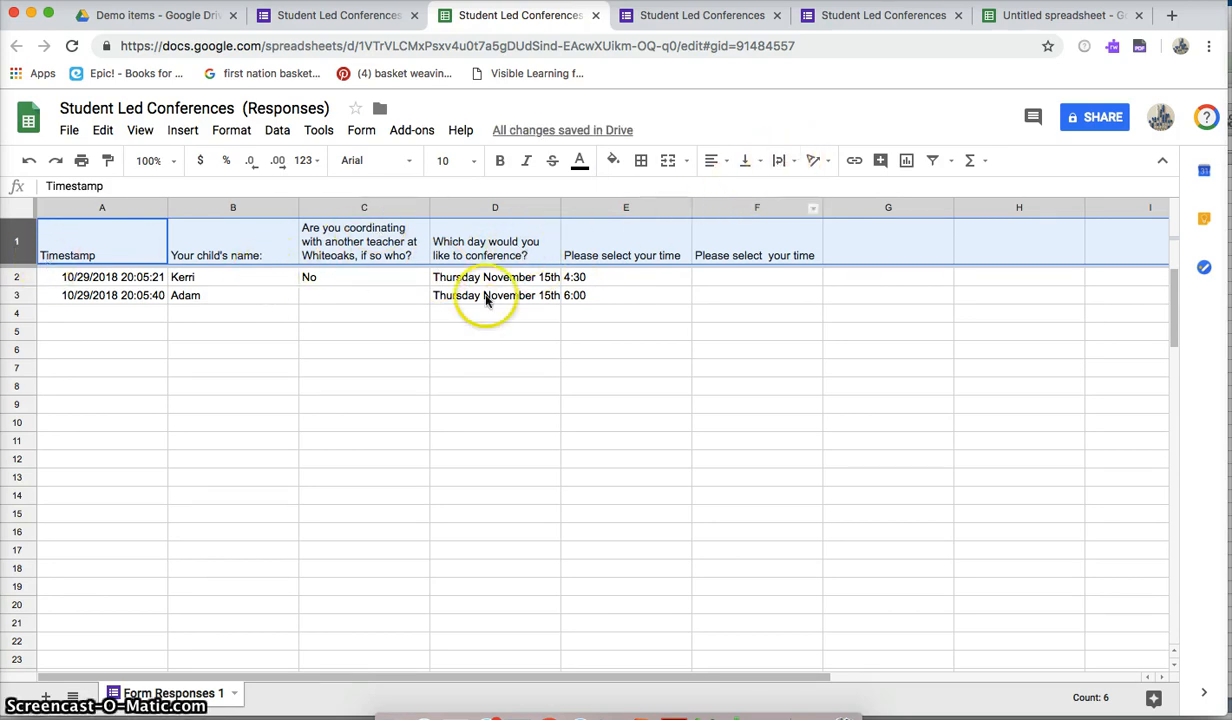
- Widen the conference day column D in the response sheet so its dates fit apart from the selected times
left_click(558, 207)
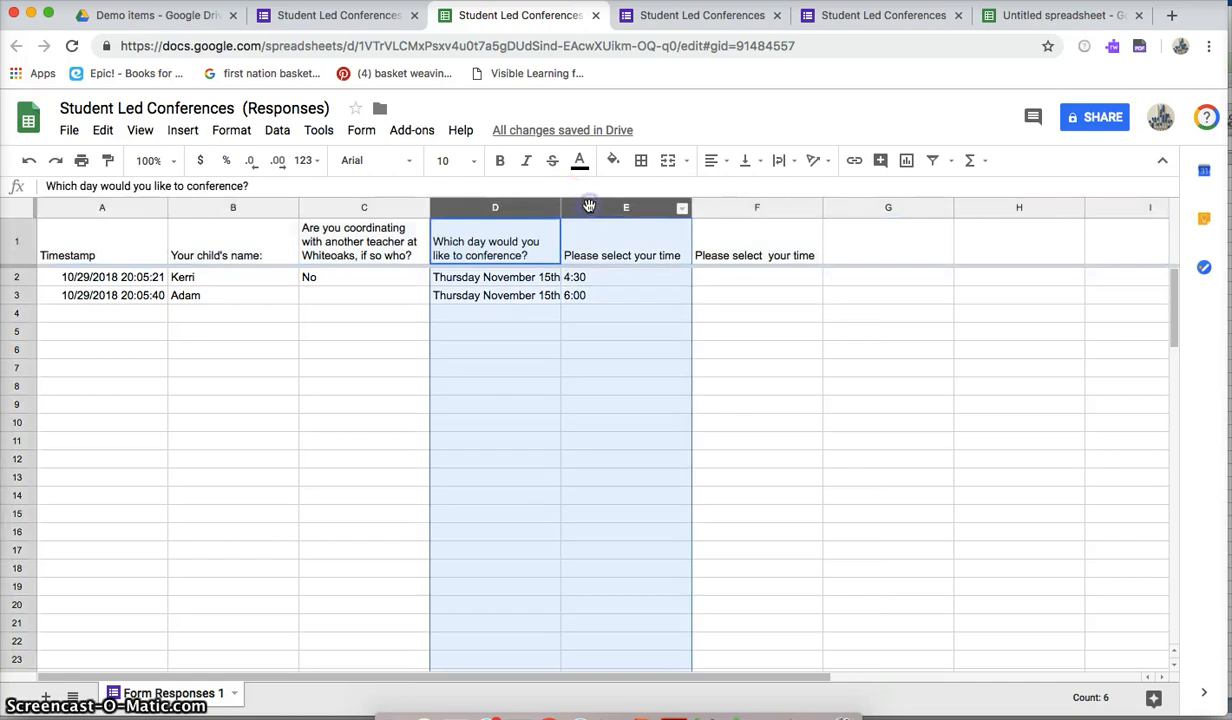
left_click(546, 348)
left_click_drag(560, 208, 590, 208)
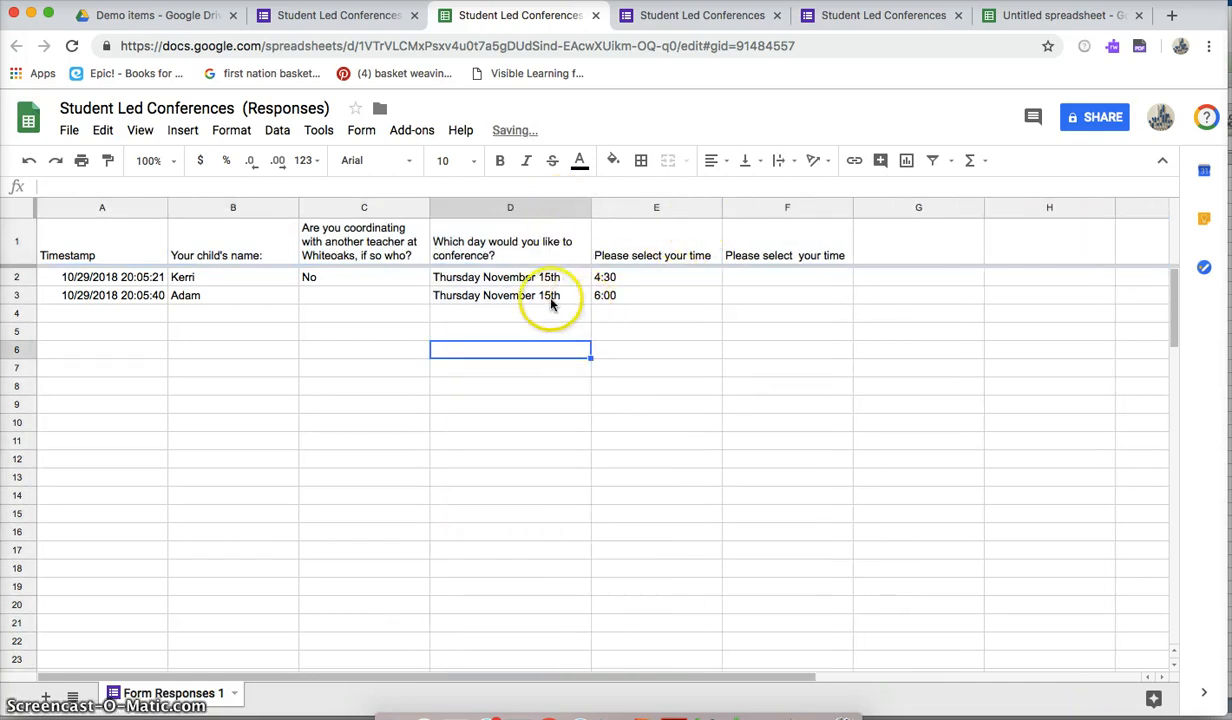
left_click(503, 312)
left_click(758, 313)
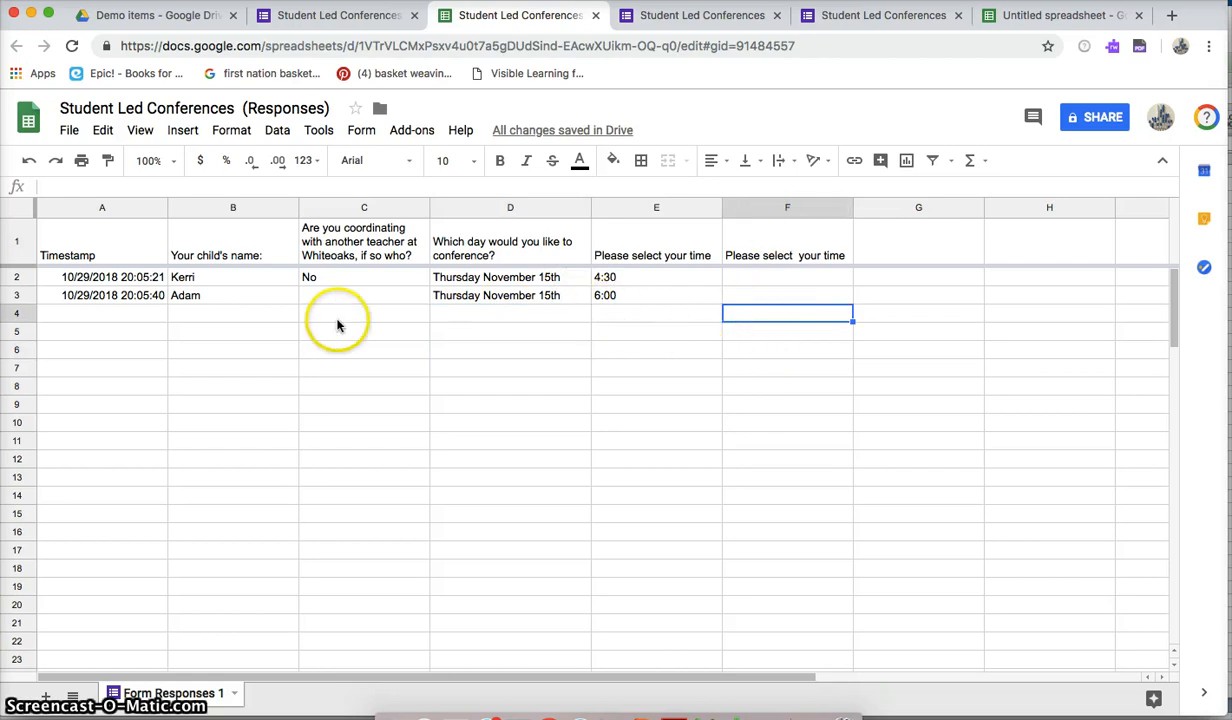
- Return to the form editor, view the options for sending the form by email and link, and leave without sending
left_click(392, 17)
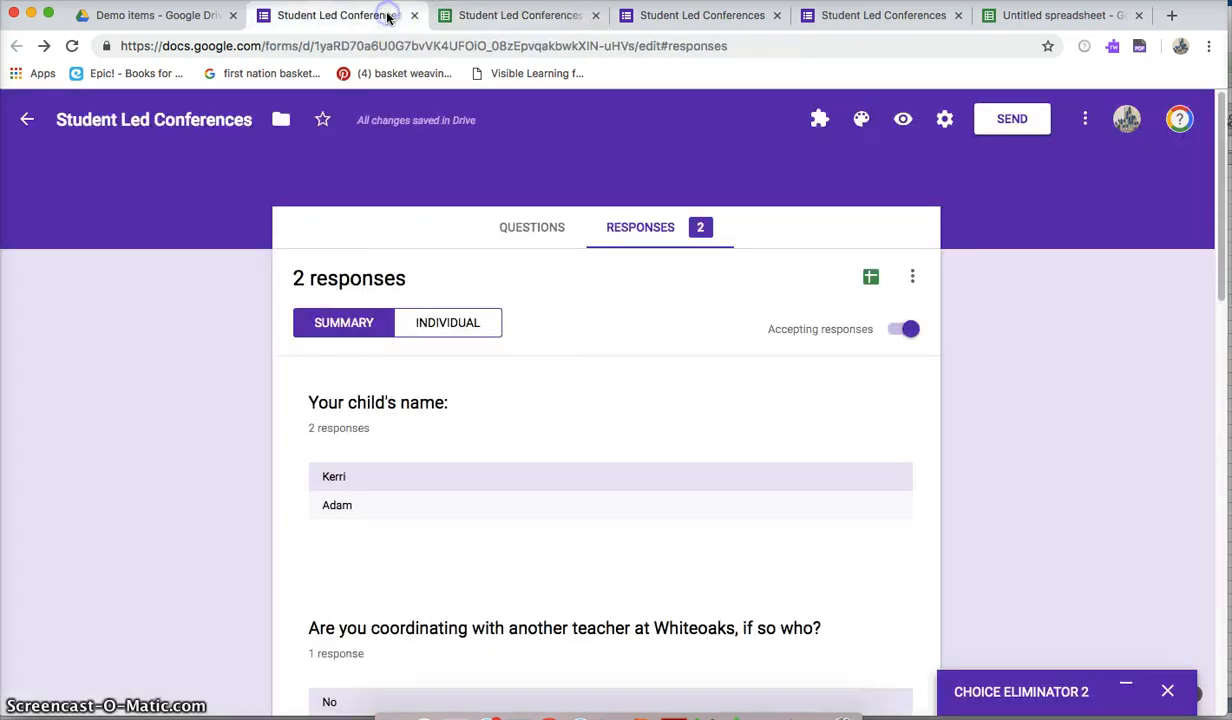
left_click(1011, 124)
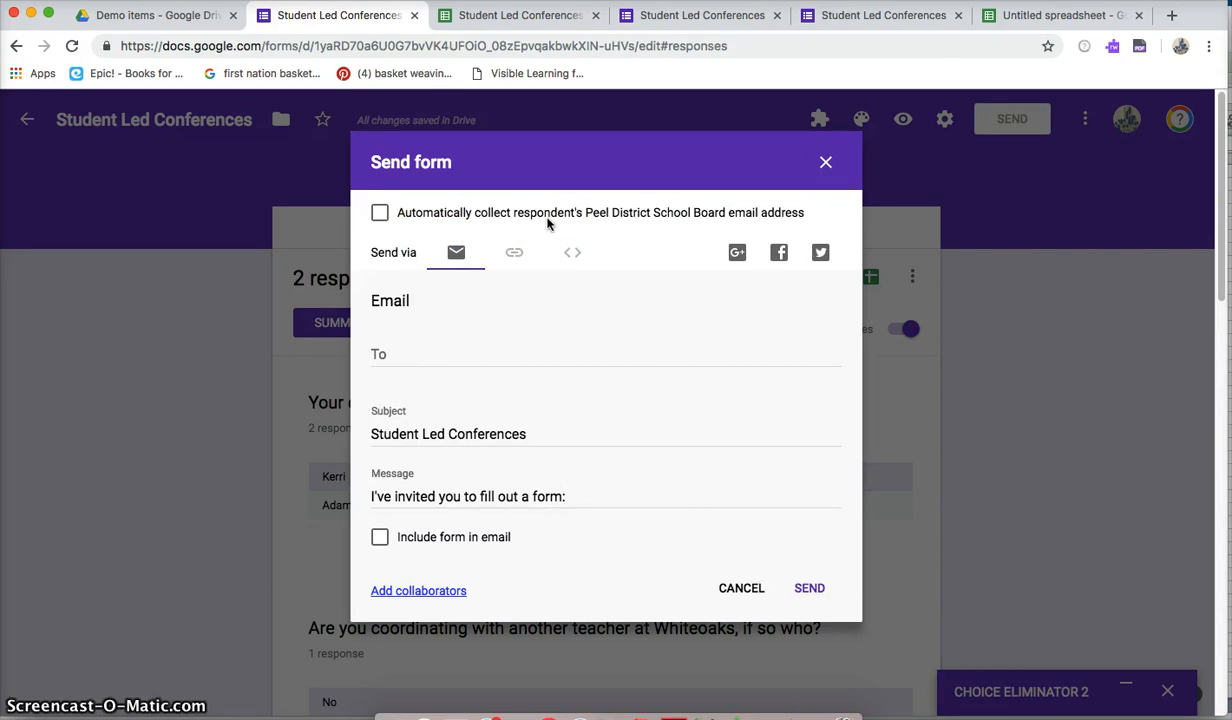
left_click(516, 254)
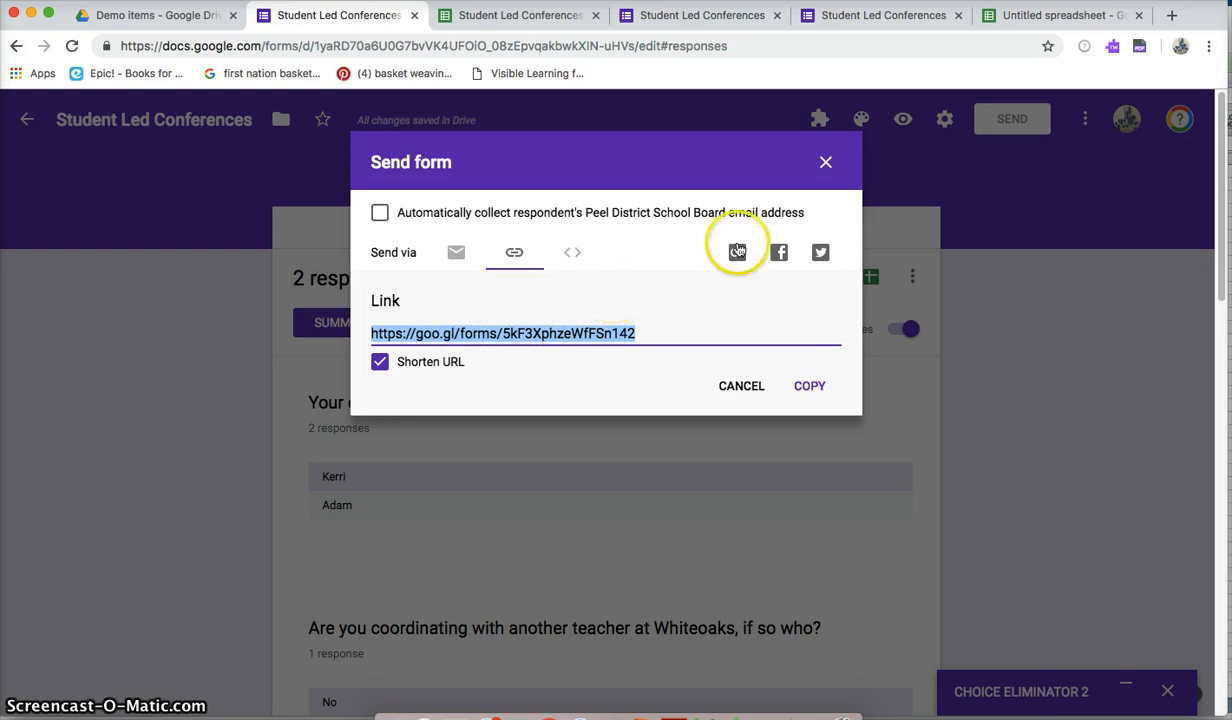
left_click(741, 386)
- Remove the form's restriction to users in Peel District School Board and trusted domains, and save the settings
left_click(947, 120)
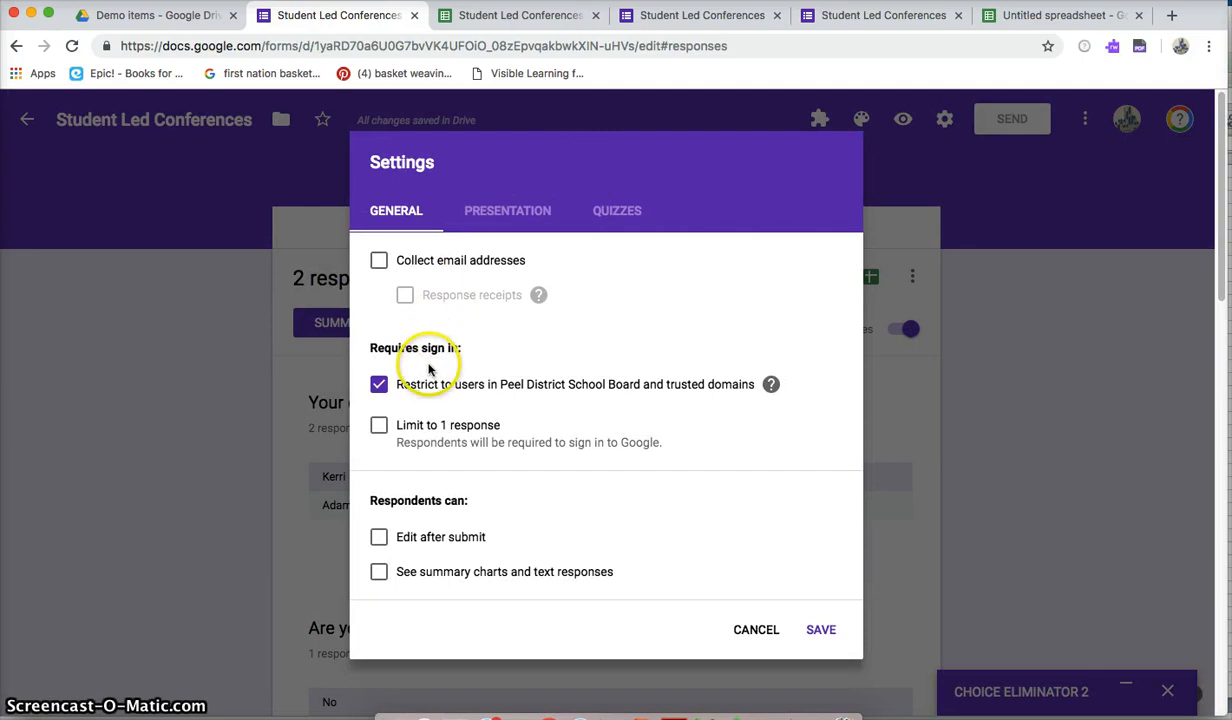
left_click(945, 119)
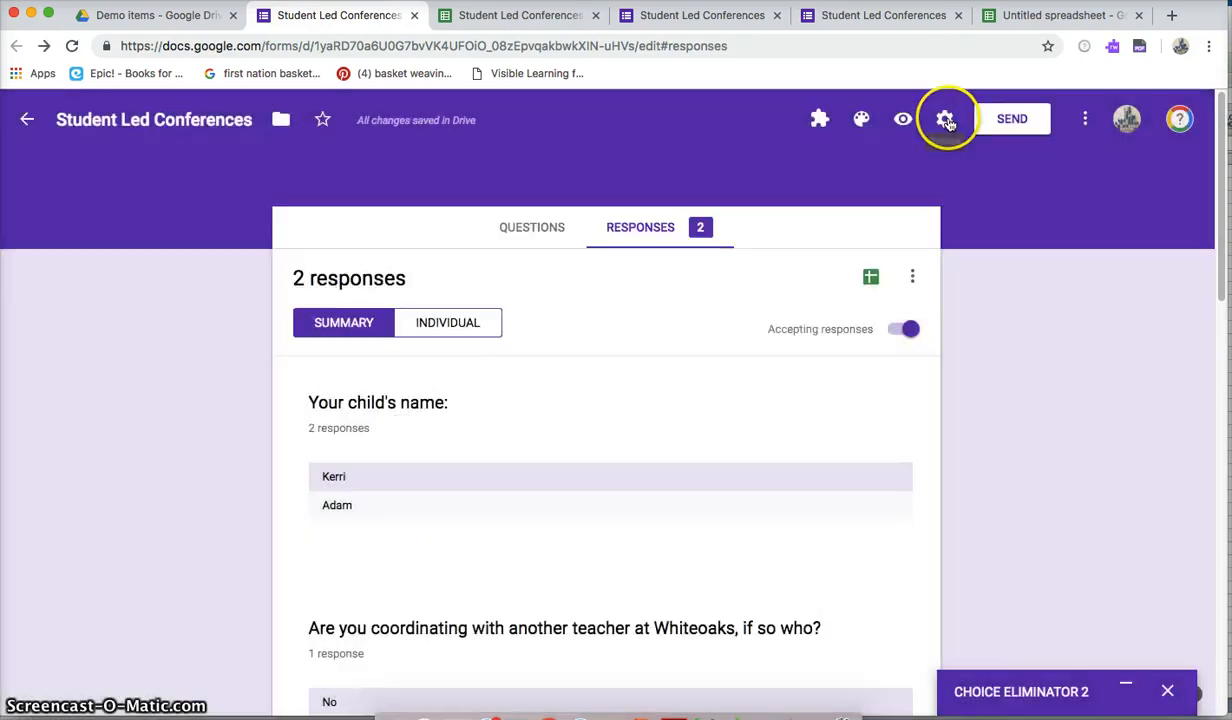
left_click(945, 119)
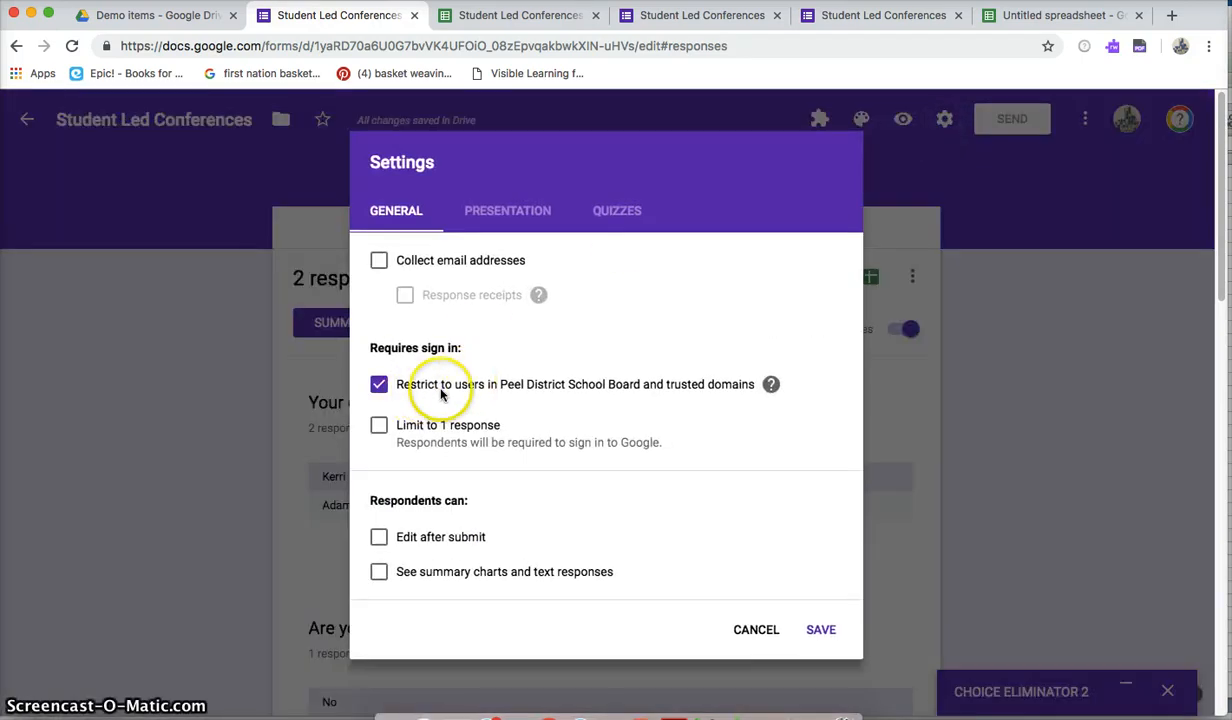
left_click(379, 386)
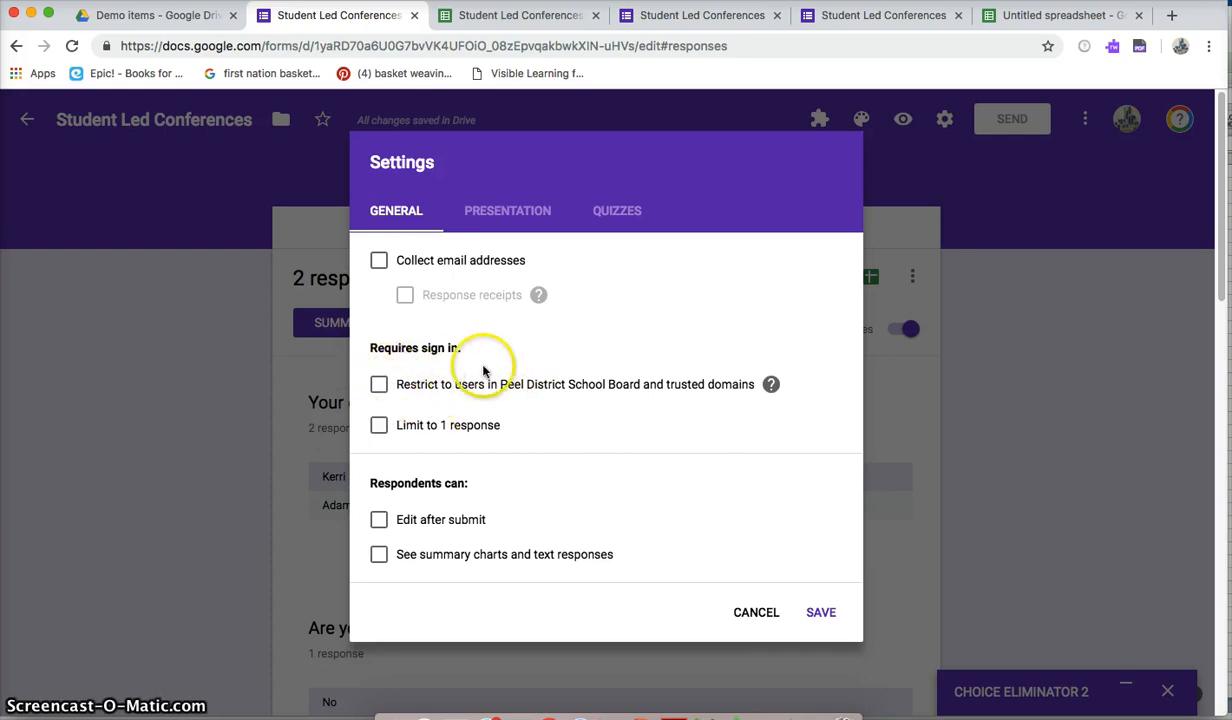
left_click(822, 612)
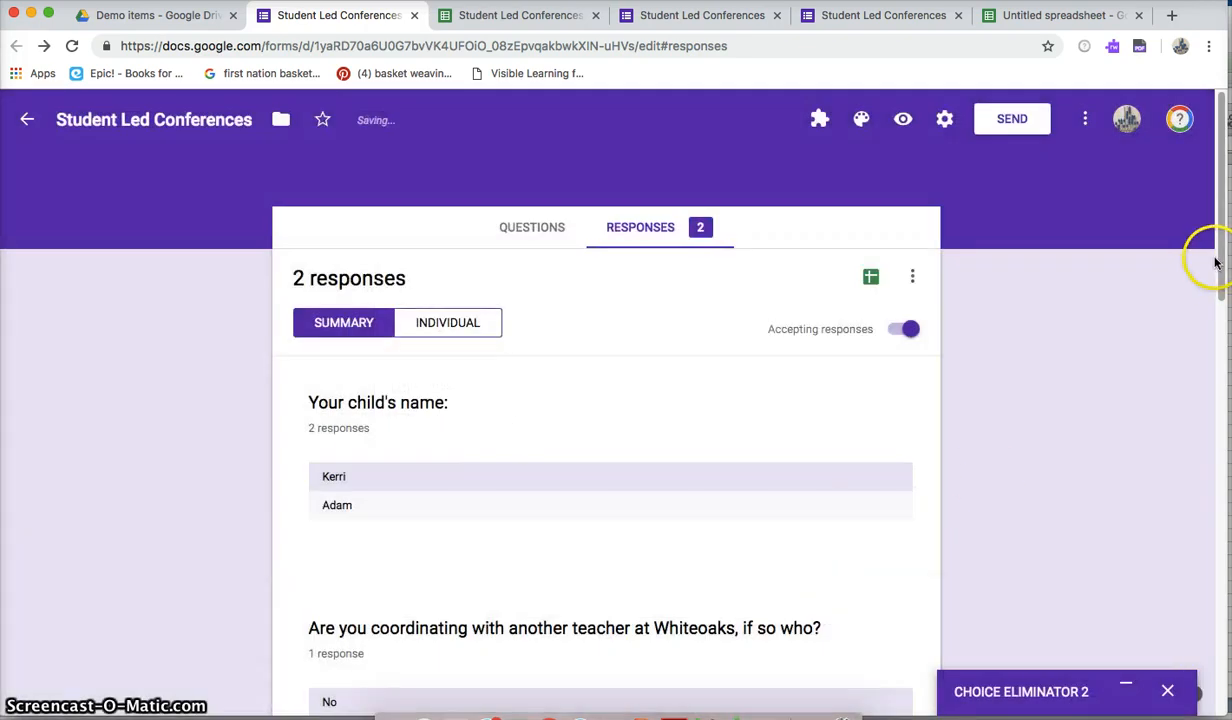
- Review the form's first-section questions and the additional form options, including making a copy
left_click(553, 229)
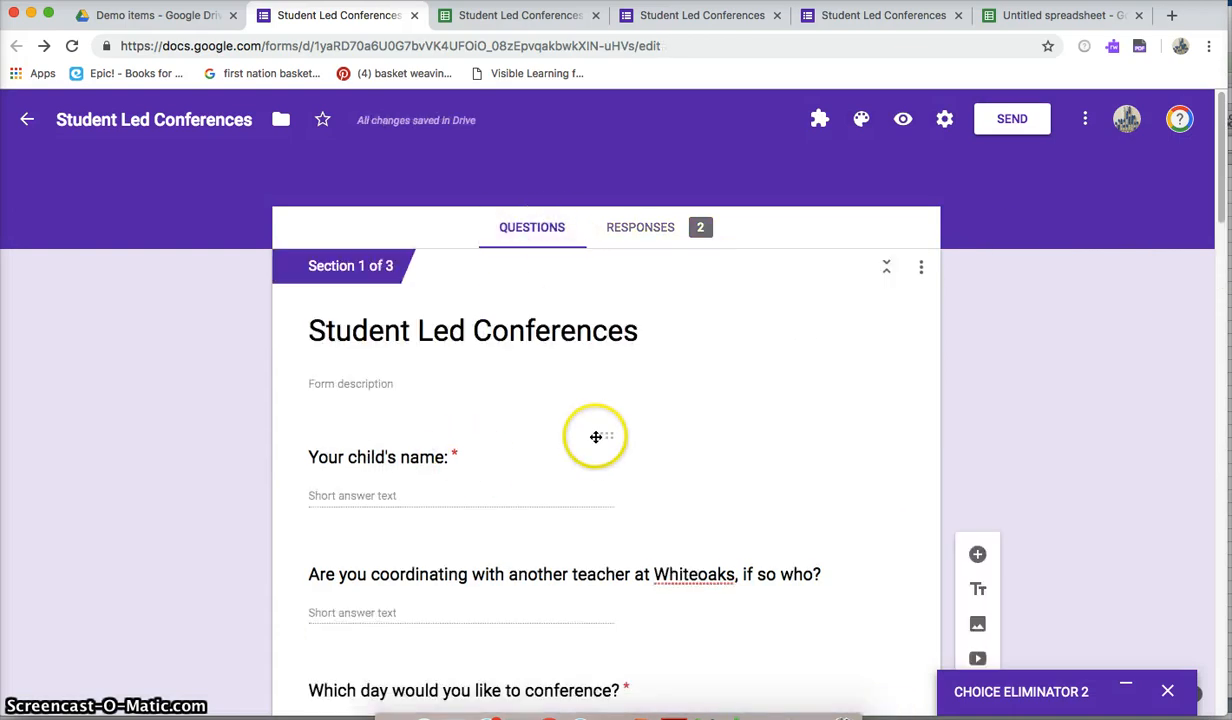
scroll(1218, 250, "down", 3)
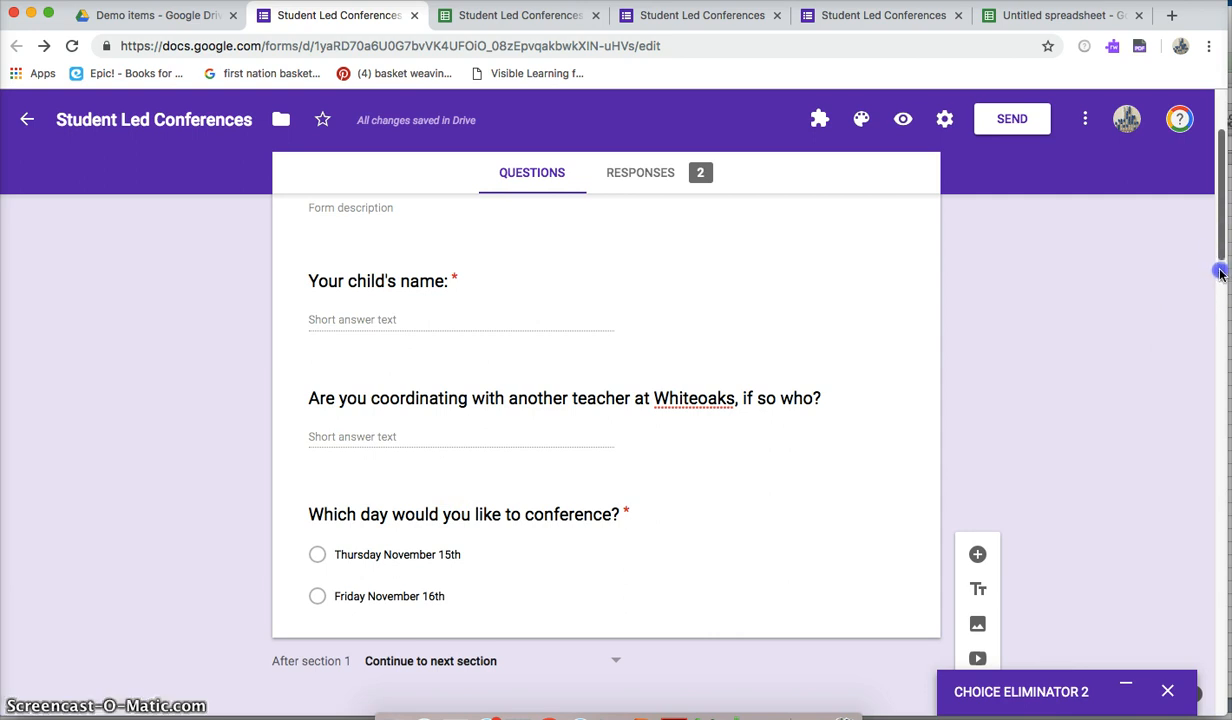
left_click_drag(1220, 273, 1228, 120)
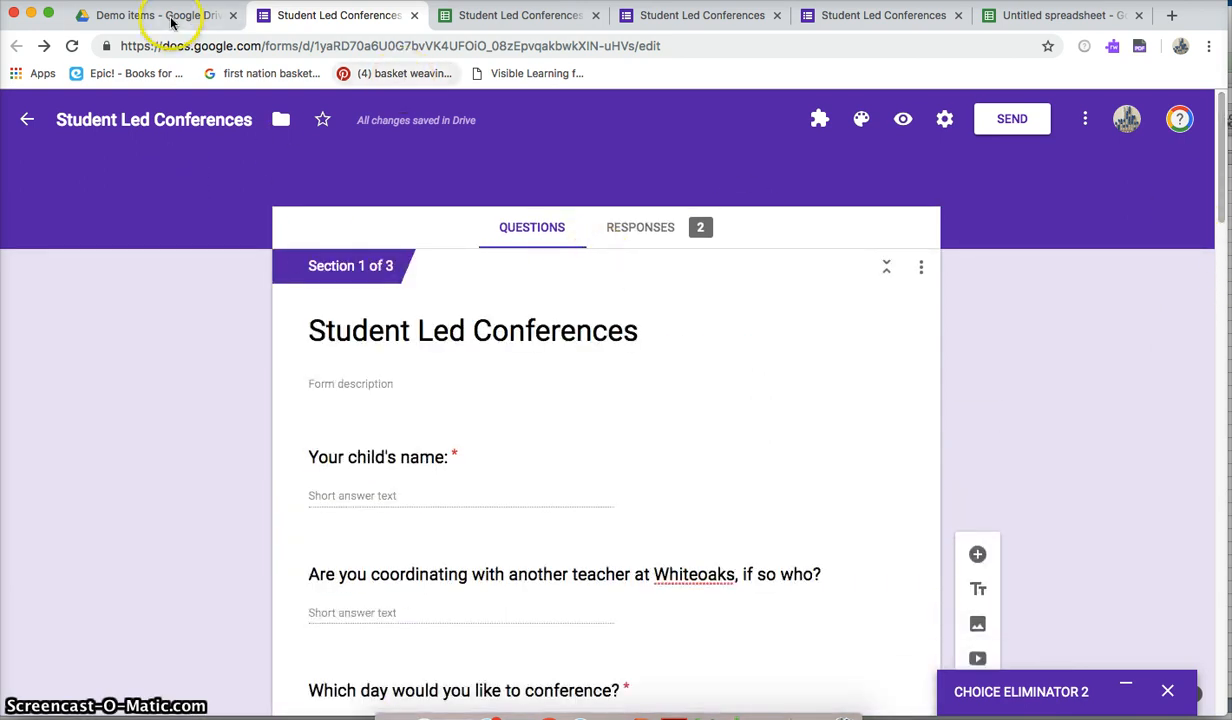
left_click(314, 20)
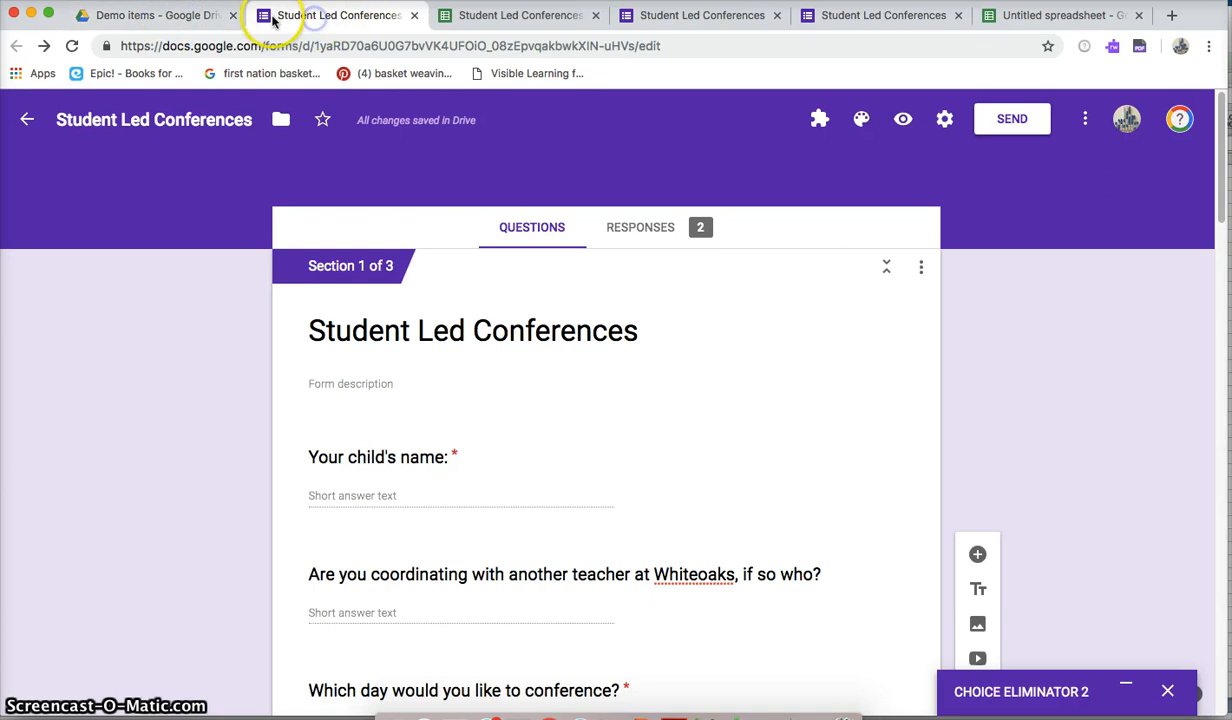
left_click(1087, 121)
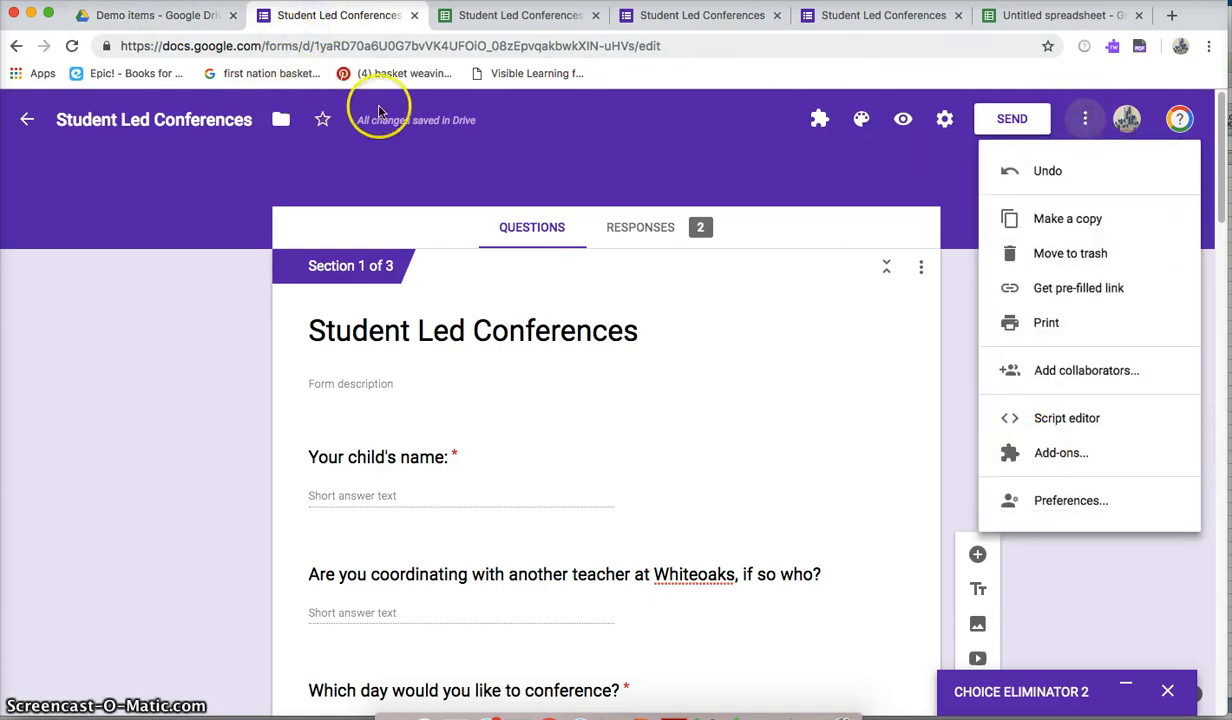
- Make a copy of the Student Parent Conferences form in the Demo items folder in Google Drive
left_click(162, 18)
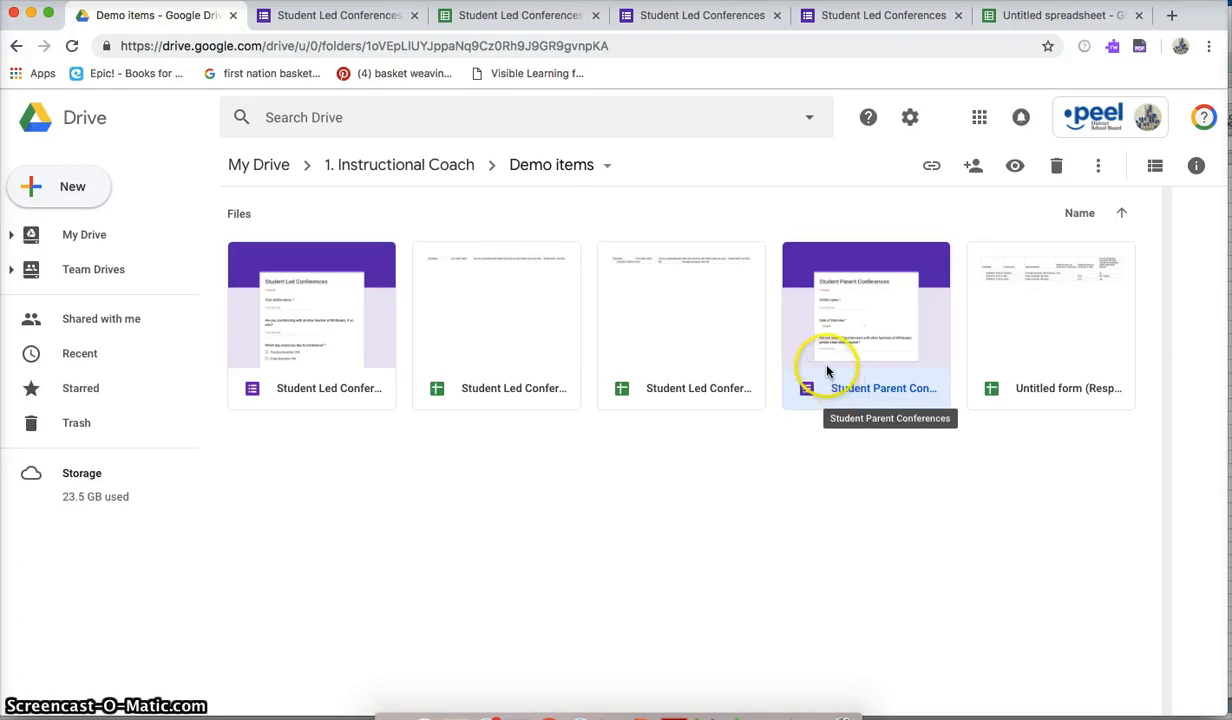
double_click(841, 391)
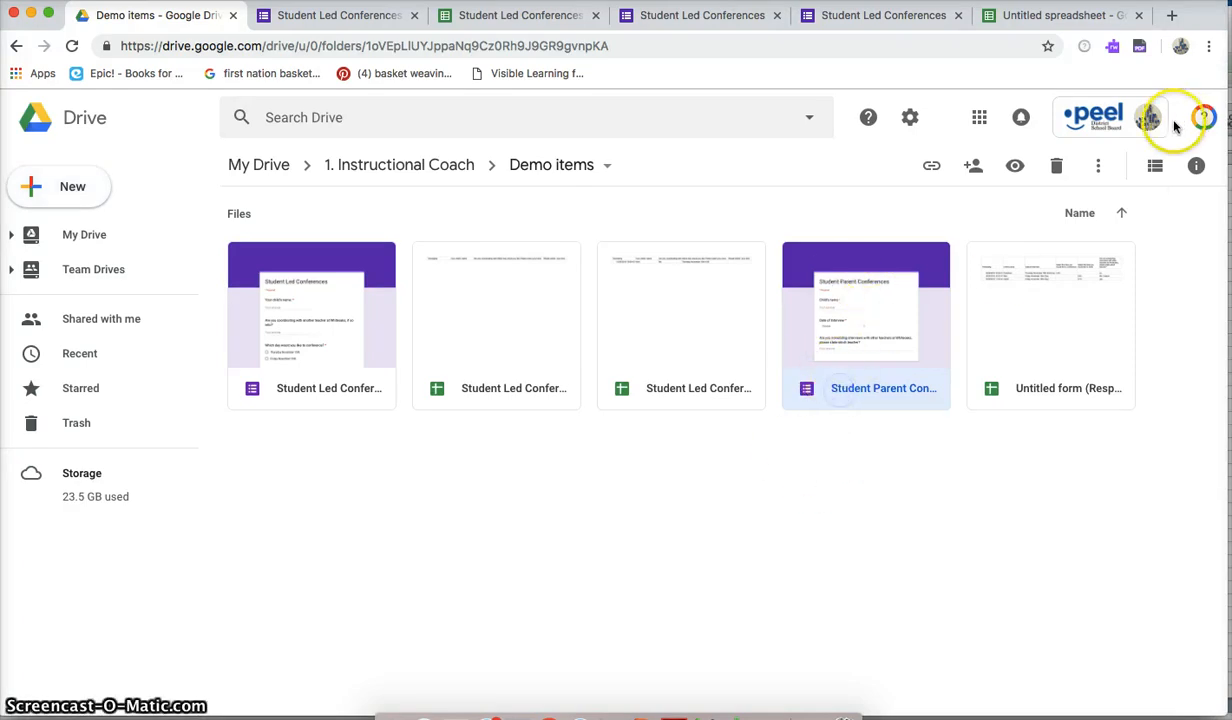
left_click(1098, 165)
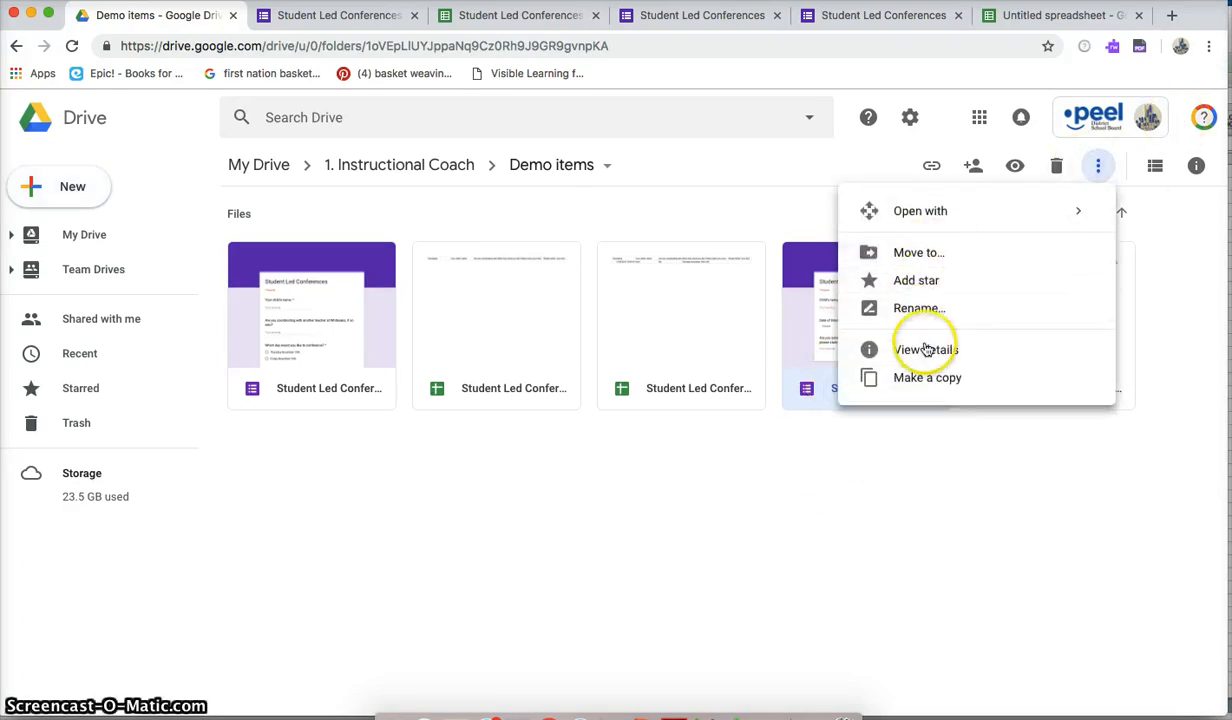
left_click(918, 377)
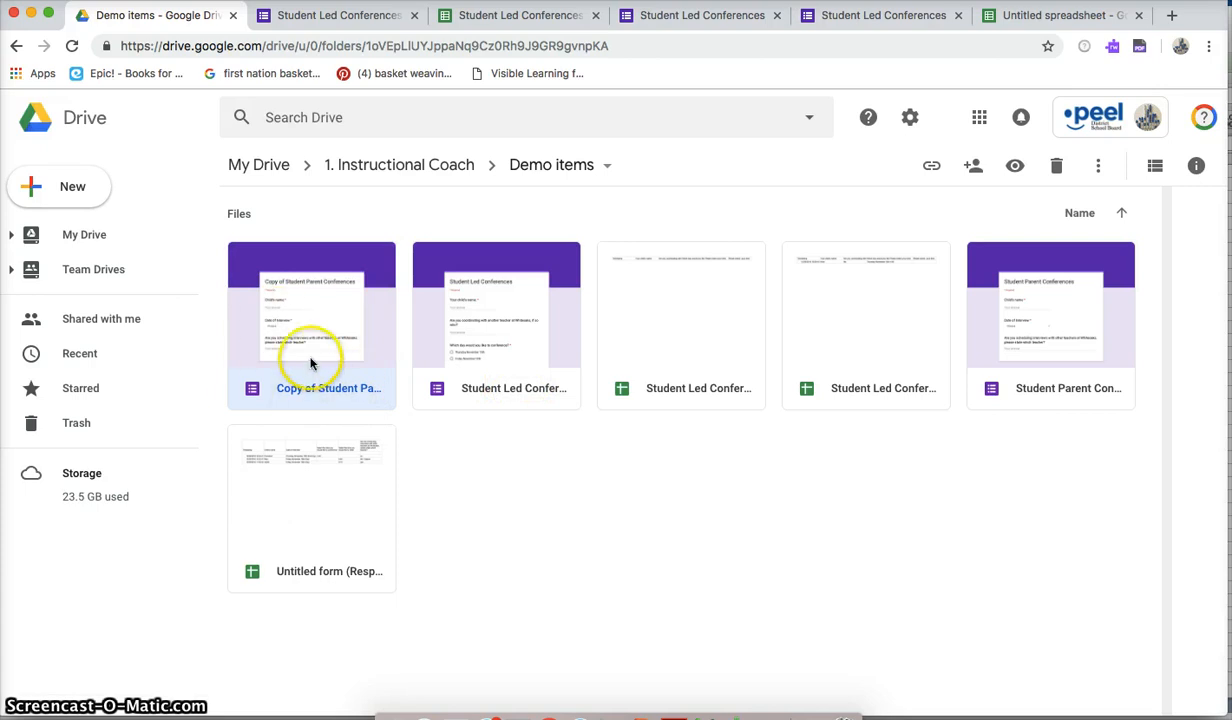
- Open Copy of Student Parent Conferences, compare it with the Student Led Conferences form, and highlight part of its file name
double_click(291, 391)
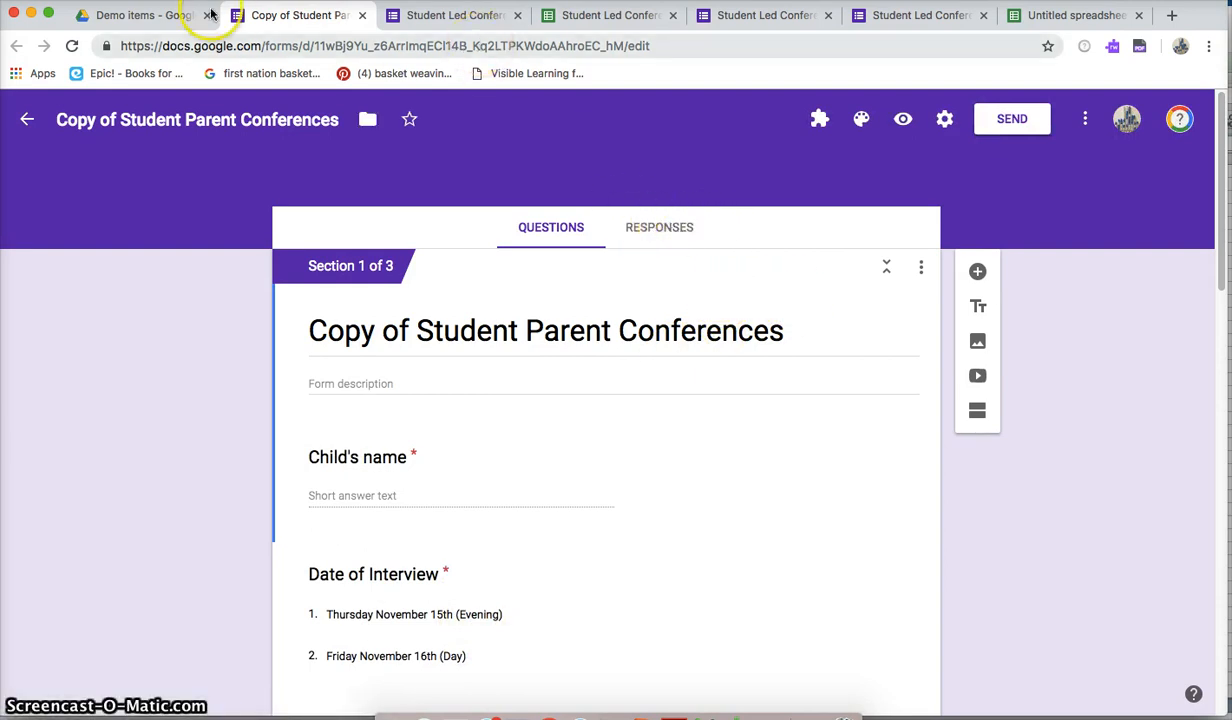
left_click(423, 16)
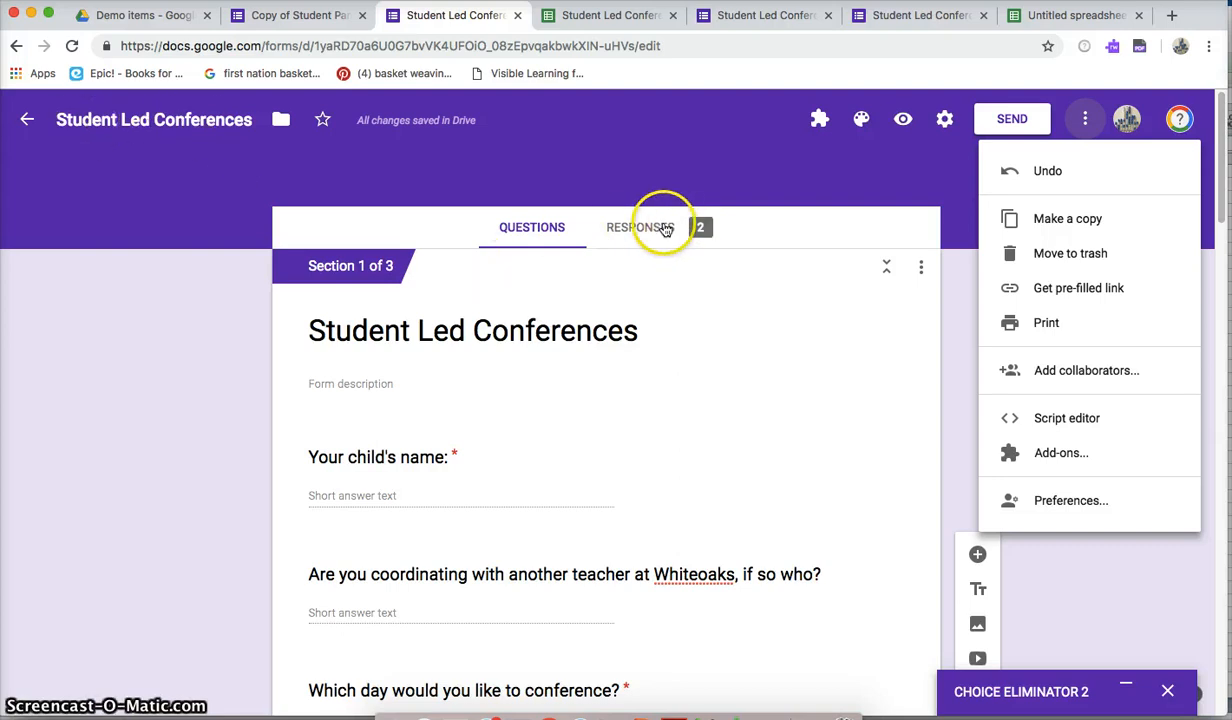
left_click(299, 15)
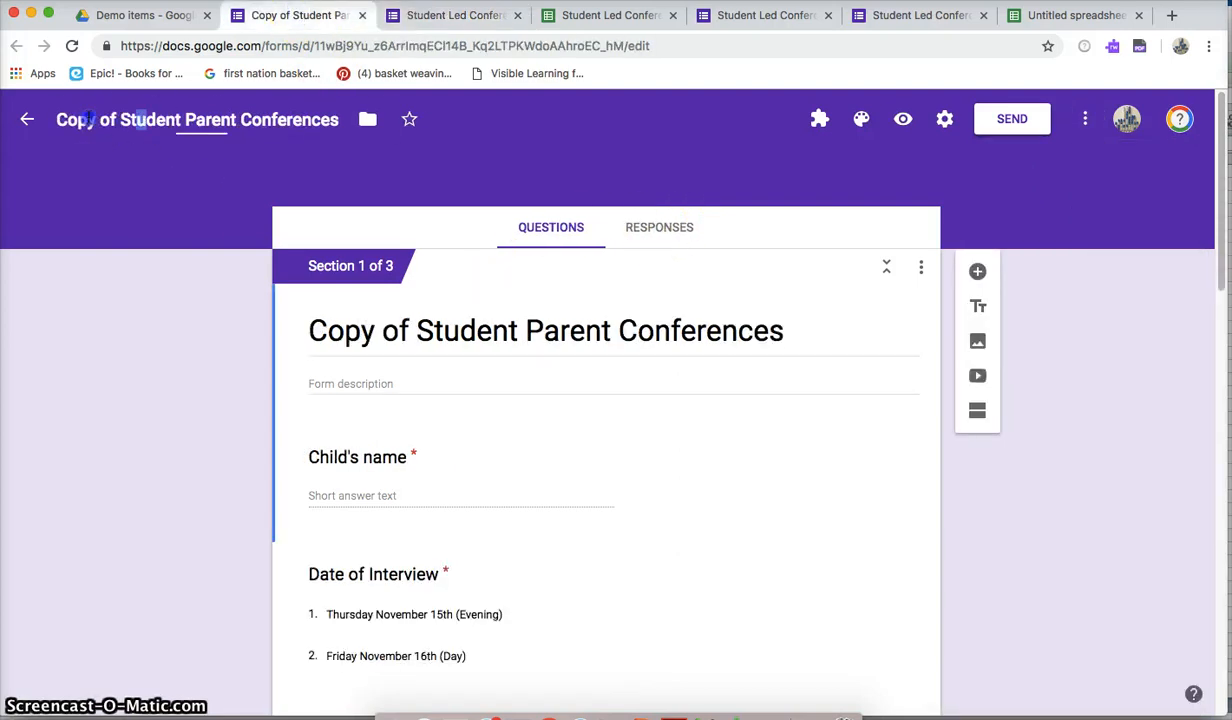
left_click_drag(146, 119, 62, 119)
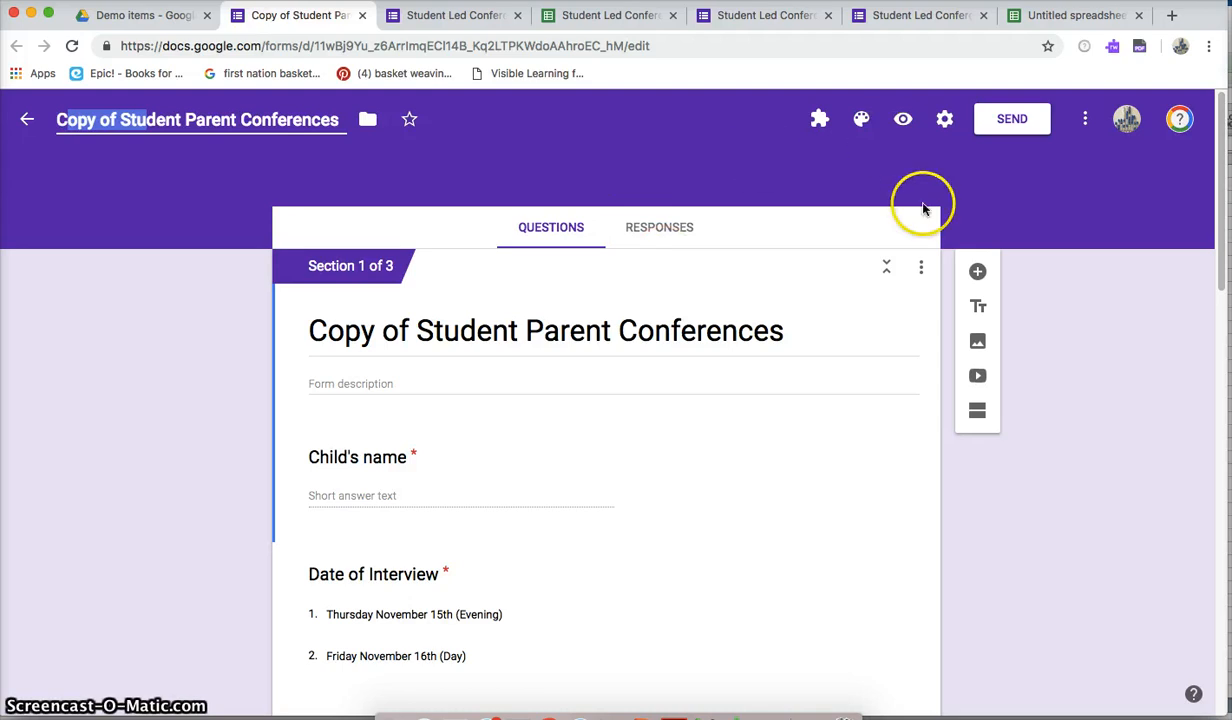
- Open the Choice Eliminator 2 configuration for the copied form and dismiss the author's note
left_click(820, 119)
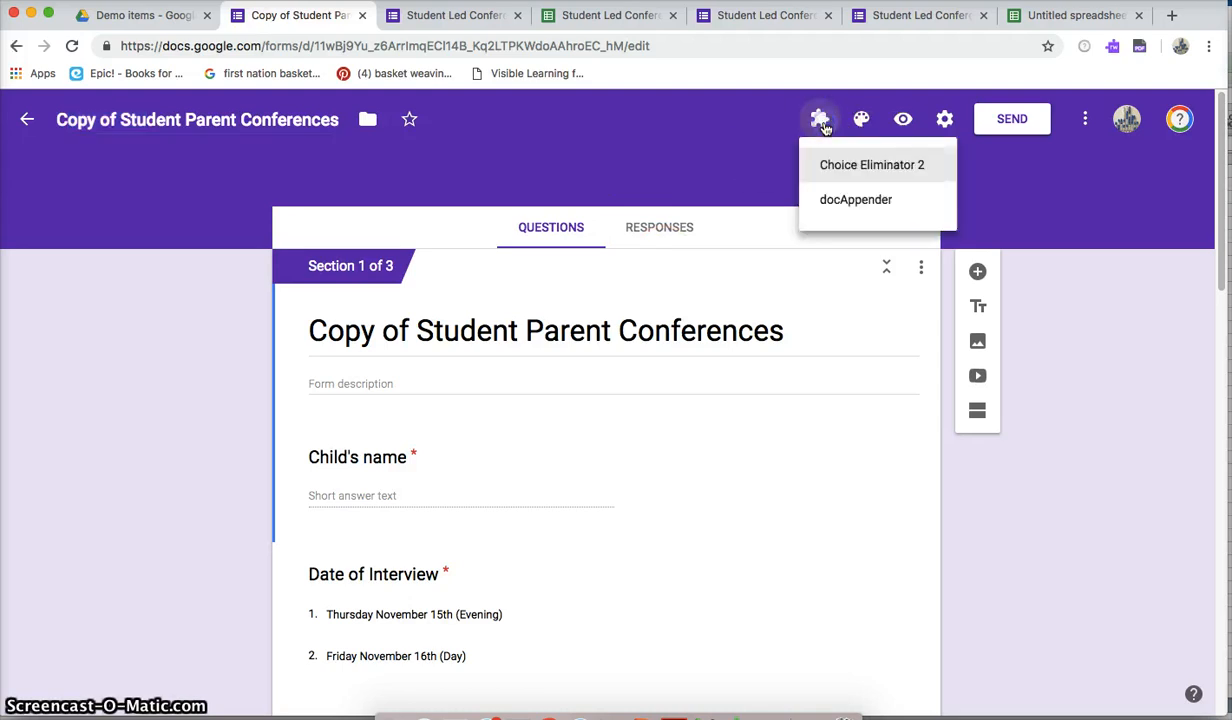
left_click(838, 175)
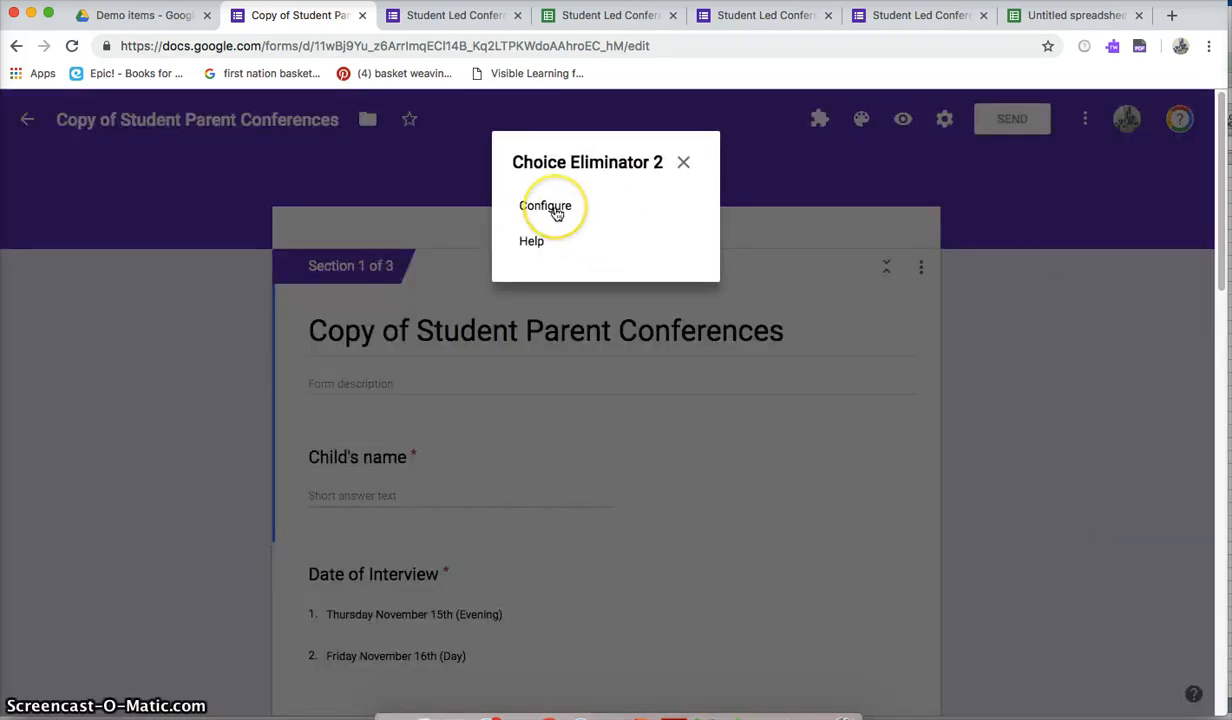
left_click(556, 213)
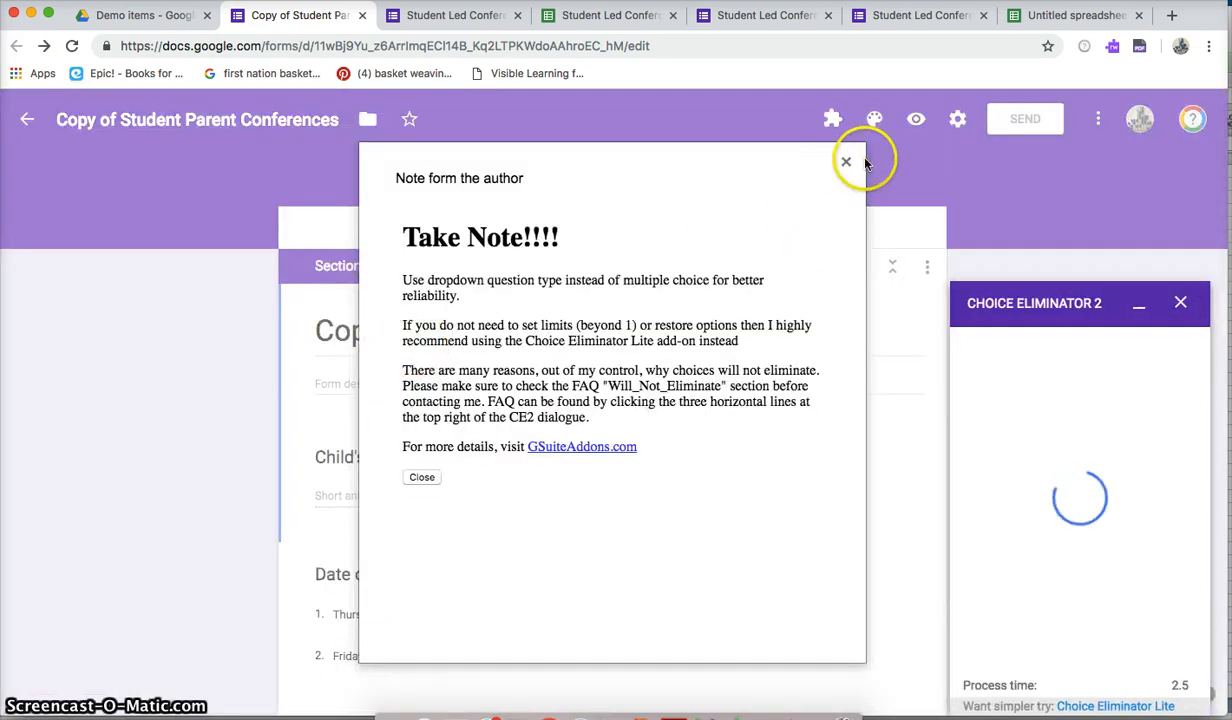
left_click(845, 162)
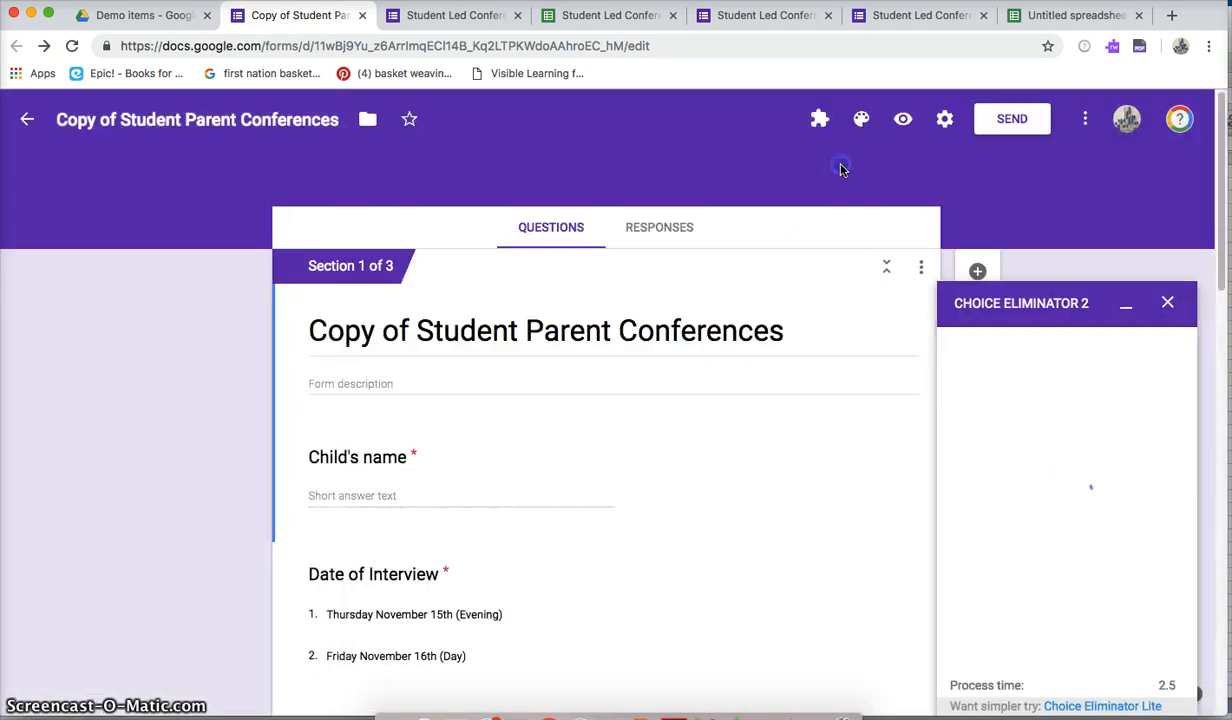
scroll(1212, 182, "down", 15)
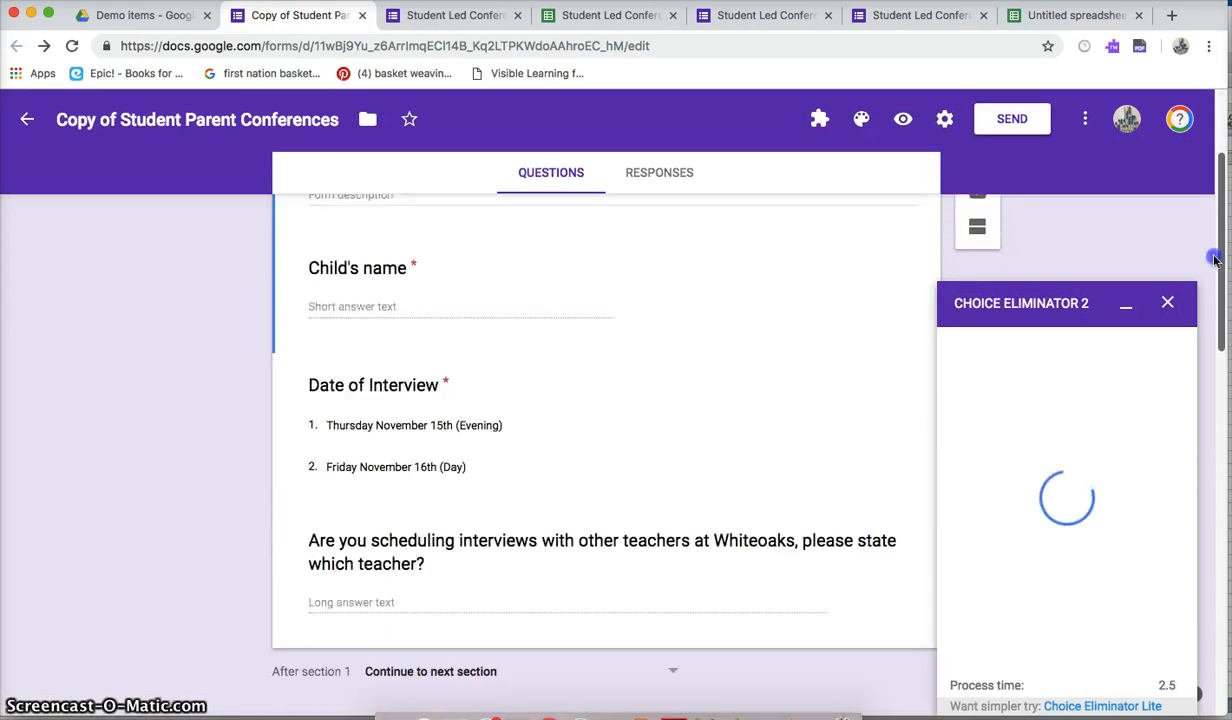